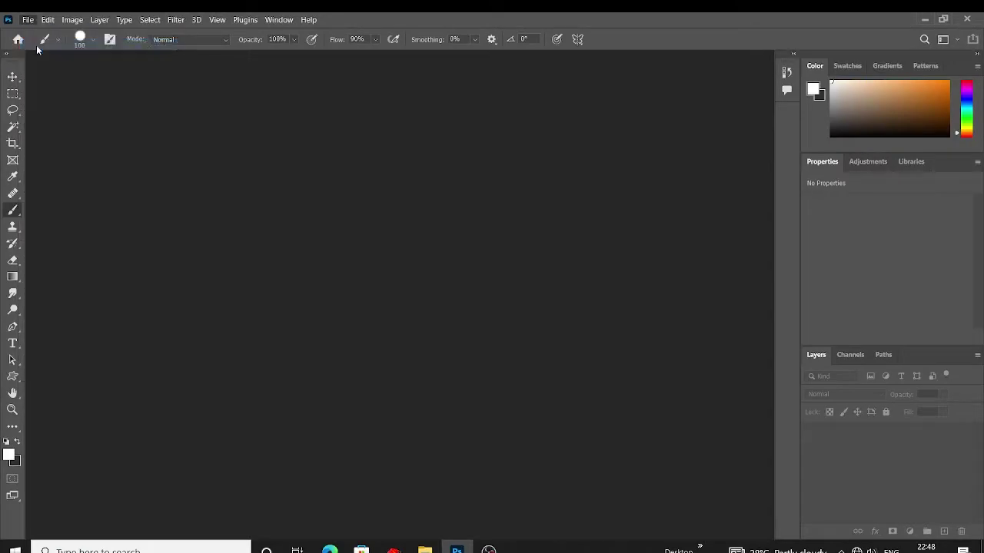
# Open the tree-and-hanging-bulb sketch 6798a48b… from USB Drive (E:) > sw > New folder
pyautogui.hotkey('ctrl', 'o')
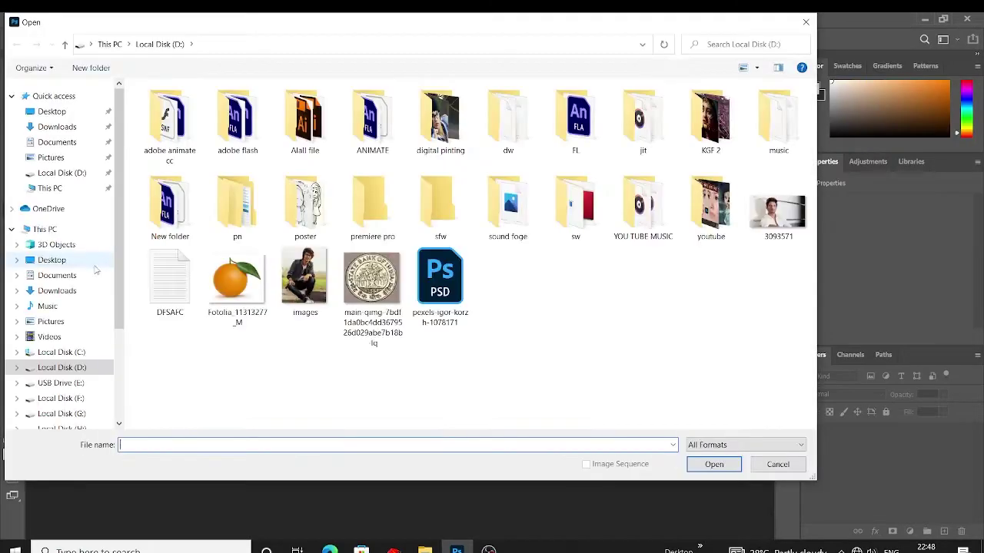
pyautogui.click(47, 357)
pyautogui.click(51, 342)
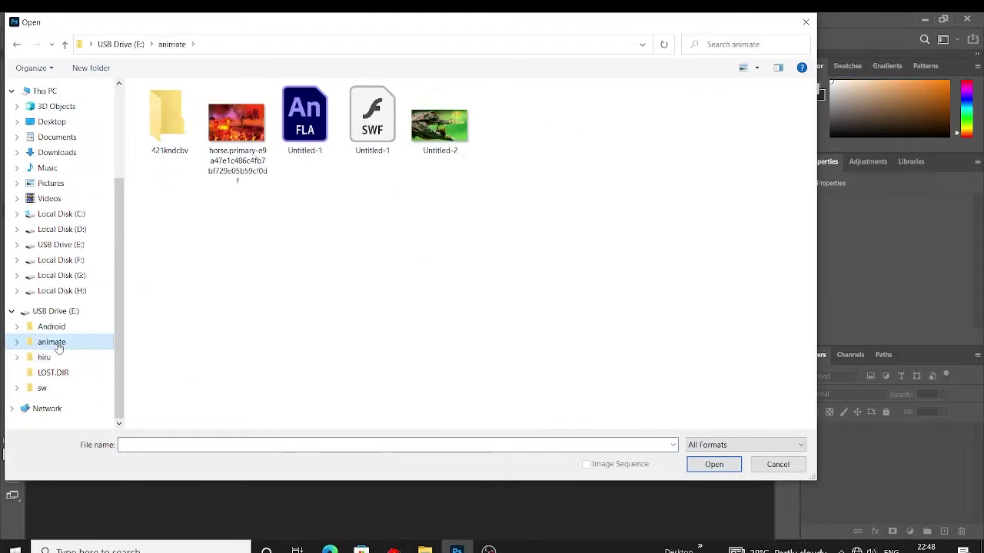
pyautogui.click(51, 327)
pyautogui.click(42, 388)
pyautogui.doubleClick(342, 86)
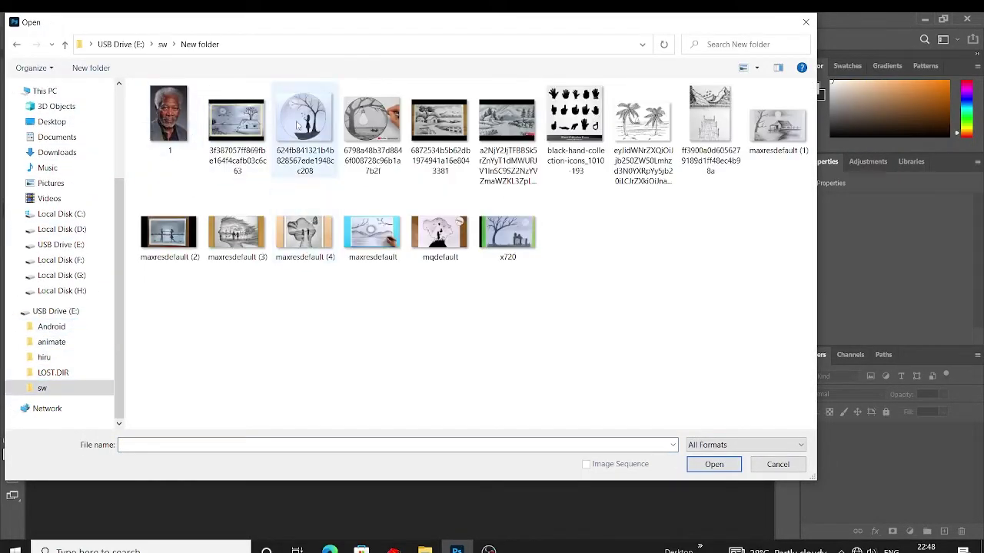
pyautogui.click(372, 122)
pyautogui.click(714, 465)
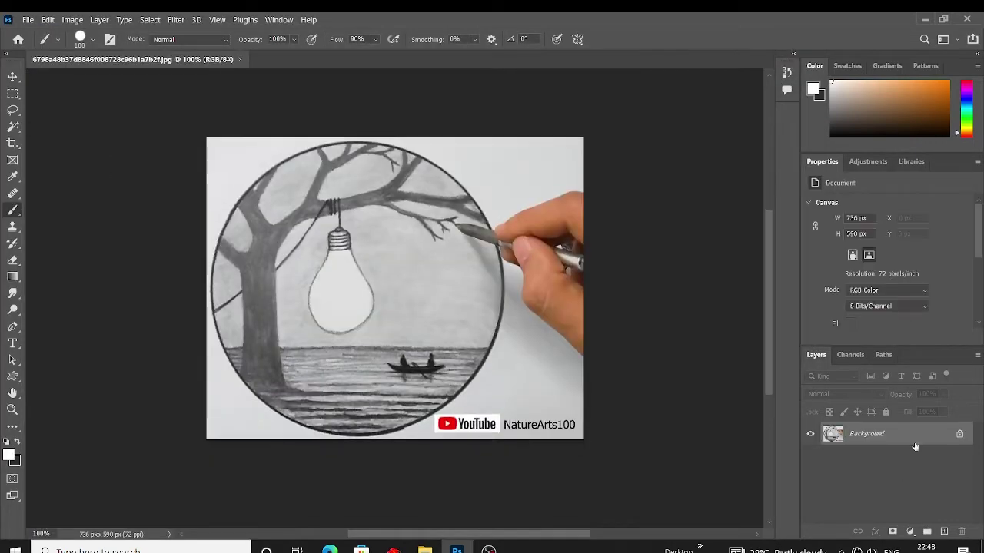
# Duplicate the Background layer and add a new empty Layer 1 above it
pyautogui.rightClick(891, 435)
pyautogui.click(884, 222)
pyautogui.click(592, 154)
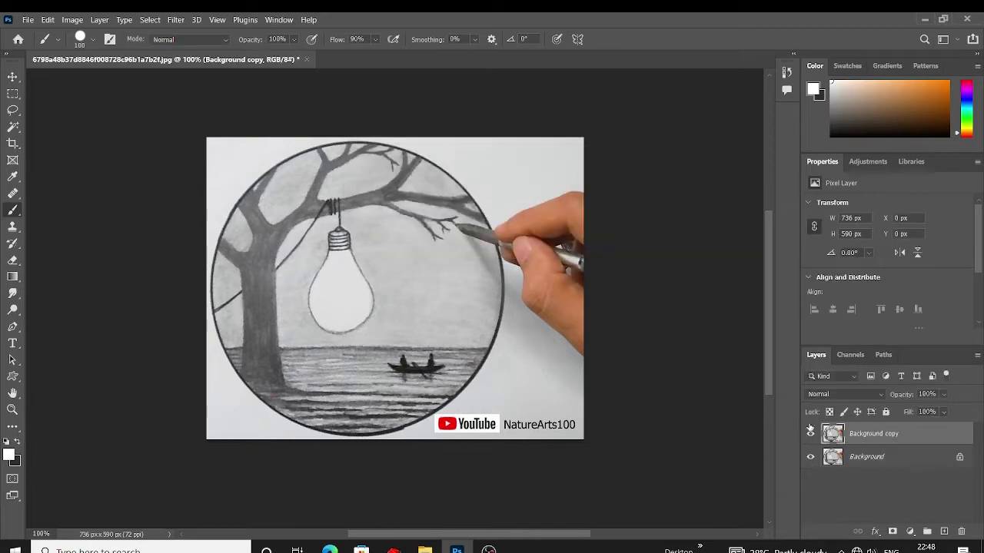
pyautogui.hotkey('ctrl', '+')
pyautogui.hotkey('ctrl', 'shift', 'alt', 'n')
pyautogui.moveTo(125, 261); pyautogui.dragTo(341, 354)
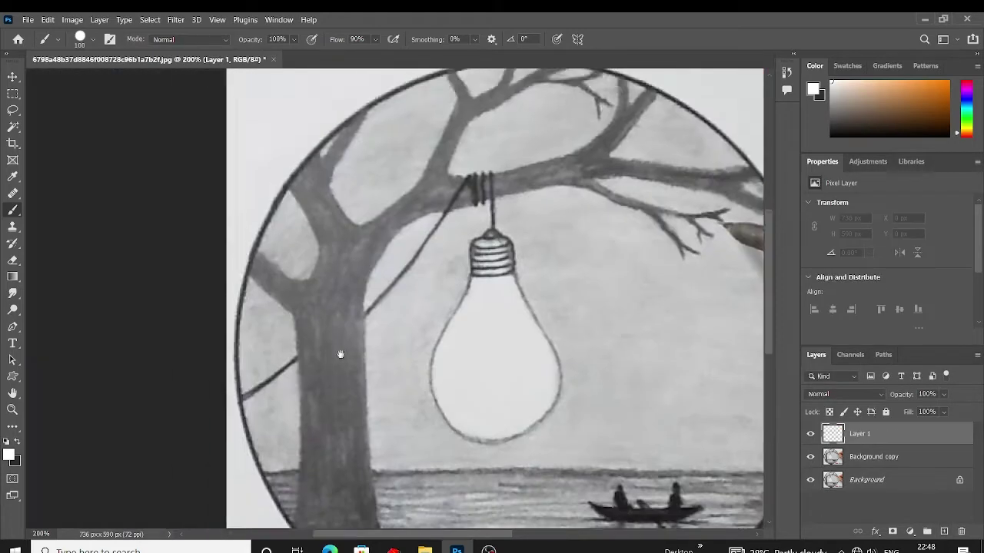
pyautogui.hotkey('ctrl', '-')
# Set the foreground colour to brown 876742 in the Color Picker
pyautogui.click(10, 456)
pyautogui.click(604, 289)
pyautogui.click(784, 346)
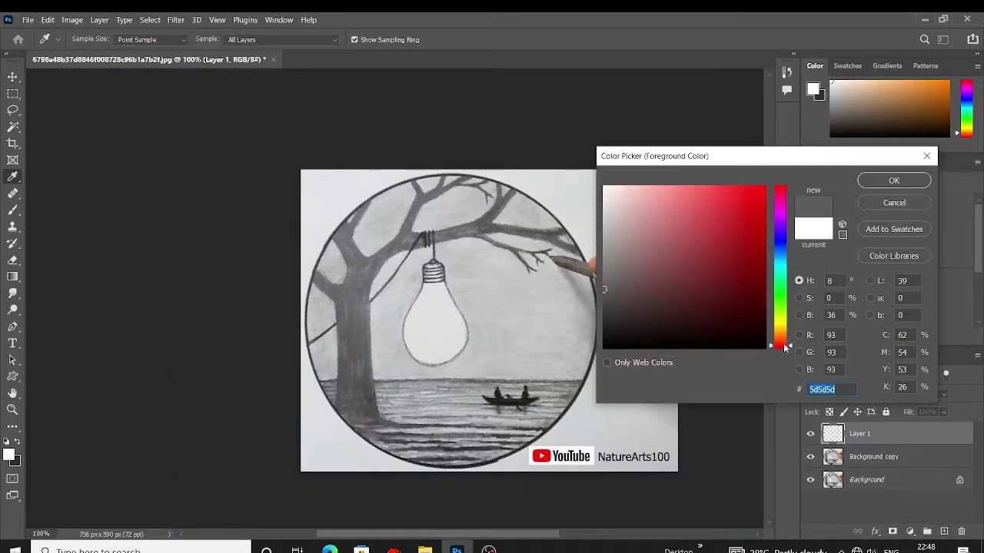
pyautogui.moveTo(786, 348); pyautogui.dragTo(782, 338)
pyautogui.click(686, 263)
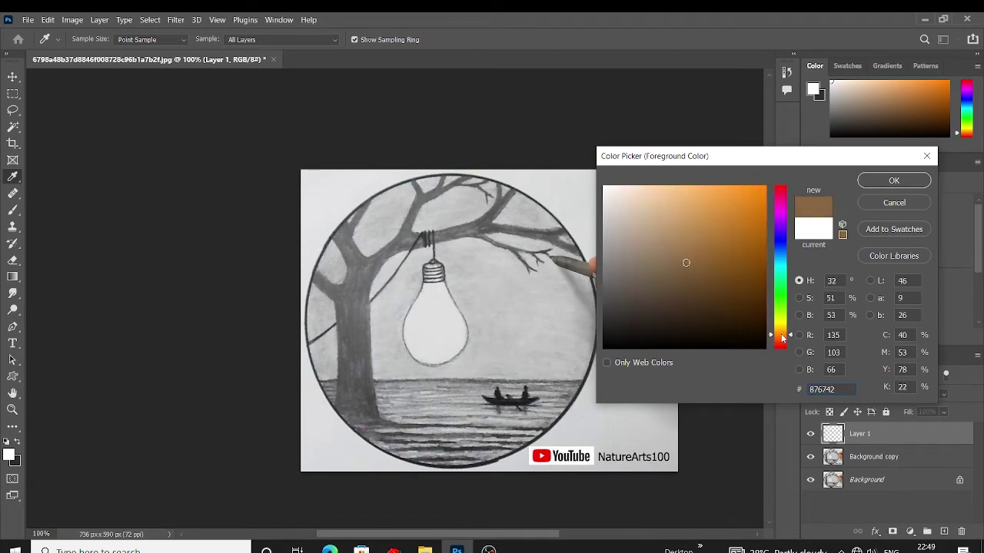
pyautogui.press('Return')
# Select the Brush at about 20 px and paint the first brown stroke down the trunk
pyautogui.press('b')
pyautogui.rightClick(198, 88)
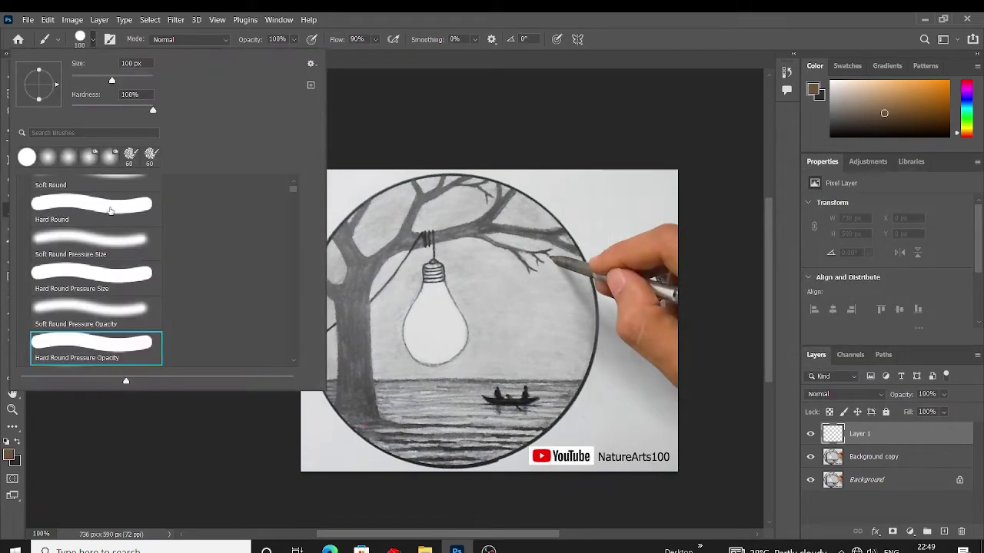
pyautogui.press('Escape')
pyautogui.hotkey('ctrl', '+')
pyautogui.hotkey('ctrl', '+')
pyautogui.press('[')
pyautogui.press('[')
pyautogui.press('[')
pyautogui.scroll(-1, 246, 292)
pyautogui.press('[')
pyautogui.press('[')
pyautogui.press('[')
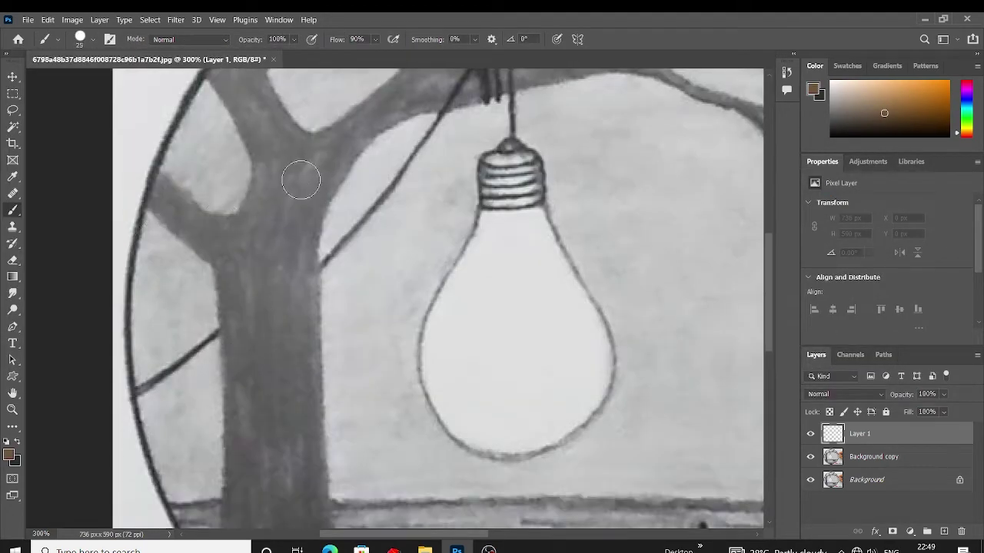
pyautogui.moveTo(300, 176)
pyautogui.mouseDown()
pyautogui.moveTo(293, 307)
pyautogui.moveTo(319, 143)
pyautogui.moveTo(307, 77)
pyautogui.moveTo(311, 167)
pyautogui.mouseUp()
# Paint brown strokes along the length of the tree trunk
pyautogui.scroll(-1, 293, 306)
pyautogui.scroll(-1, 308, 204)
pyautogui.scroll(-2, 311, 167)
pyautogui.moveTo(300, 281)
pyautogui.mouseDown()
pyautogui.moveTo(301, 266)
pyautogui.moveTo(320, 276)
pyautogui.mouseUp()
pyautogui.scroll(1, 310, 150)
pyautogui.scroll(-1, 314, 235)
pyautogui.scroll(-1, 313, 191)
pyautogui.moveTo(313, 191); pyautogui.dragTo(321, 323)
pyautogui.scroll(-1, 316, 208)
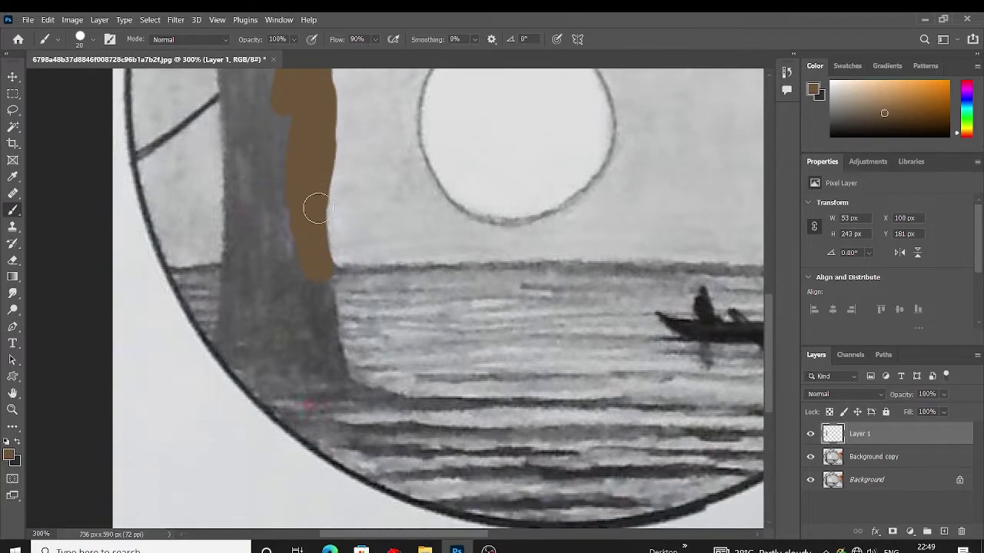
pyautogui.moveTo(316, 209); pyautogui.dragTo(339, 330)
# Paint a brown branch to the lower right and two parallel branches to the lower left
pyautogui.scroll(-1, 318, 253)
pyautogui.scroll(-1, 369, 314)
pyautogui.moveTo(318, 253); pyautogui.dragTo(505, 450)
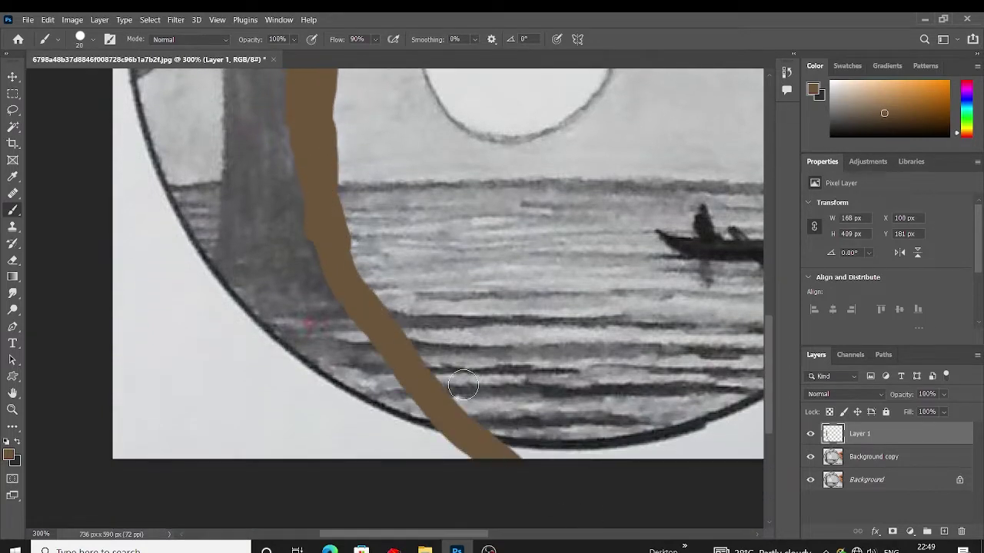
pyautogui.moveTo(291, 159); pyautogui.dragTo(146, 457)
pyautogui.moveTo(259, 173)
pyautogui.mouseDown()
pyautogui.moveTo(88, 450)
pyautogui.moveTo(197, 297)
pyautogui.moveTo(127, 453)
pyautogui.mouseUp()
# At 200% zoom, thicken the left branch to the image edge and widen the trunk's left side
pyautogui.scroll(-1, 198, 351)
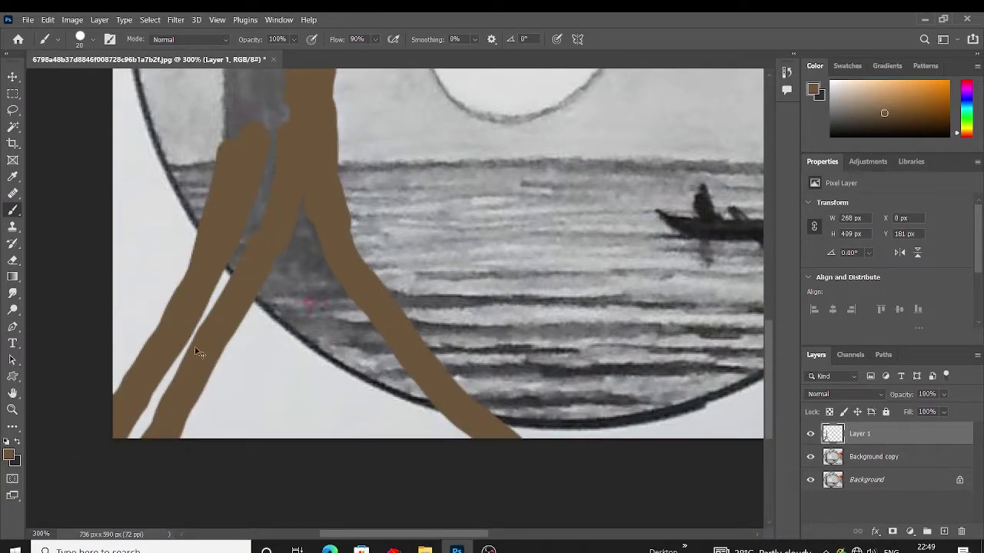
pyautogui.hotkey('ctrl', '-')
pyautogui.scroll(1, 201, 218)
pyautogui.moveTo(264, 179); pyautogui.dragTo(278, 271)
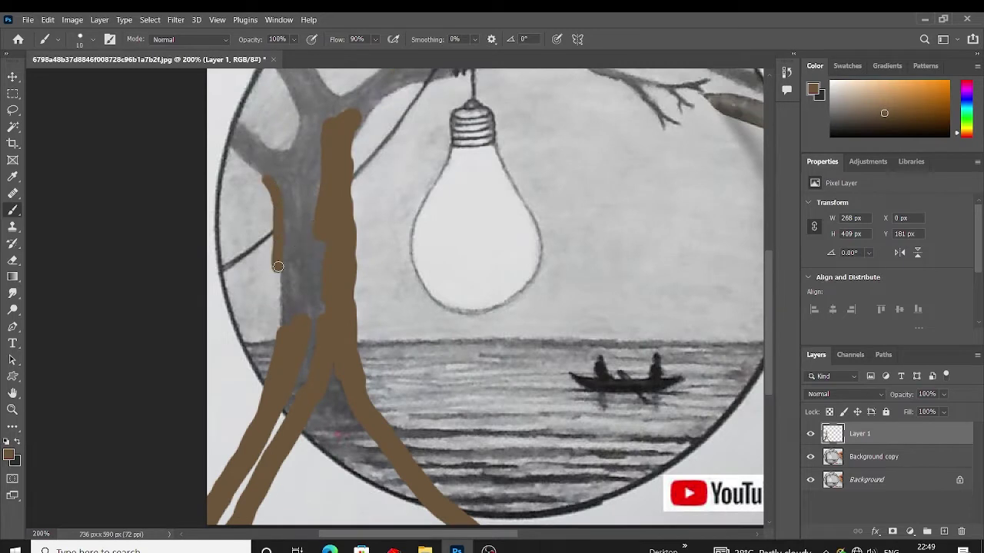
pyautogui.scroll(-1, 278, 271)
pyautogui.moveTo(277, 229); pyautogui.dragTo(266, 306)
pyautogui.scroll(-1, 261, 315)
pyautogui.moveTo(259, 339); pyautogui.dragTo(218, 404)
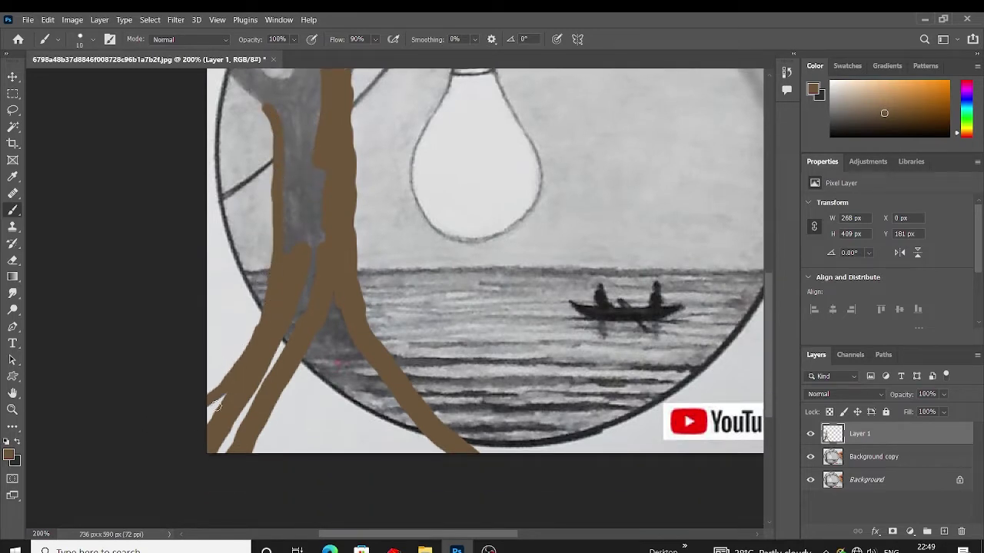
pyautogui.scroll(1, 223, 368)
pyautogui.moveTo(284, 169); pyautogui.dragTo(285, 230)
# Fill brown between trunk and right branch, and add a short lower-left stub with a larger brush
pyautogui.scroll(-1, 285, 231)
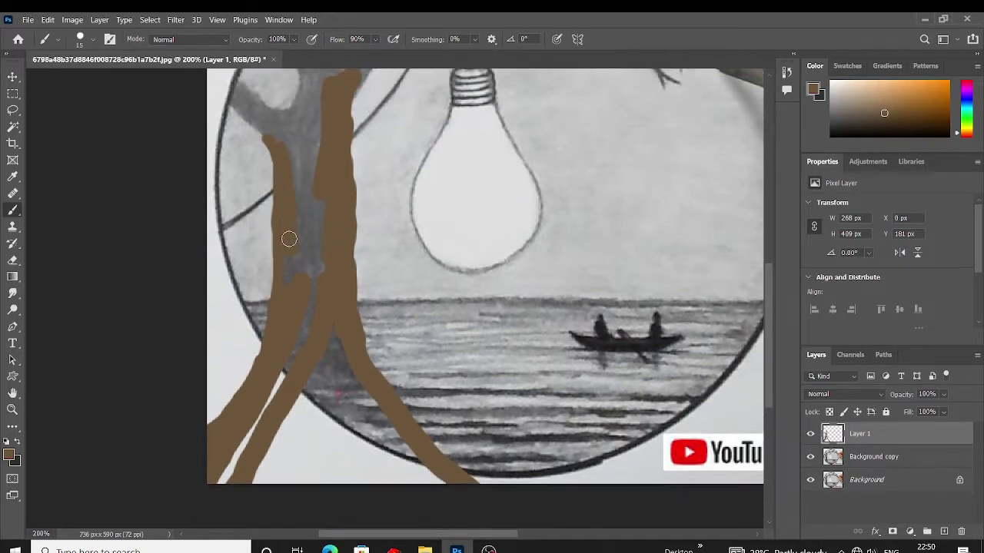
pyautogui.scroll(-1, 280, 290)
pyautogui.moveTo(284, 323); pyautogui.dragTo(234, 397)
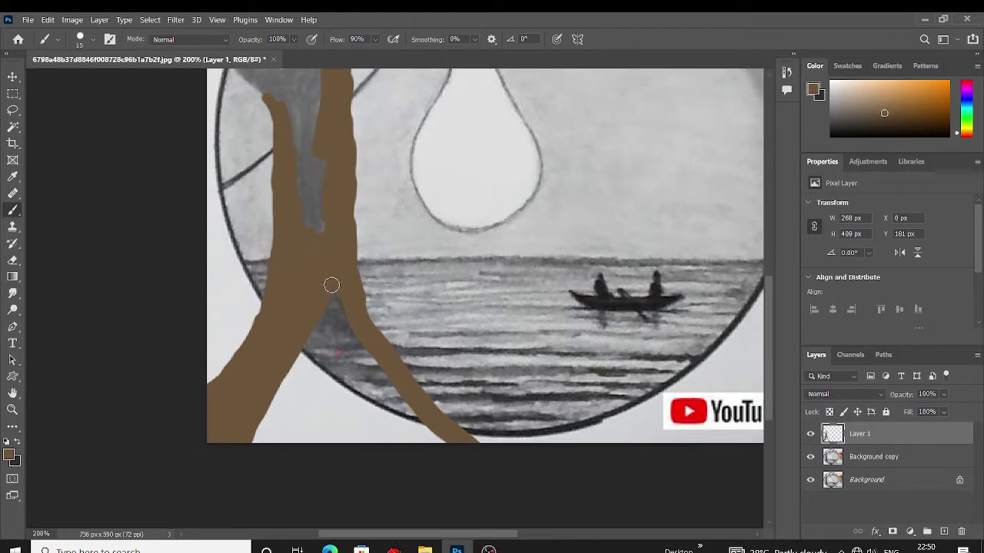
pyautogui.moveTo(331, 285)
pyautogui.mouseDown()
pyautogui.moveTo(351, 336)
pyautogui.moveTo(391, 378)
pyautogui.moveTo(402, 426)
pyautogui.mouseUp()
pyautogui.press(']')
pyautogui.moveTo(306, 373)
pyautogui.mouseDown()
pyautogui.moveTo(313, 324)
pyautogui.moveTo(286, 415)
pyautogui.moveTo(307, 352)
pyautogui.moveTo(347, 418)
pyautogui.moveTo(316, 419)
pyautogui.mouseUp()
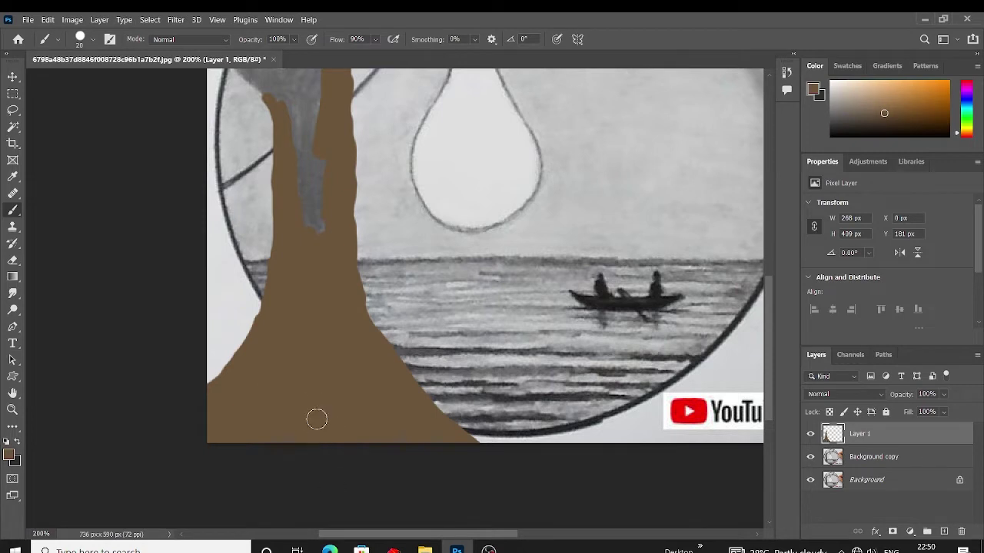
# Extend the brown paint up over the top of the trunk
pyautogui.scroll(2, 317, 419)
pyautogui.moveTo(281, 222)
pyautogui.mouseDown()
pyautogui.moveTo(315, 345)
pyautogui.moveTo(332, 268)
pyautogui.mouseUp()
pyautogui.scroll(3, 314, 345)
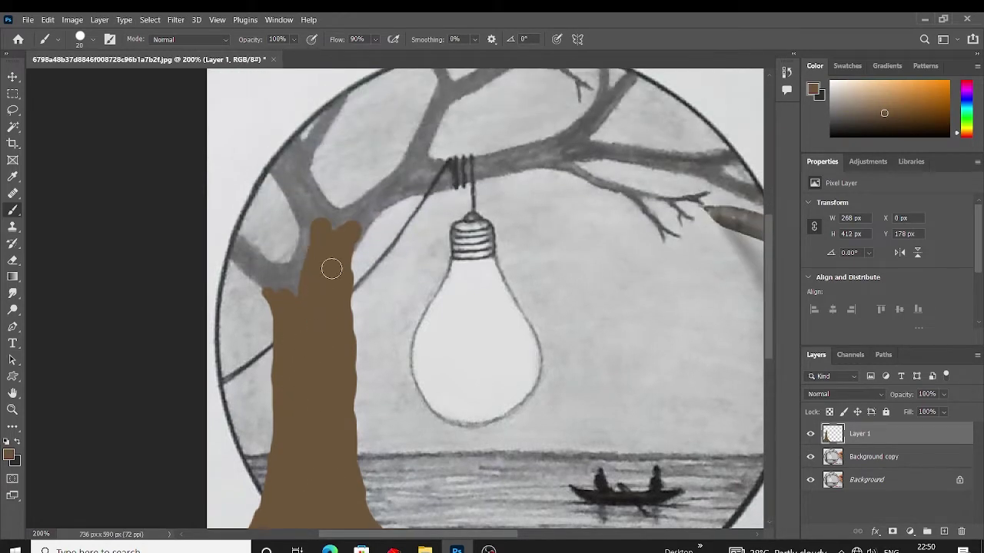
pyautogui.scroll(1, 332, 269)
pyautogui.moveTo(283, 192); pyautogui.dragTo(313, 278)
# Paint brown along the trunk's right edge near the fork and up the upper branch
pyautogui.scroll(1, 289, 244)
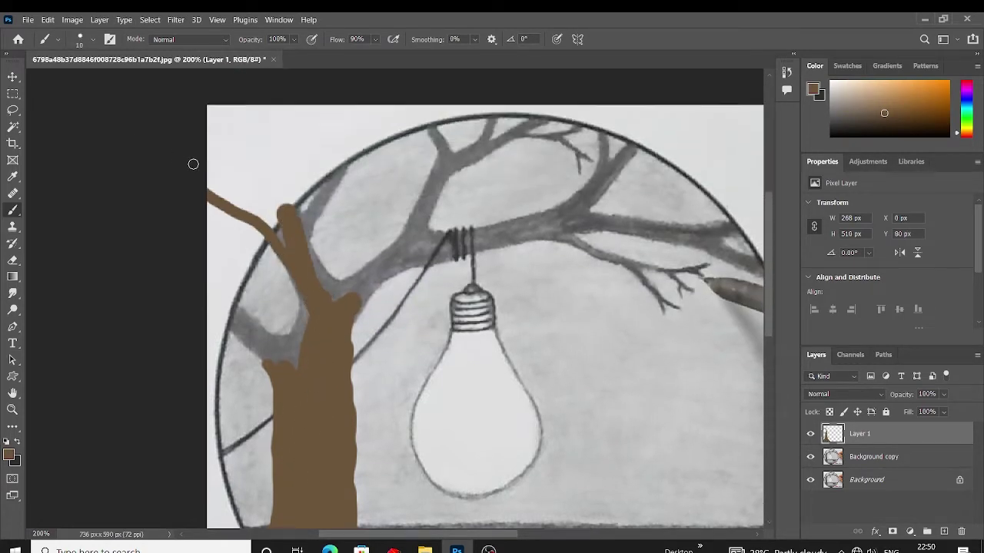
pyautogui.moveTo(282, 238); pyautogui.dragTo(202, 195)
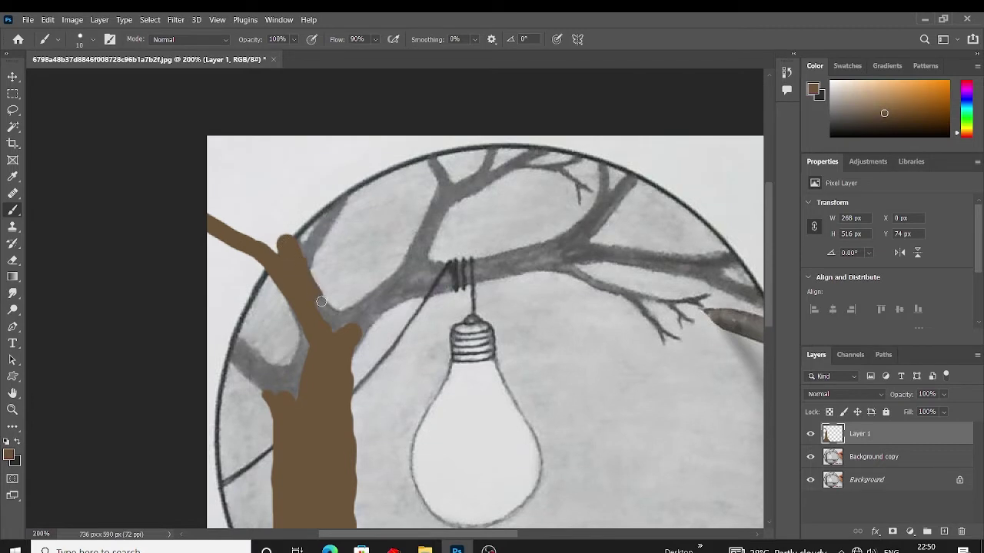
pyautogui.moveTo(321, 302)
pyautogui.mouseDown()
pyautogui.moveTo(329, 321)
pyautogui.moveTo(398, 265)
pyautogui.mouseUp()
pyautogui.scroll(-1, 385, 286)
pyautogui.scroll(-1, 377, 304)
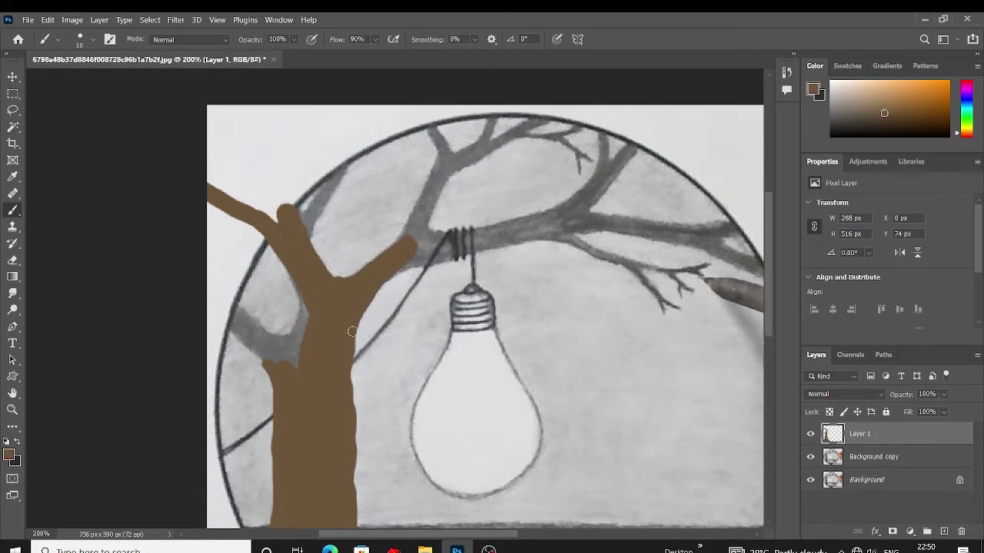
pyautogui.scroll(1, 427, 259)
pyautogui.moveTo(413, 277)
pyautogui.mouseDown()
pyautogui.moveTo(455, 282)
pyautogui.moveTo(454, 306)
pyautogui.moveTo(430, 245)
pyautogui.moveTo(549, 164)
pyautogui.mouseUp()
pyautogui.scroll(2, 430, 281)
pyautogui.scroll(-1, 537, 179)
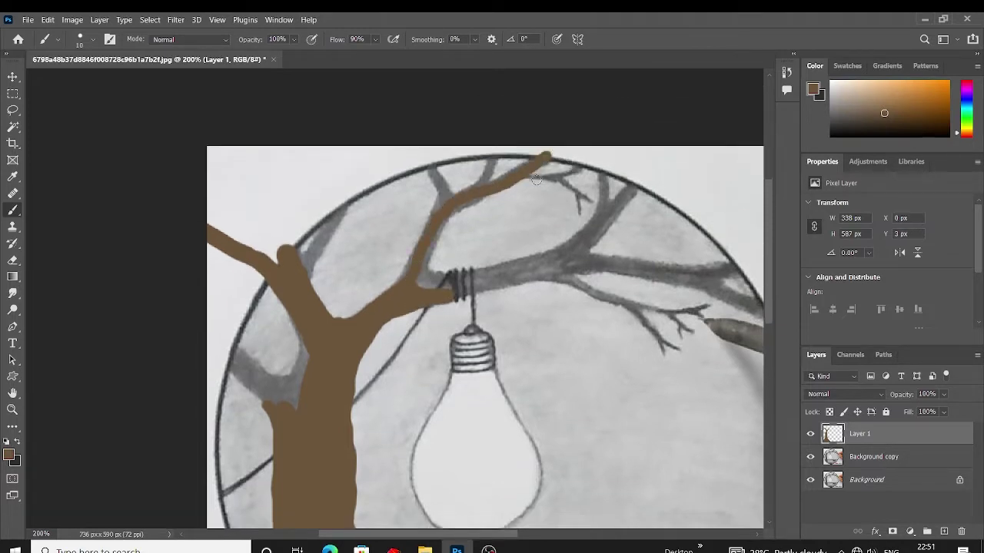
pyautogui.moveTo(449, 215); pyautogui.dragTo(461, 219)
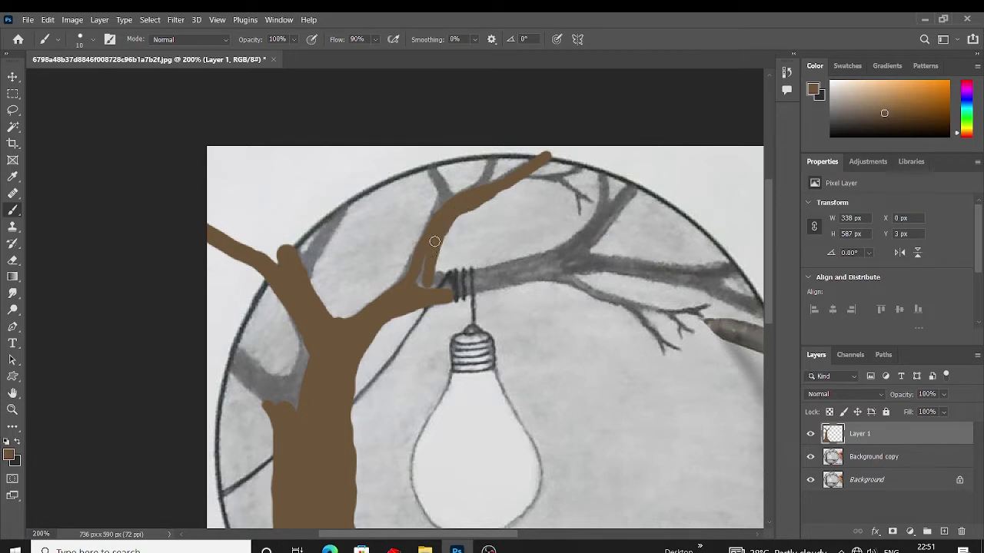
# Paint and reshape the lower-left branches from the image edge to the trunk
pyautogui.scroll(-1, 362, 294)
pyautogui.moveTo(229, 312); pyautogui.dragTo(294, 353)
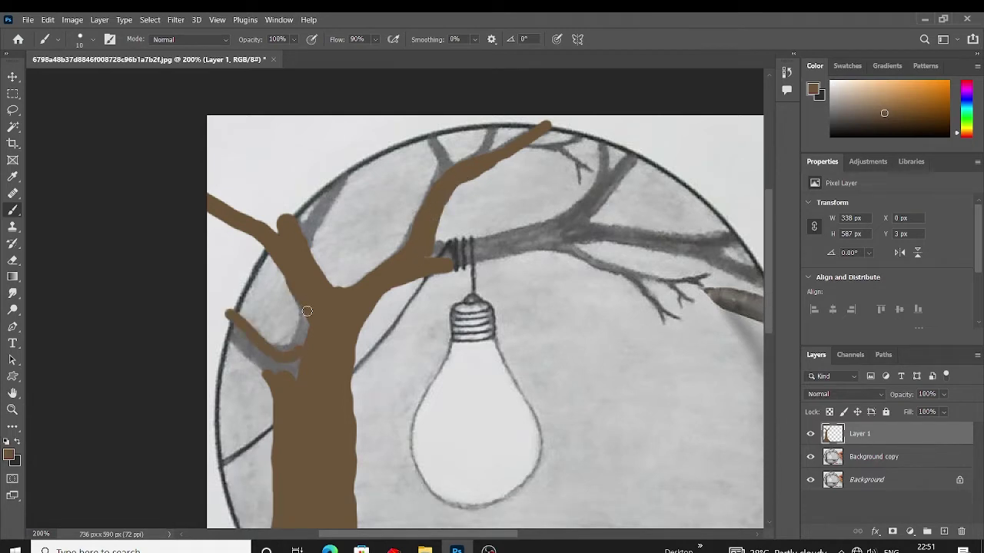
pyautogui.moveTo(243, 329); pyautogui.dragTo(127, 253)
pyautogui.moveTo(271, 375)
pyautogui.mouseDown()
pyautogui.moveTo(203, 353)
pyautogui.moveTo(278, 375)
pyautogui.mouseUp()
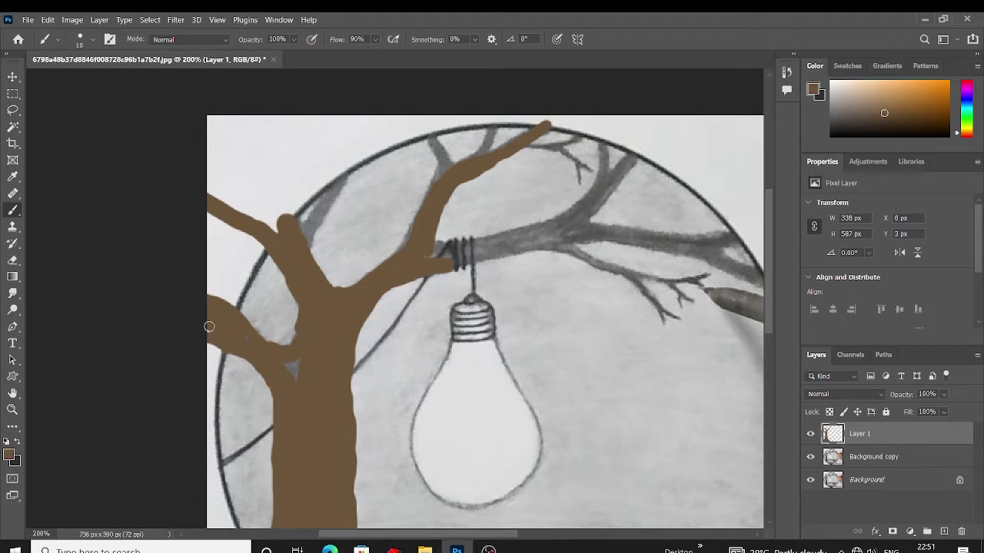
pyautogui.scroll(4, 299, 368)
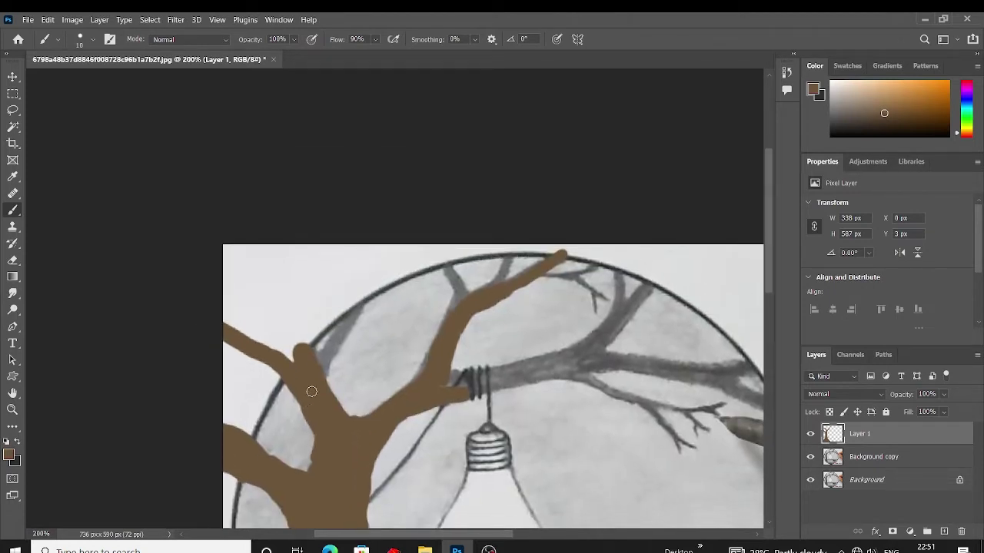
# Paint branches from the trunk up to the image top and down toward the bulb knot
pyautogui.moveTo(321, 360); pyautogui.dragTo(389, 231)
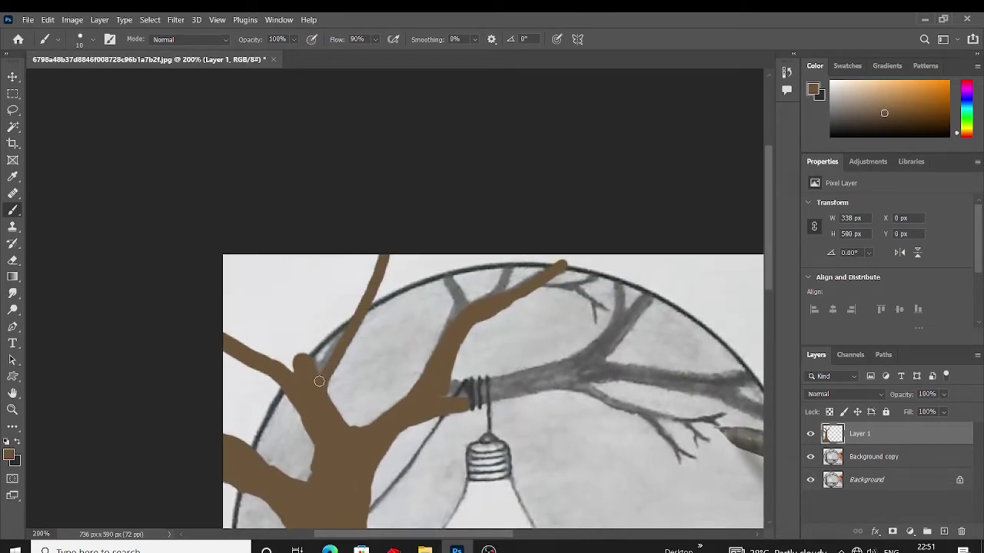
pyautogui.scroll(-1, 347, 317)
pyautogui.moveTo(302, 347); pyautogui.dragTo(271, 235)
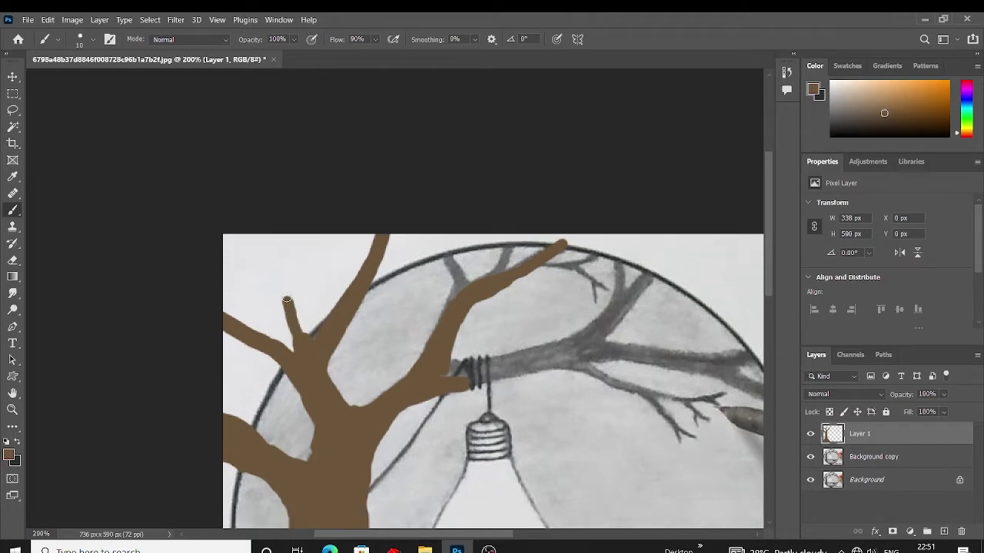
pyautogui.moveTo(307, 342); pyautogui.dragTo(289, 223)
pyautogui.scroll(-1, 283, 315)
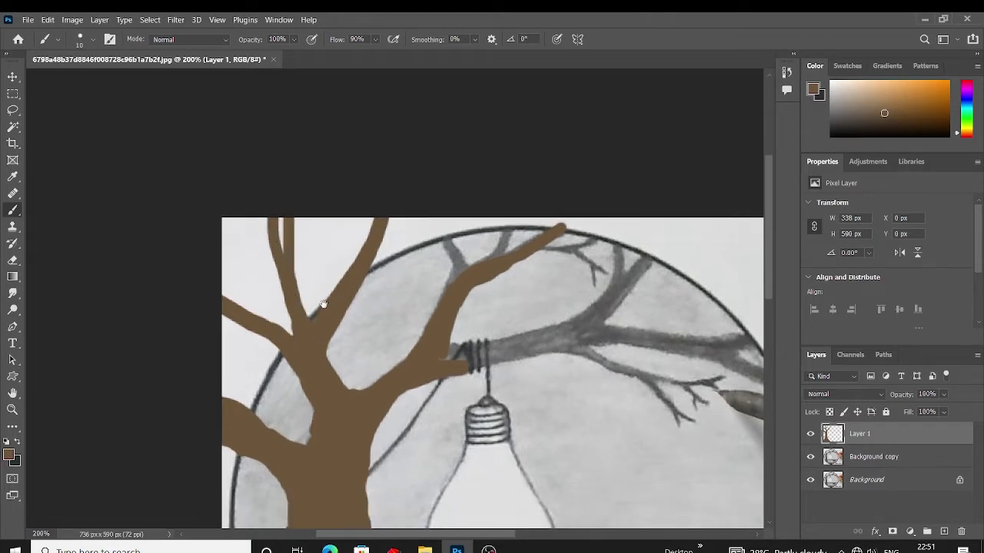
pyautogui.moveTo(443, 216)
pyautogui.mouseDown()
pyautogui.moveTo(362, 264)
pyautogui.moveTo(377, 329)
pyautogui.mouseUp()
# Paint and thicken the brown branch to the right of the bulb
pyautogui.scroll(-1, 370, 252)
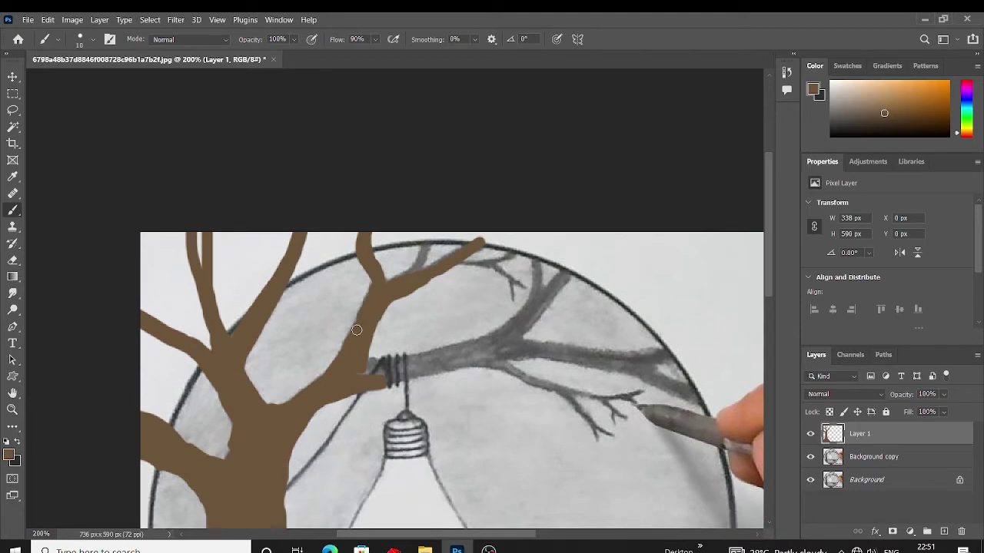
pyautogui.scroll(-2, 396, 281)
pyautogui.hscroll(2, 395, 281)
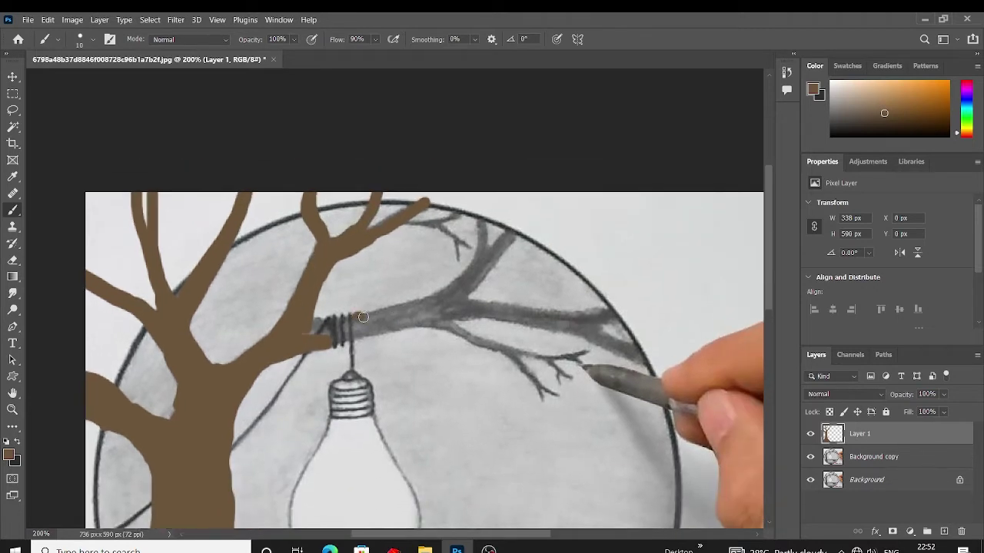
pyautogui.moveTo(352, 317)
pyautogui.mouseDown()
pyautogui.moveTo(471, 275)
pyautogui.moveTo(533, 224)
pyautogui.moveTo(561, 218)
pyautogui.mouseUp()
pyautogui.scroll(1, 500, 261)
pyautogui.scroll(1, 495, 295)
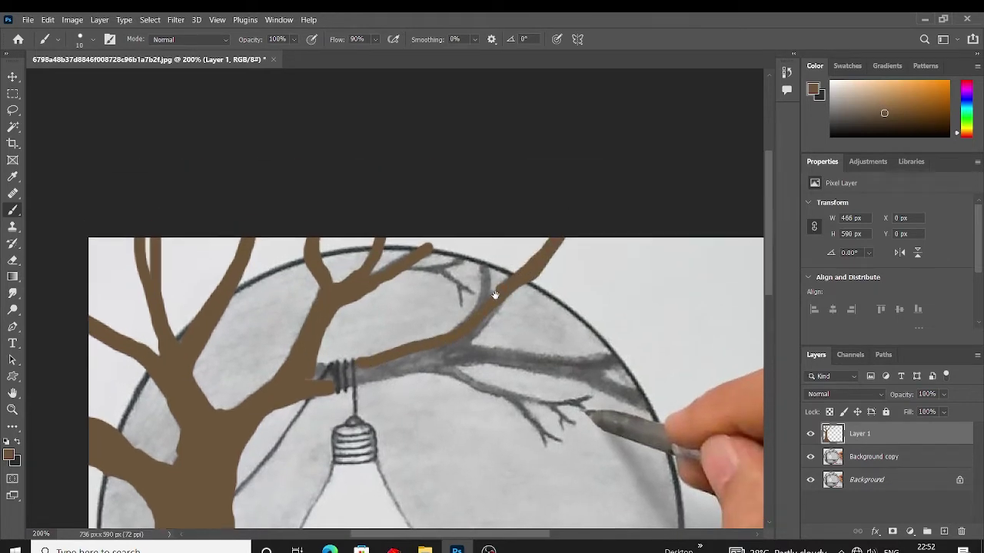
pyautogui.moveTo(503, 298)
pyautogui.mouseDown()
pyautogui.moveTo(483, 315)
pyautogui.moveTo(465, 289)
pyautogui.mouseUp()
# Paint a branch reaching up and right to the circle edge
pyautogui.scroll(-3, 430, 338)
pyautogui.hscroll(-2, 430, 338)
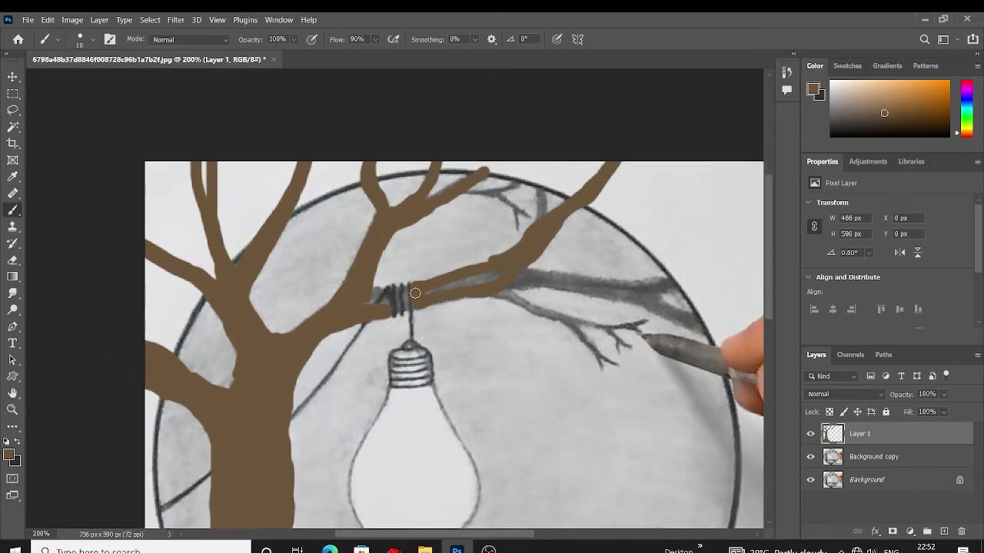
pyautogui.hscroll(2, 464, 281)
pyautogui.moveTo(462, 290)
pyautogui.mouseDown()
pyautogui.moveTo(630, 292)
pyautogui.moveTo(684, 244)
pyautogui.mouseUp()
pyautogui.hscroll(2, 568, 229)
pyautogui.scroll(1, 568, 230)
pyautogui.moveTo(568, 230); pyautogui.dragTo(596, 201)
# Paint a thick diagonal branch out to the image's lower-right edge
pyautogui.scroll(-1, 569, 223)
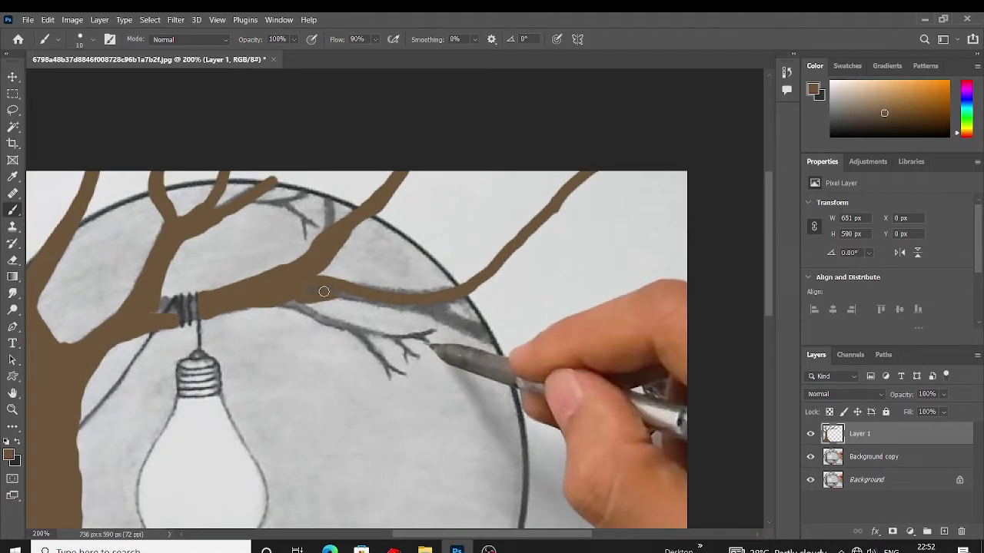
pyautogui.moveTo(323, 292)
pyautogui.mouseDown()
pyautogui.moveTo(474, 315)
pyautogui.moveTo(679, 411)
pyautogui.mouseUp()
pyautogui.moveTo(386, 301); pyautogui.dragTo(669, 418)
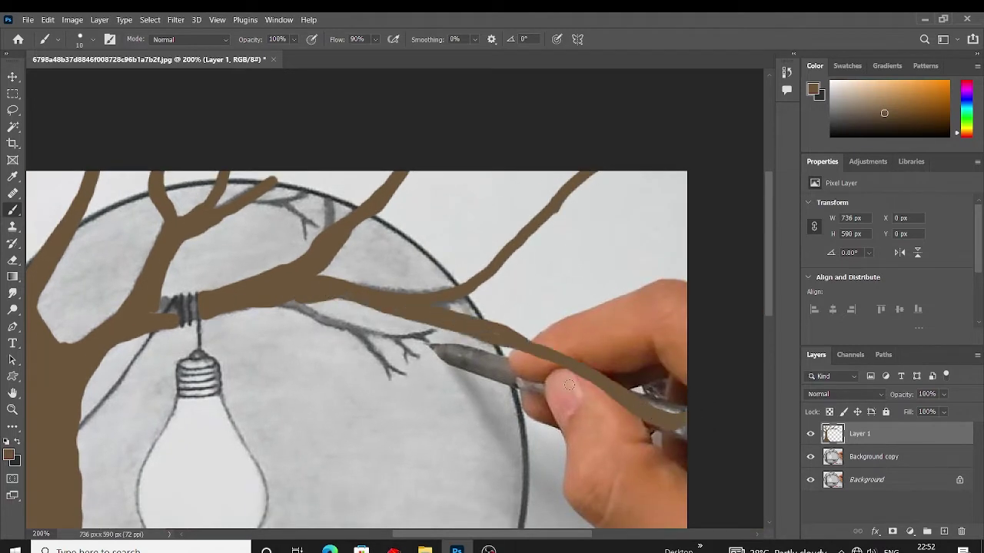
# Paint brown over the small branch below the bough
pyautogui.moveTo(457, 329); pyautogui.dragTo(481, 349)
pyautogui.scroll(-1, 371, 304)
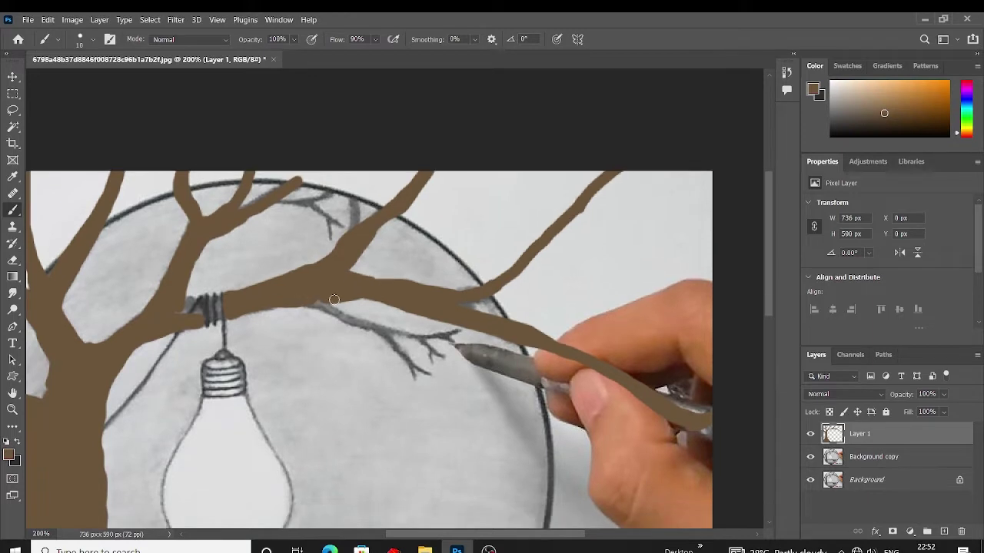
pyautogui.moveTo(457, 312); pyautogui.dragTo(406, 334)
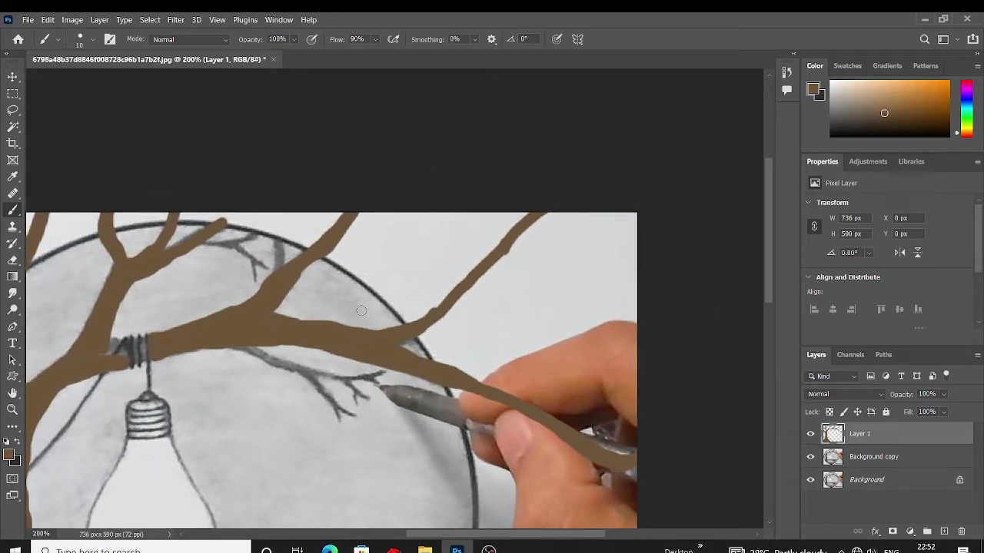
pyautogui.moveTo(204, 230); pyautogui.dragTo(347, 245)
pyautogui.scroll(-2, 370, 297)
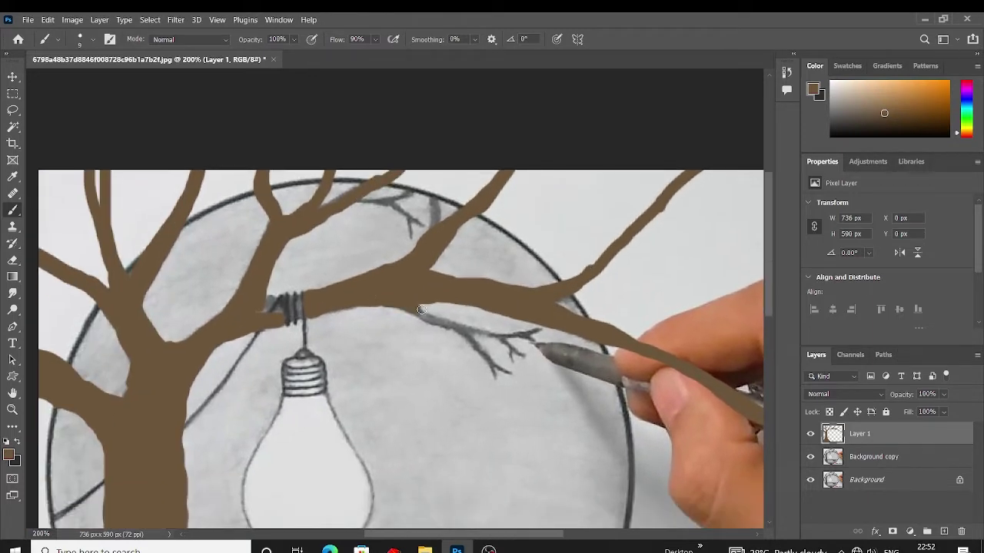
pyautogui.scroll(-3, 421, 309)
pyautogui.scroll(-1, 303, 296)
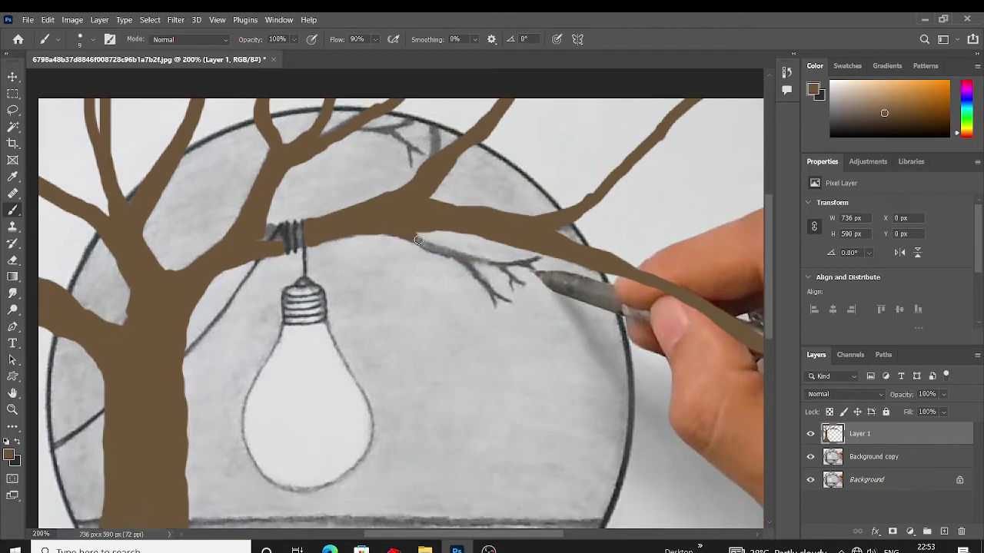
pyautogui.moveTo(419, 240); pyautogui.dragTo(470, 260)
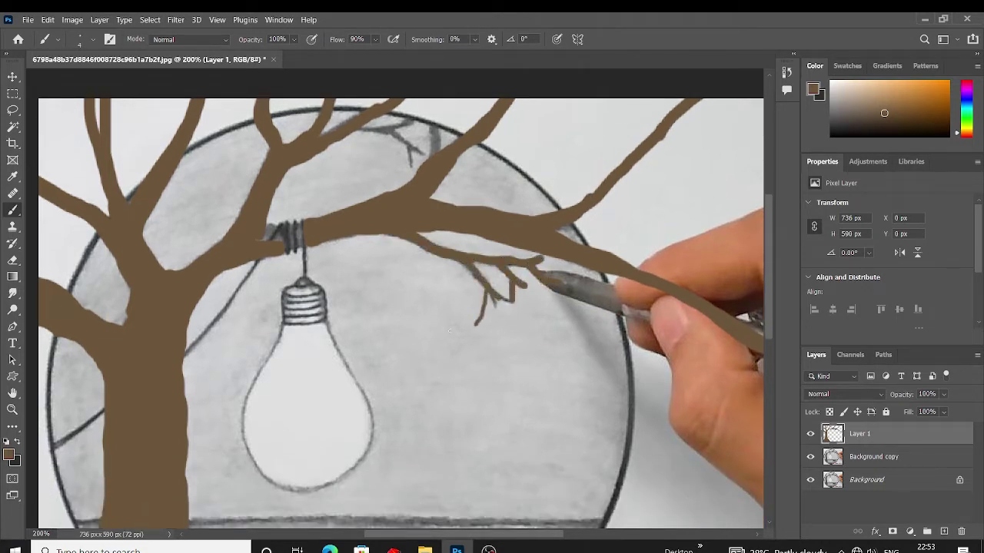
# Paint several thin brown twigs reaching toward the top right
pyautogui.scroll(4, 451, 332)
pyautogui.moveTo(611, 265); pyautogui.dragTo(749, 193)
pyautogui.moveTo(640, 231); pyautogui.dragTo(635, 193)
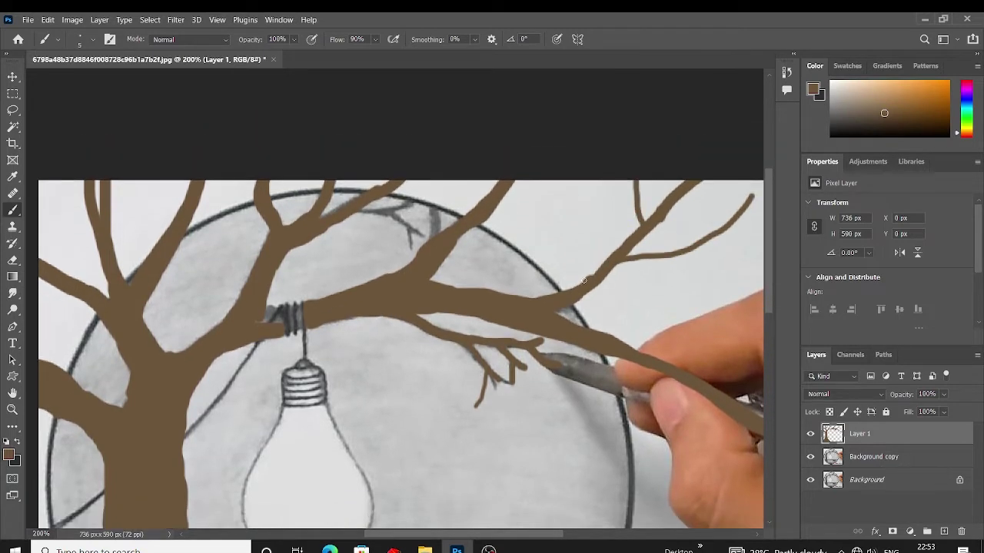
pyautogui.moveTo(677, 309); pyautogui.dragTo(584, 297)
pyautogui.moveTo(482, 245); pyautogui.dragTo(572, 192)
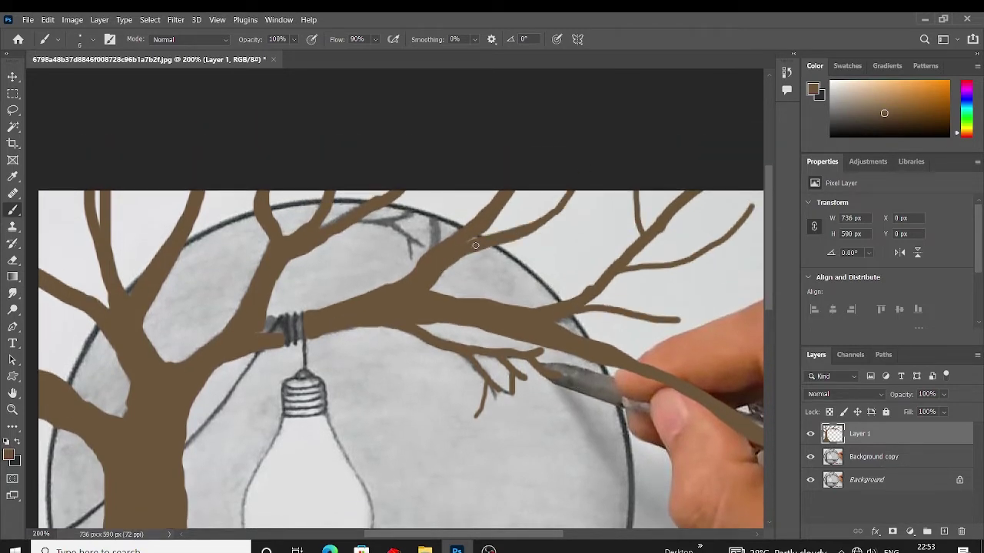
pyautogui.scroll(1, 466, 292)
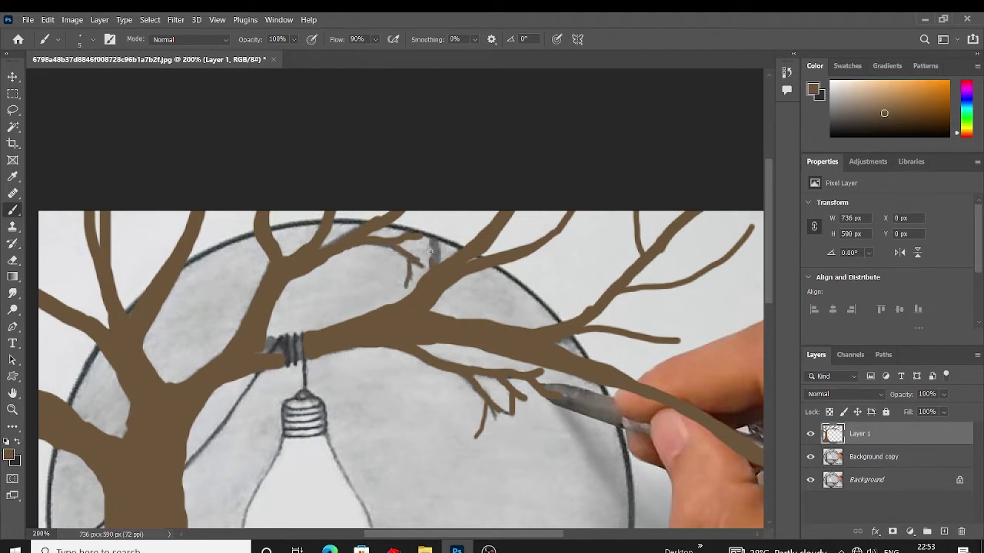
# Draw a rectangular marquee selection near the top-left branch and return to the Brush
pyautogui.press('m')
pyautogui.hscroll(-3, 305, 272)
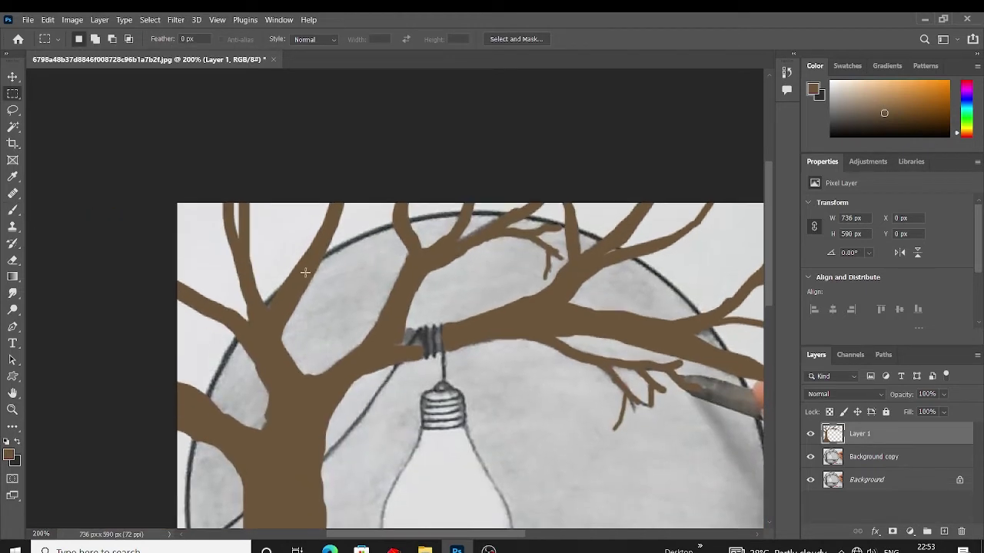
pyautogui.moveTo(301, 262); pyautogui.dragTo(286, 204)
pyautogui.press('b')
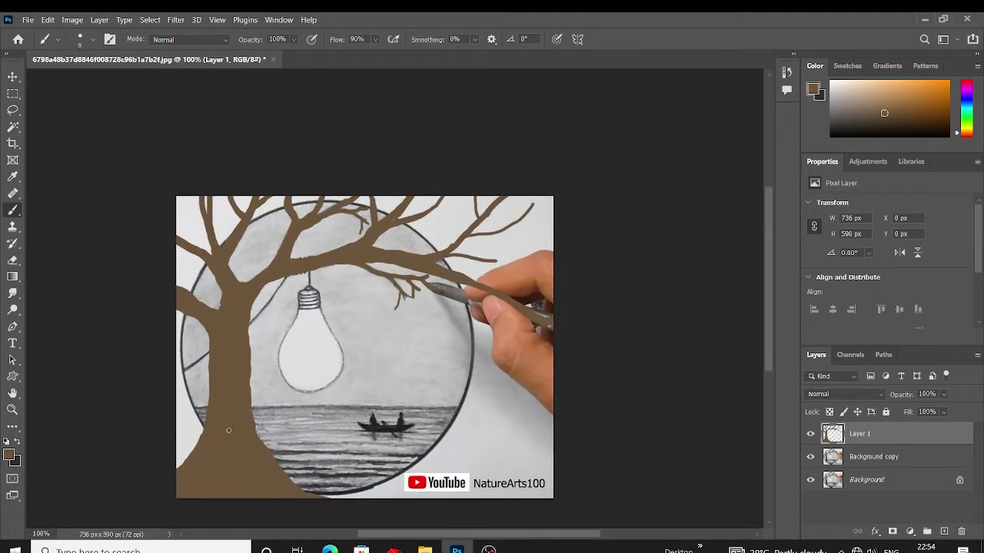
# Choose a slightly different brown and set brush opacity to 75%
pyautogui.click(9, 458)
pyautogui.click(889, 180)
pyautogui.moveTo(293, 40); pyautogui.dragTo(292, 54)
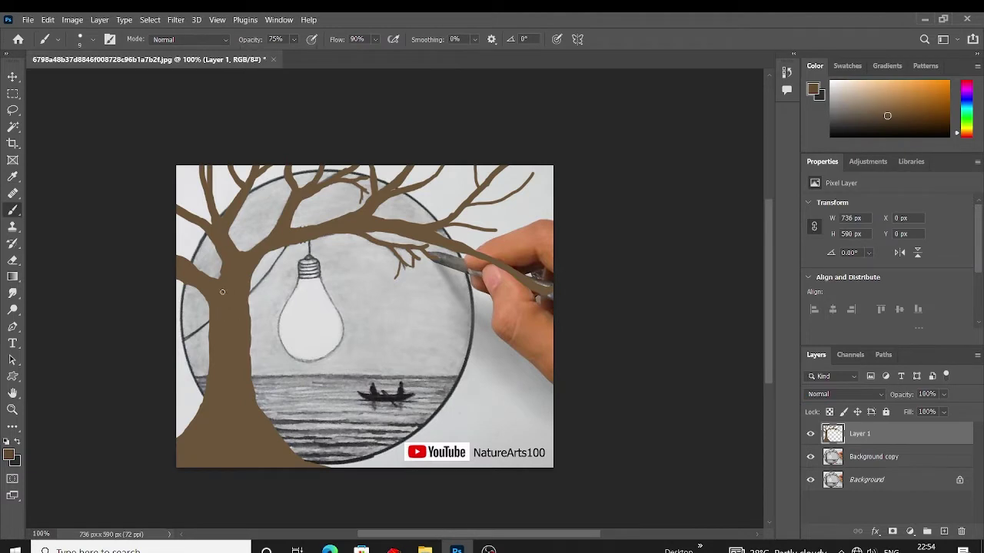
# Scroll and pan across the tree to review the painted trunk
pyautogui.scroll(-1, 224, 304)
pyautogui.scroll(-1, 233, 346)
pyautogui.moveTo(238, 328); pyautogui.dragTo(232, 380)
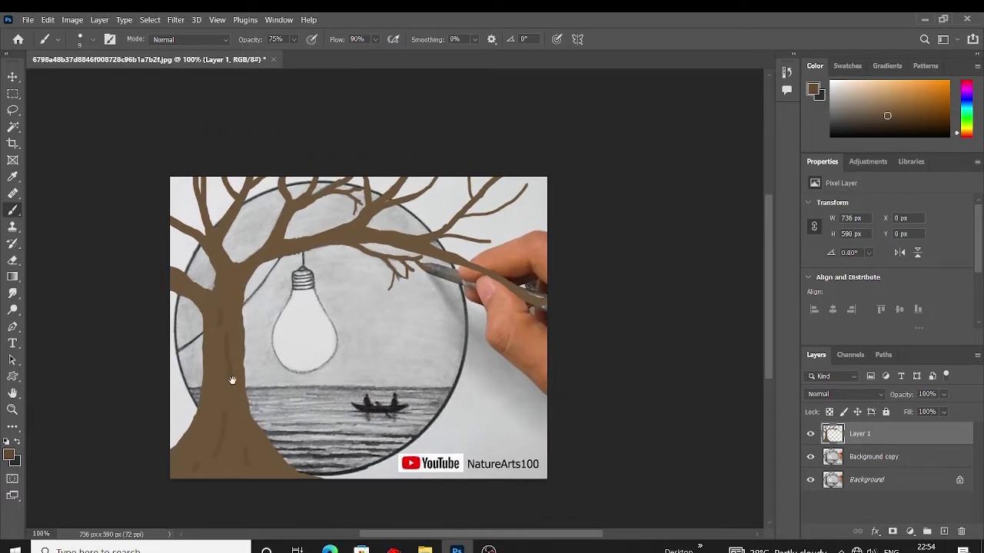
pyautogui.scroll(-2, 206, 363)
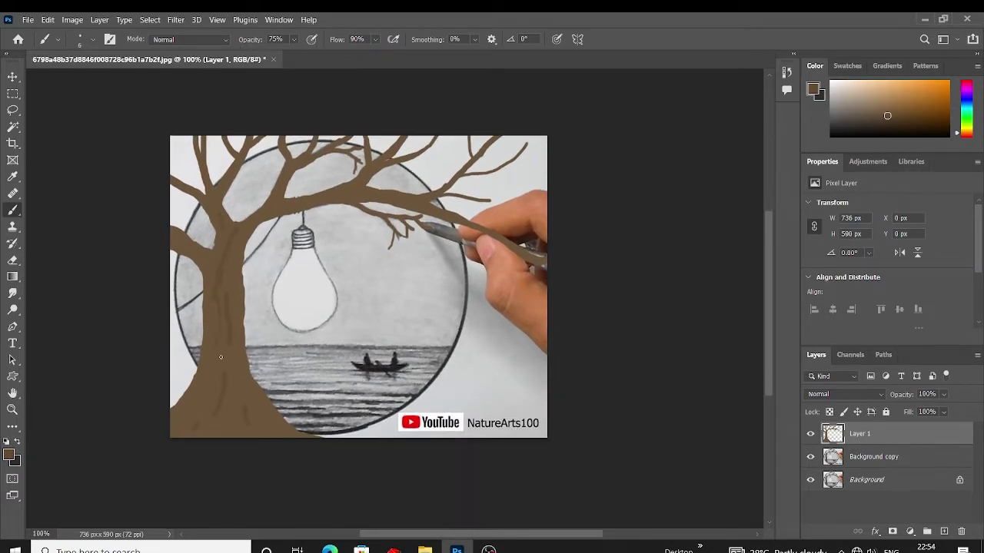
pyautogui.scroll(2, 184, 460)
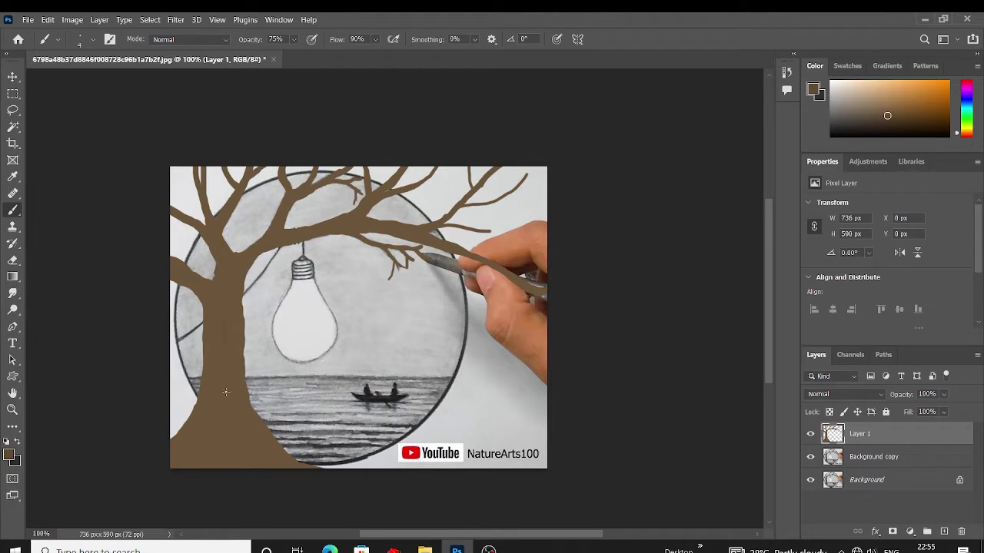
pyautogui.scroll(-2, 185, 425)
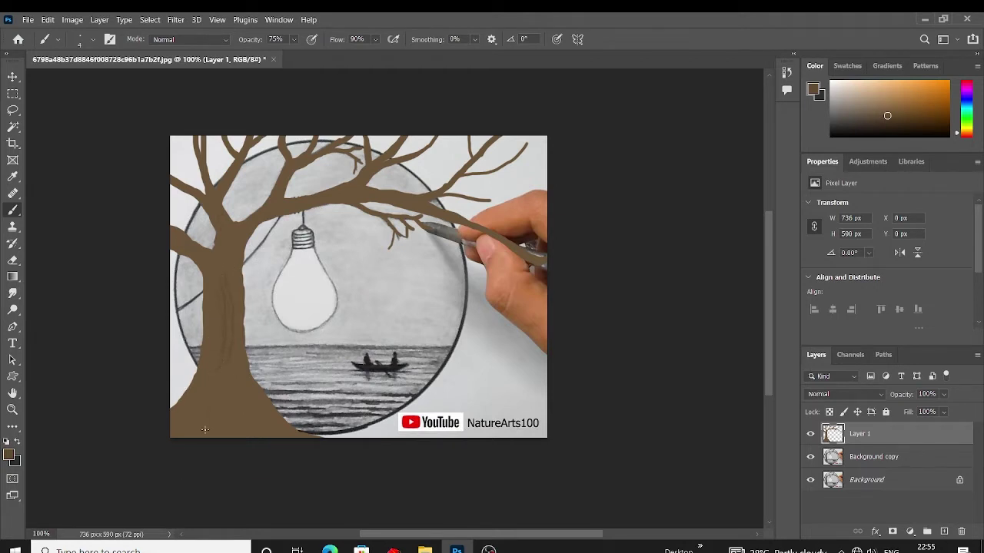
pyautogui.scroll(6, 222, 344)
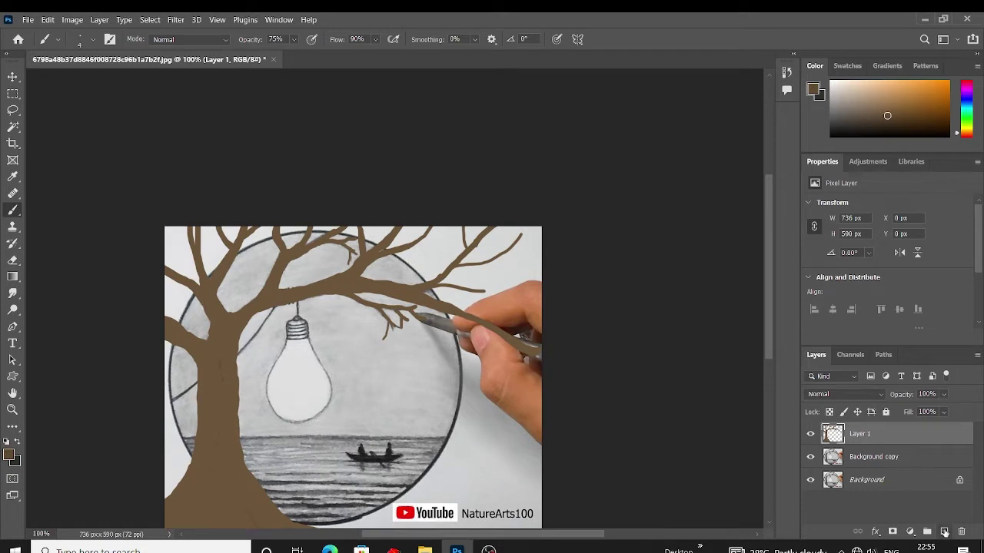
# Add a new layer above the tree and paint a darker bark streak on the trunk
pyautogui.click(945, 532)
pyautogui.scroll(-3, 217, 328)
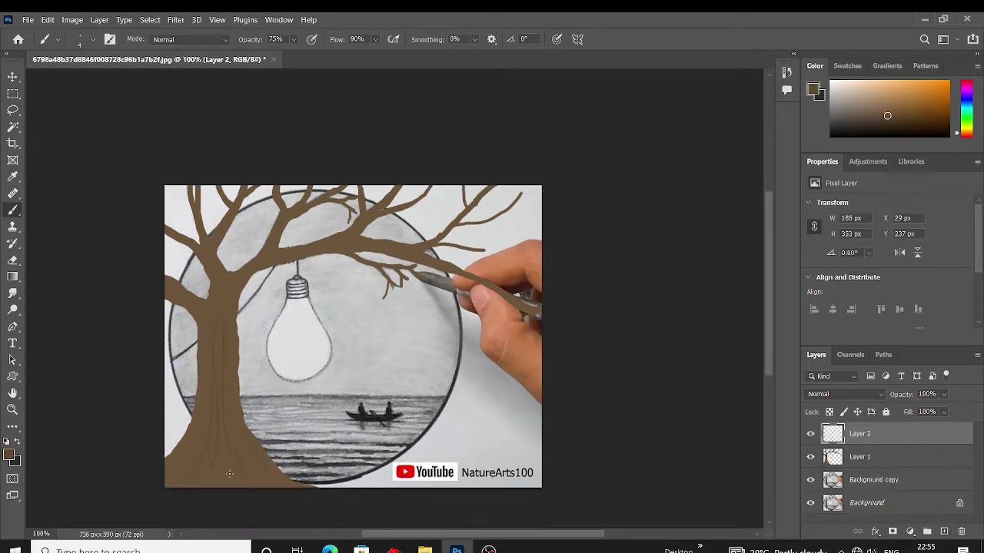
pyautogui.scroll(10, 229, 474)
pyautogui.scroll(-3, 189, 362)
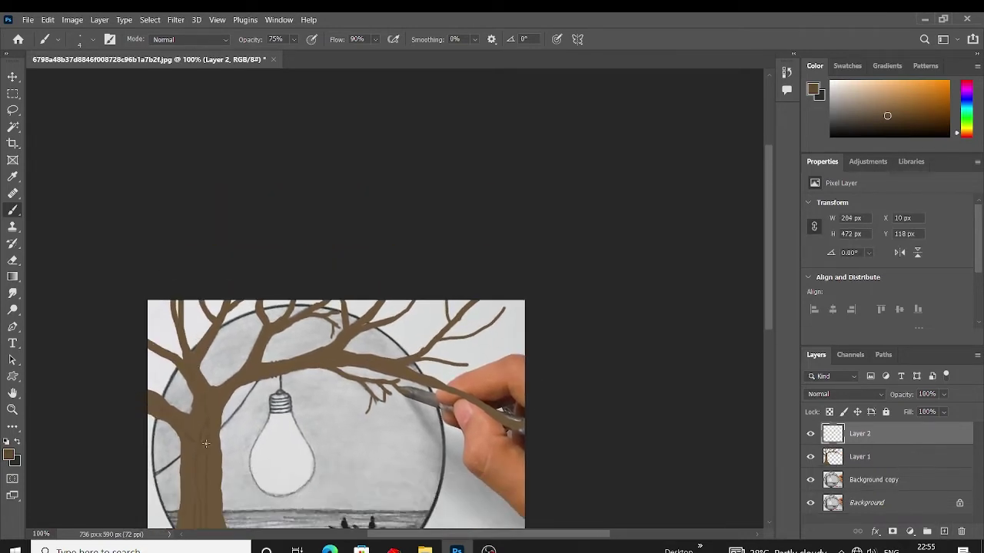
pyautogui.scroll(1, 205, 443)
pyautogui.hscroll(1, 255, 382)
pyautogui.moveTo(256, 382); pyautogui.dragTo(286, 388)
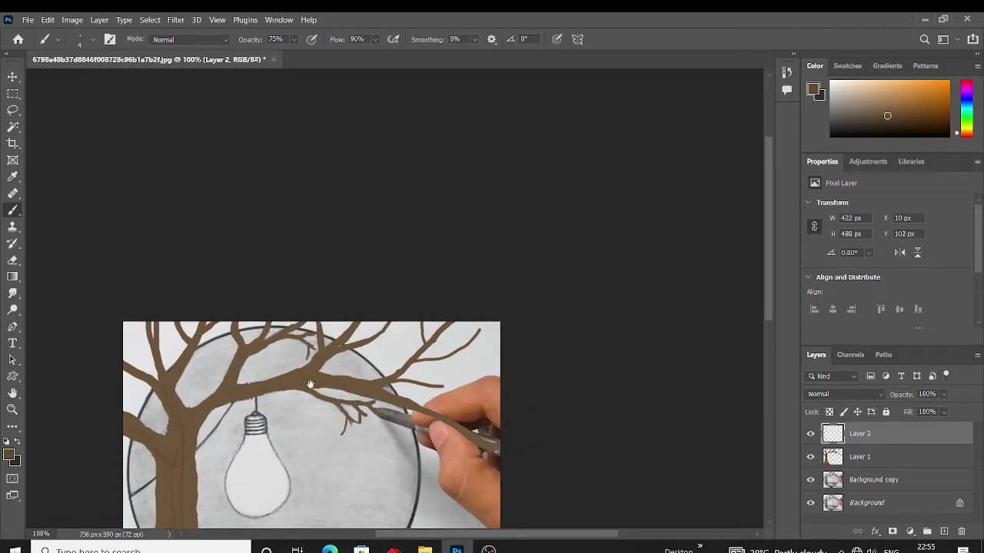
pyautogui.scroll(-5, 231, 395)
pyautogui.hscroll(-1, 200, 404)
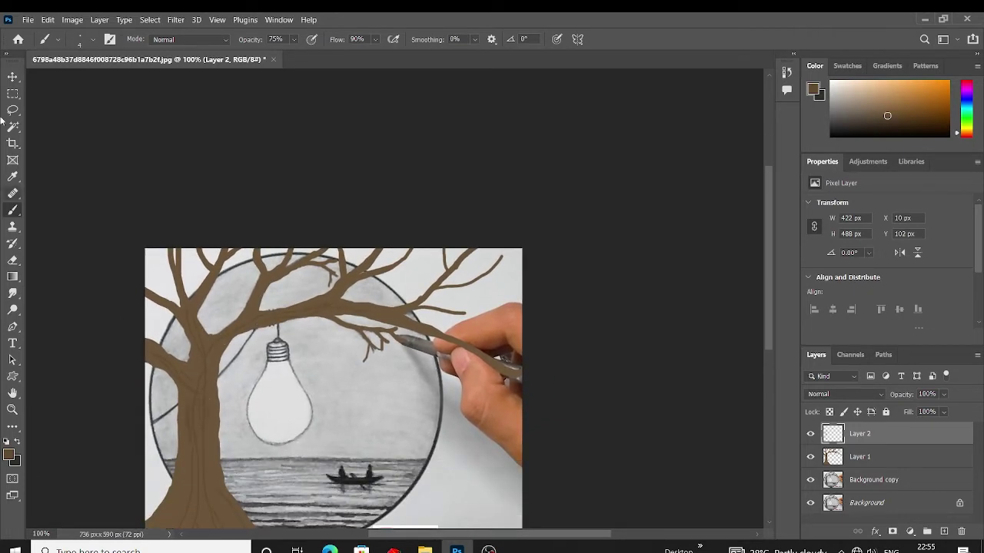
# Apply a Gaussian Blur of radius 3.4 pixels, then make the tree layer active
pyautogui.press('v')
pyautogui.click(177, 18)
pyautogui.click(404, 221)
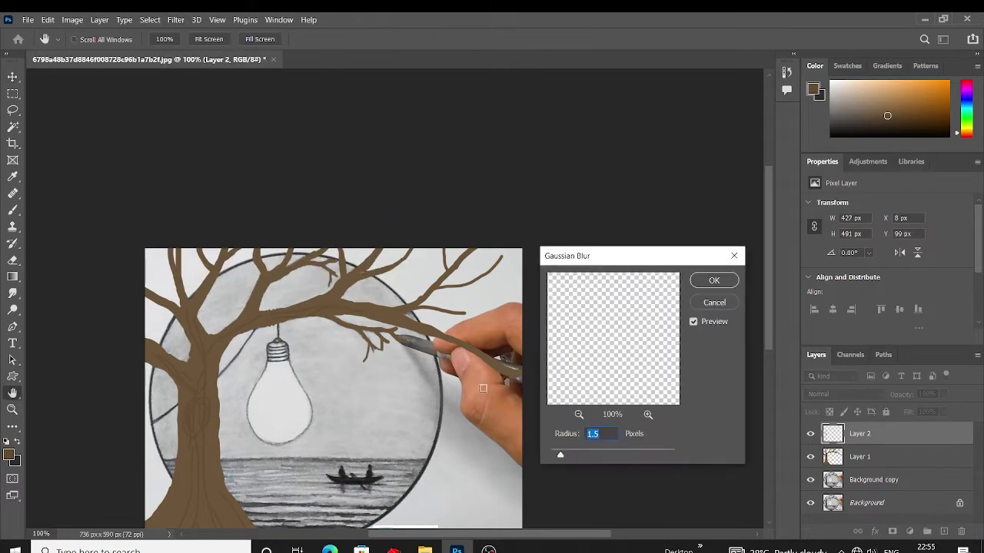
pyautogui.moveTo(569, 454); pyautogui.dragTo(583, 454)
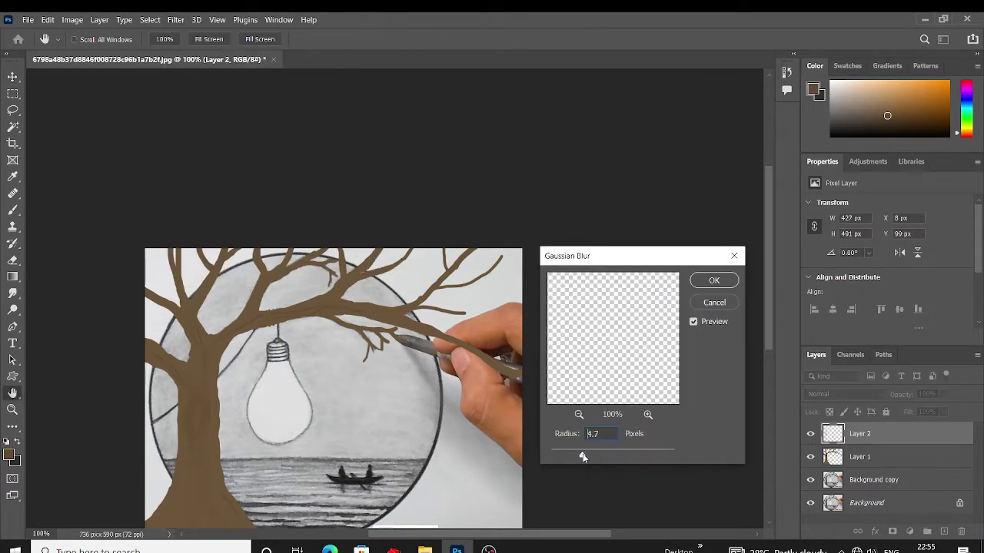
pyautogui.click(714, 280)
pyautogui.click(173, 372)
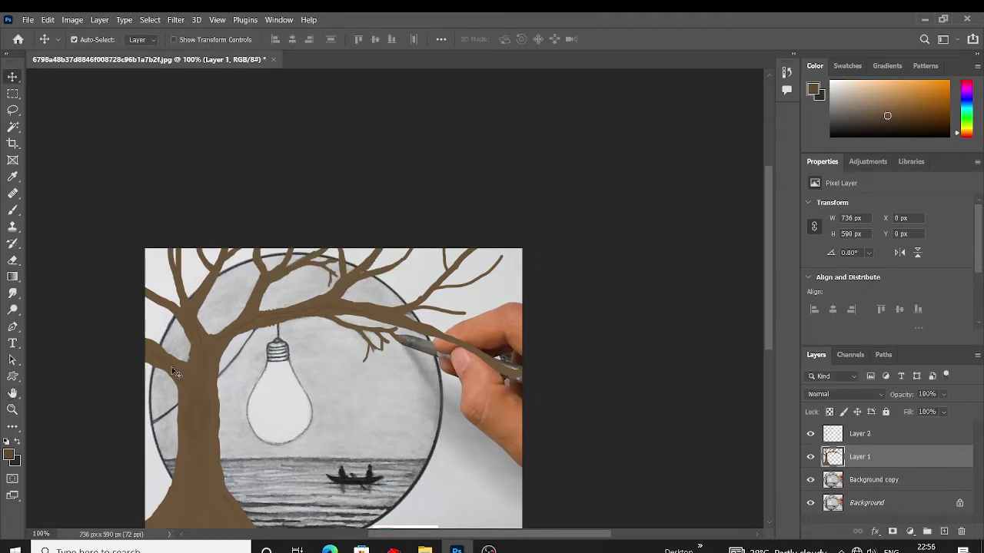
# Load the tree selection from Layer 1, zoom in on the trunk, and pick Dodge/Burn
pyautogui.keyDown('ctrl'); pyautogui.click(834, 456); pyautogui.keyUp('ctrl')
pyautogui.hotkey('ctrl', '+')
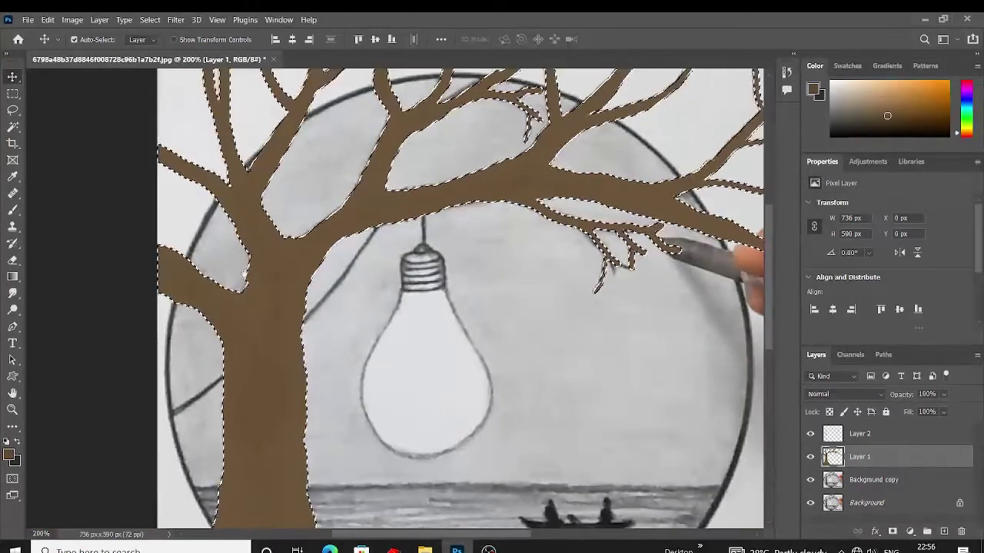
pyautogui.moveTo(279, 369); pyautogui.dragTo(326, 230)
pyautogui.click(13, 292)
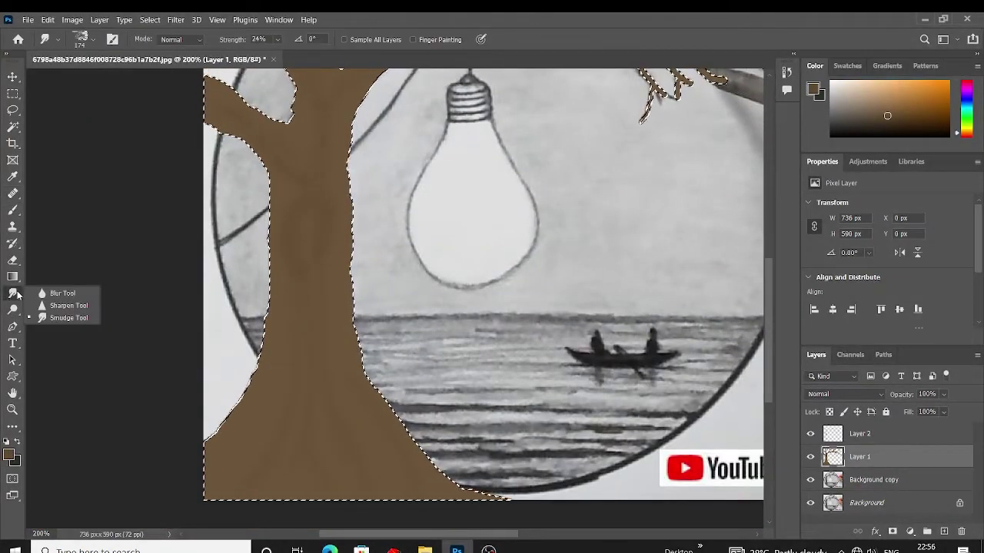
pyautogui.click(63, 293)
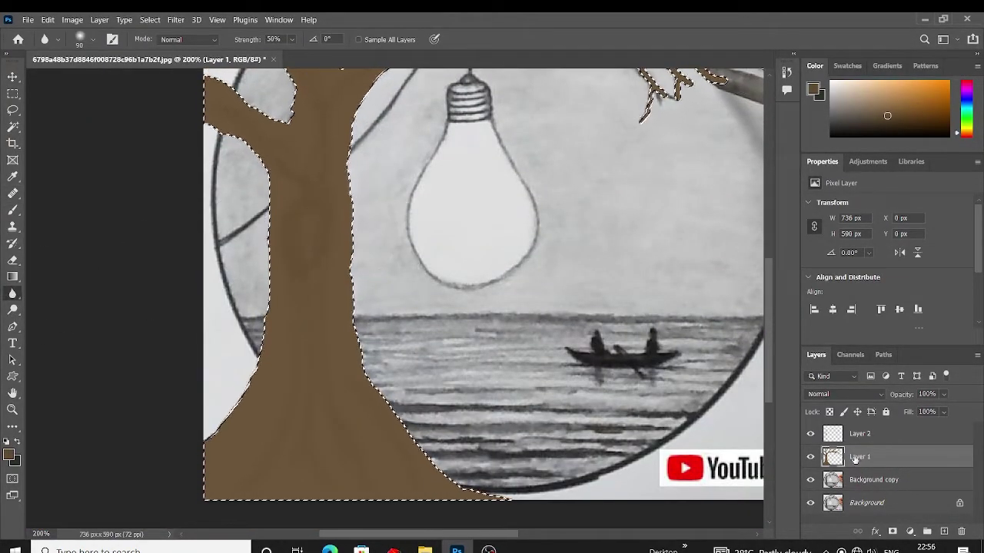
pyautogui.rightClick(13, 310)
pyautogui.click(62, 311)
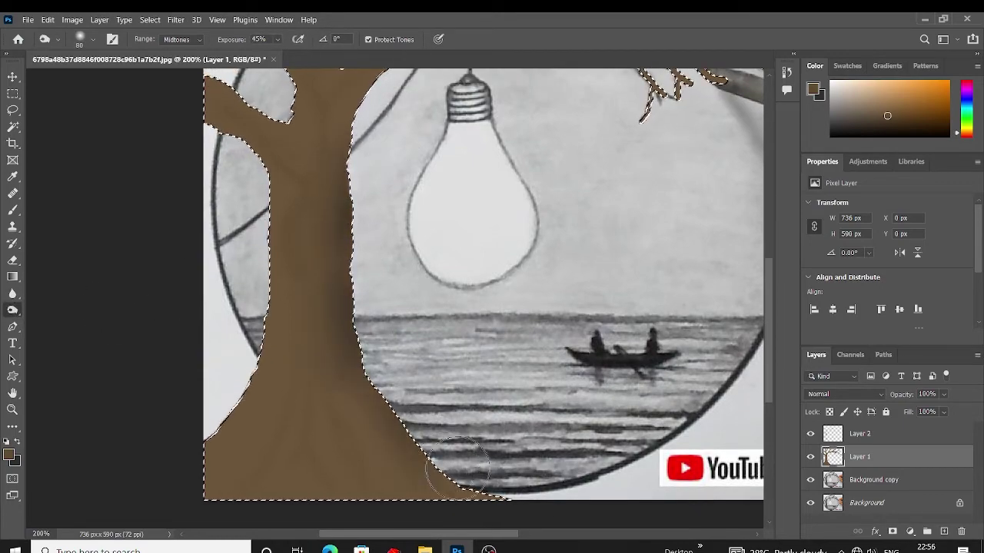
# Shade the trunk and branches at Midtones, 45% exposure, with a progressively smaller brush
pyautogui.scroll(4, 225, 399)
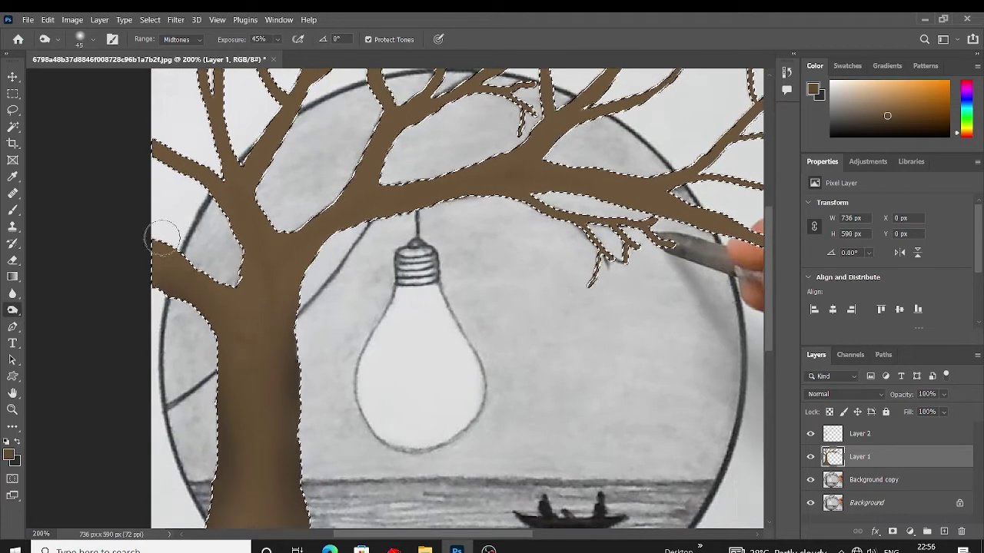
pyautogui.scroll(2, 192, 223)
pyautogui.hscroll(-1, 192, 223)
pyautogui.scroll(1, 230, 192)
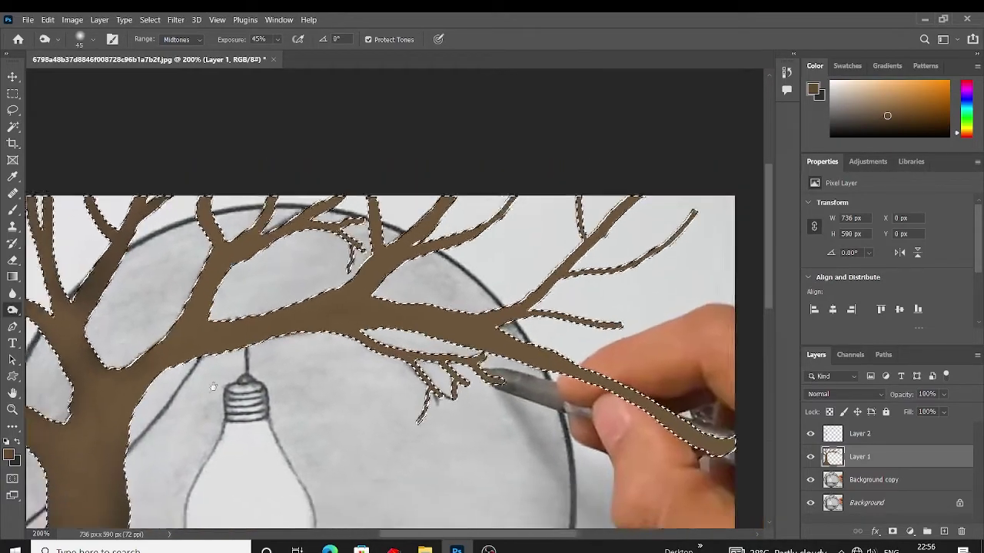
pyautogui.press('[')
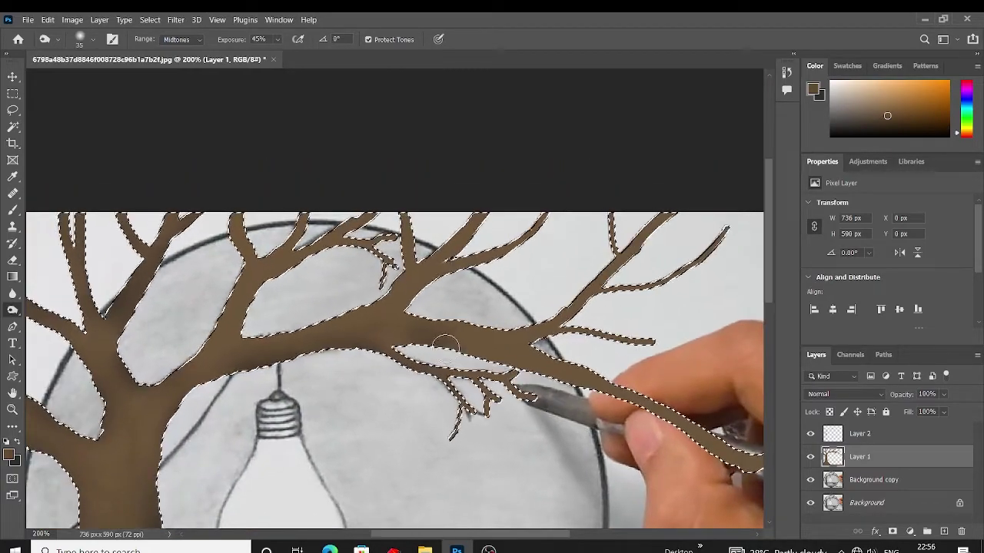
pyautogui.scroll(-2, 406, 356)
pyautogui.hscroll(4, 406, 357)
pyautogui.scroll(2, 405, 357)
pyautogui.hscroll(-1, 406, 357)
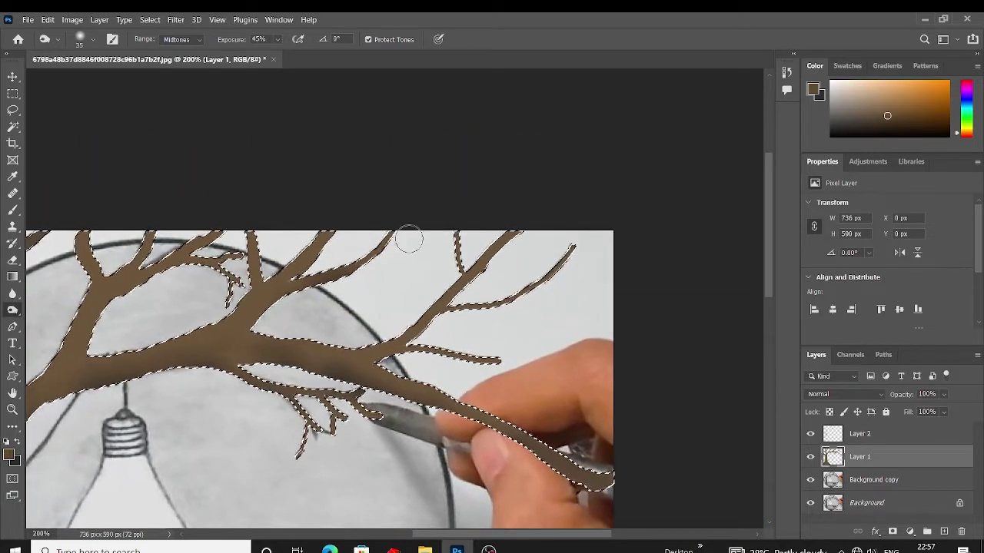
pyautogui.press('[')
pyautogui.press('[')
pyautogui.press('[')
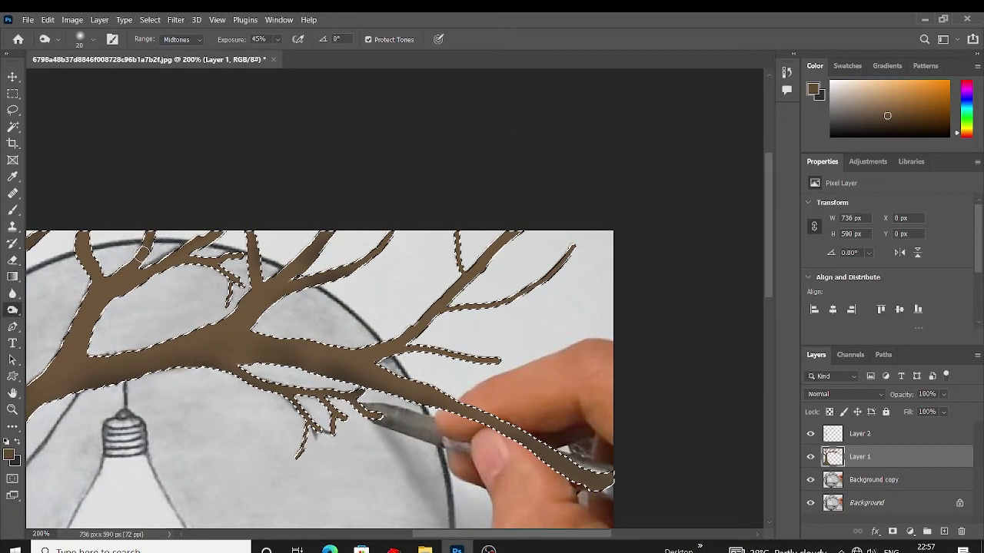
pyautogui.scroll(-1, 142, 254)
pyautogui.hscroll(1, 142, 254)
pyautogui.scroll(-1, 154, 253)
pyautogui.hscroll(1, 154, 254)
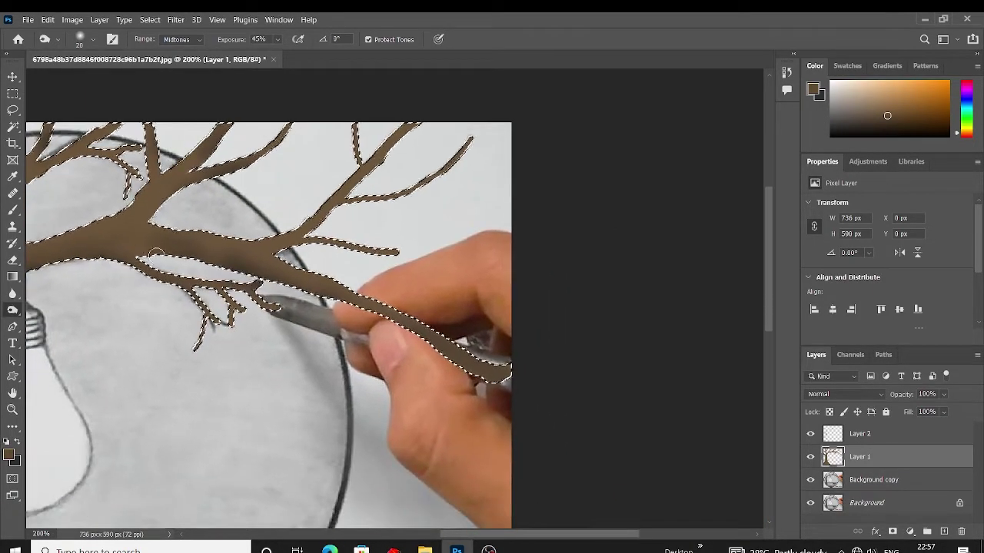
pyautogui.scroll(1, 154, 254)
pyautogui.hscroll(-2, 154, 254)
# Deselect the tree and move back out to view the whole scene
pyautogui.hotkey('ctrl', 'd')
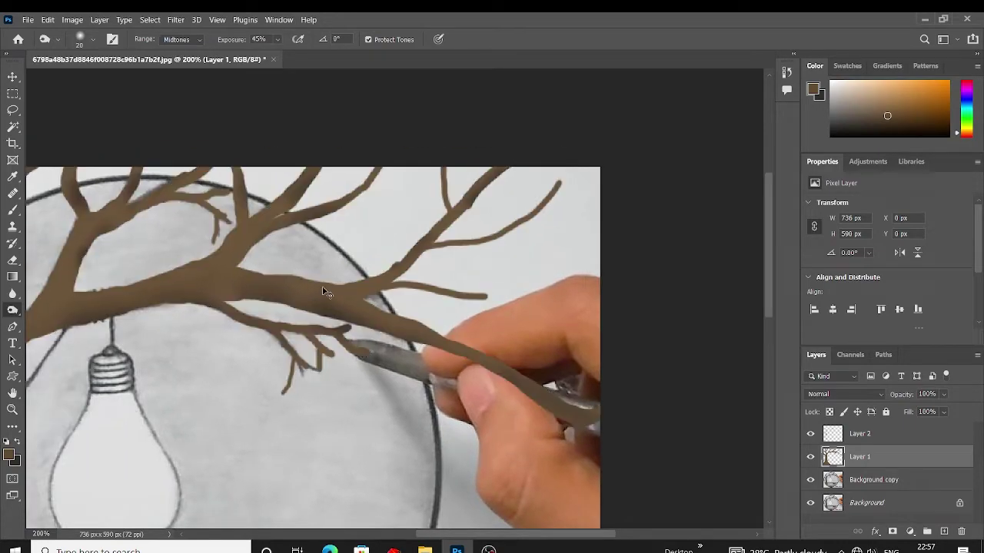
pyautogui.scroll(-2, 323, 292)
pyautogui.scroll(-2, 314, 248)
pyautogui.scroll(1, 480, 259)
pyautogui.scroll(3, 479, 258)
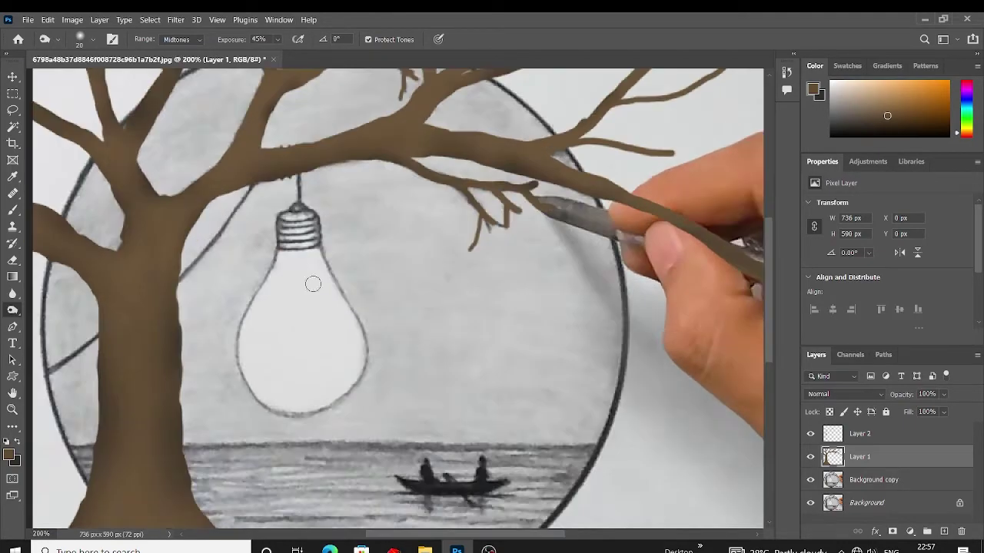
pyautogui.scroll(-2, 198, 275)
pyautogui.scroll(-1, 202, 285)
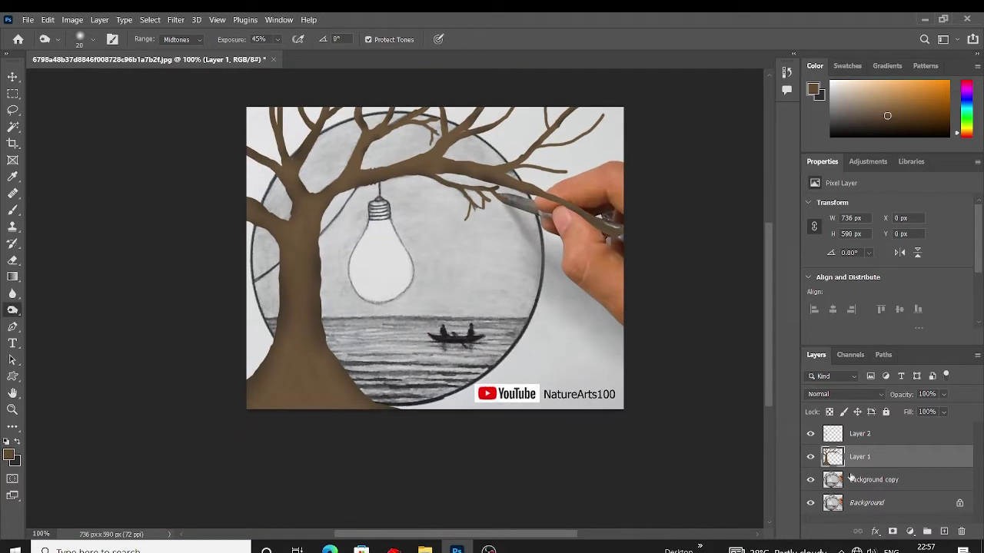
# Fill a new layer below the tree with a black-to-grey gradient and duplicate it
pyautogui.keyDown('ctrl'); pyautogui.click(945, 531); pyautogui.keyUp('ctrl')
pyautogui.press('g')
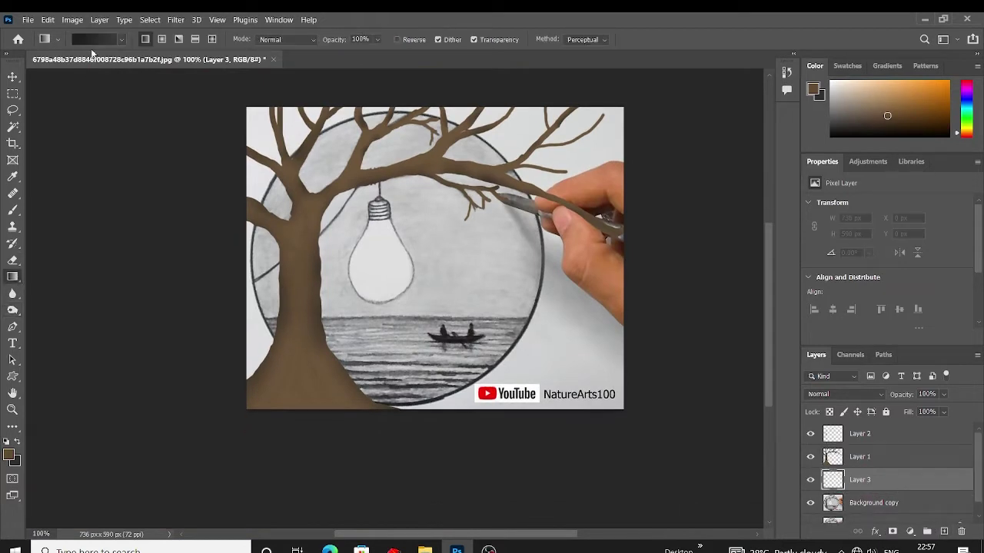
pyautogui.click(92, 39)
pyautogui.press('v')
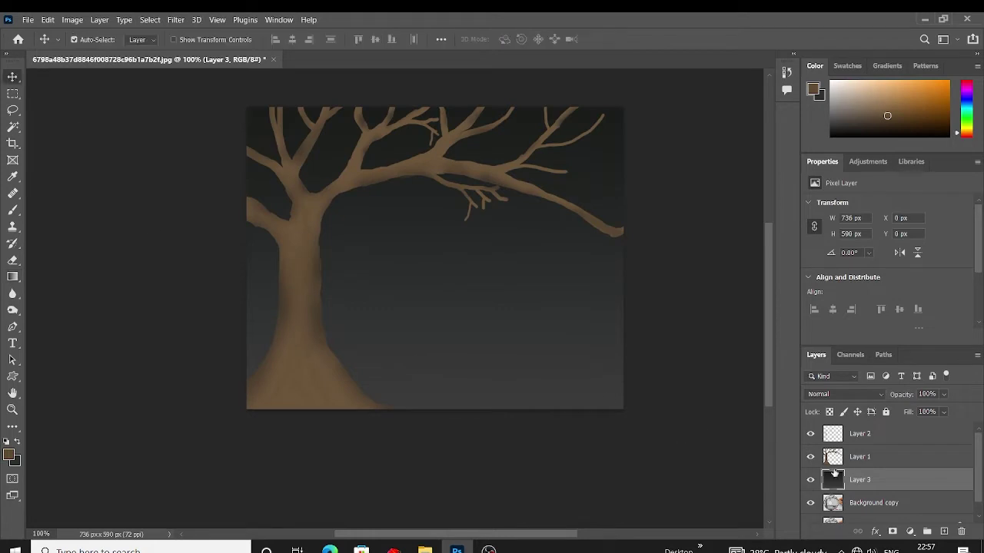
pyautogui.rightClick(866, 483)
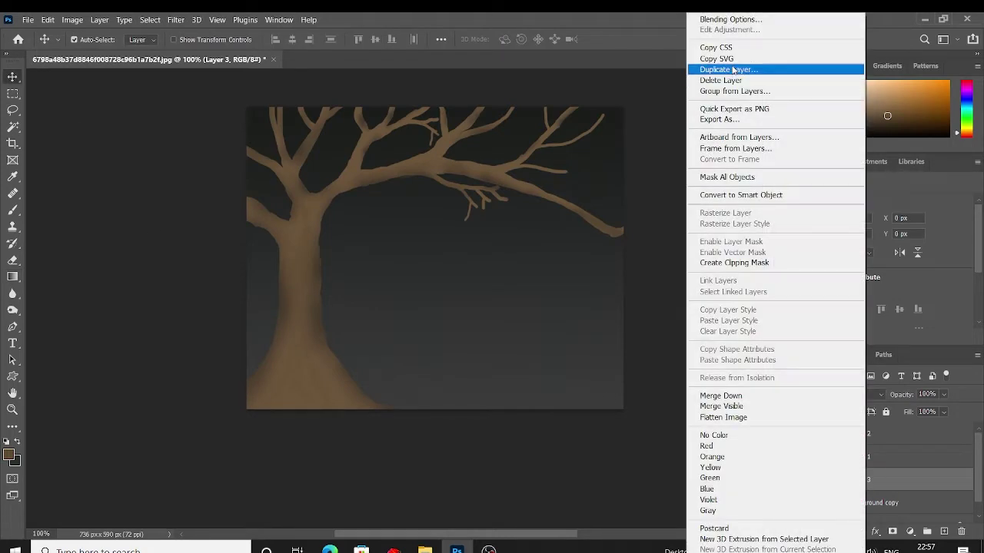
pyautogui.click(725, 68)
pyautogui.click(612, 160)
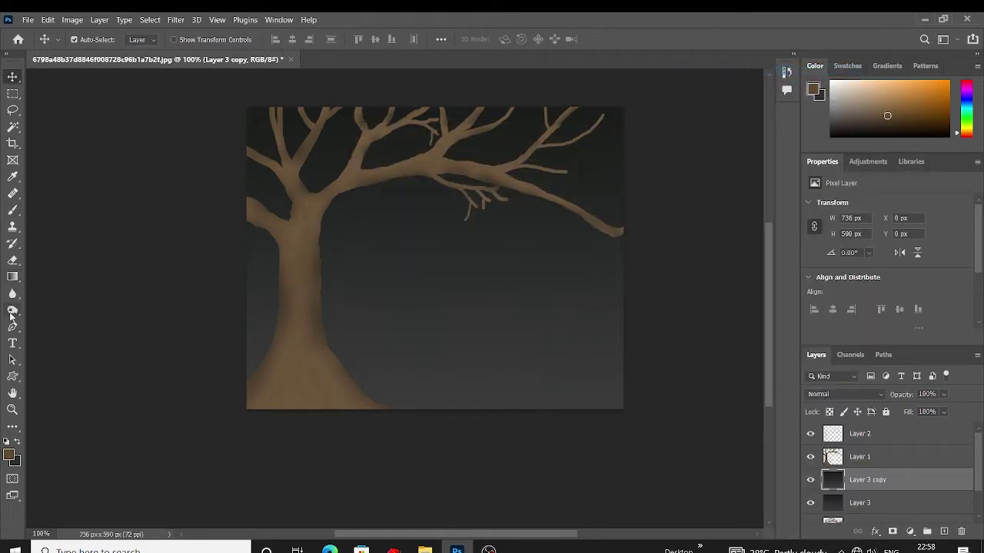
# Choose a textured spatter brush in light grey and test a stroke, then undo it
pyautogui.click(12, 209)
pyautogui.click(92, 39)
pyautogui.scroll(-3, 166, 242)
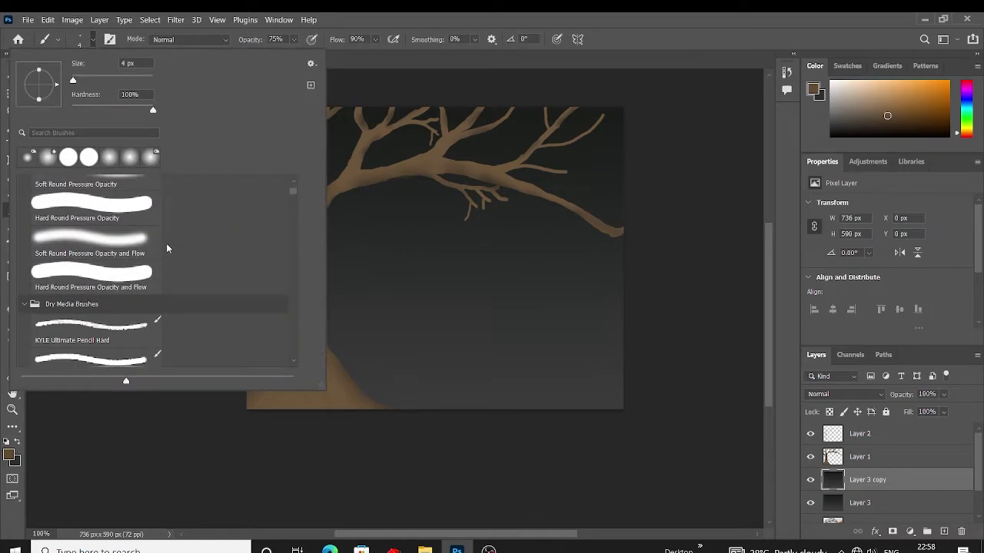
pyautogui.scroll(-3, 166, 243)
pyautogui.doubleClick(92, 290)
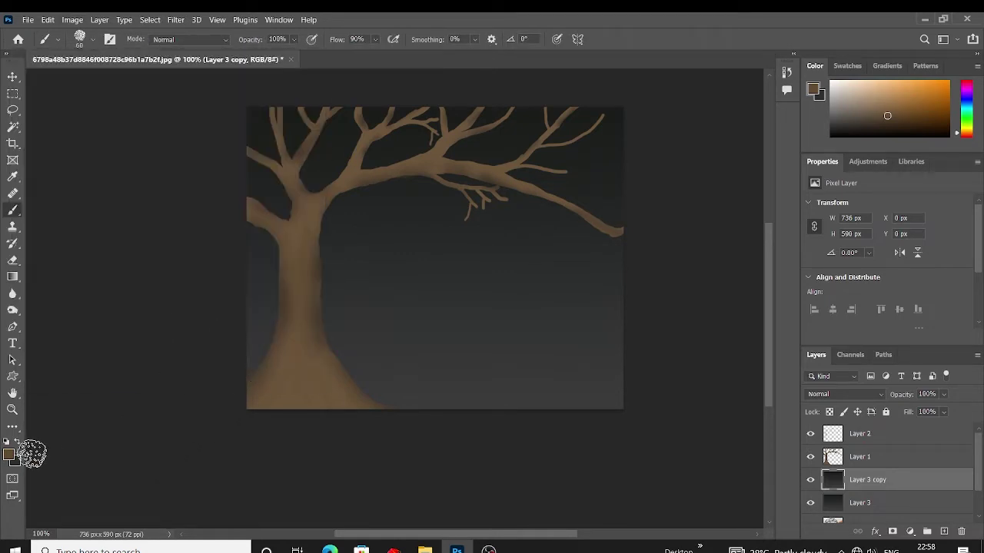
pyautogui.click(11, 455)
pyautogui.click(607, 266)
pyautogui.click(894, 180)
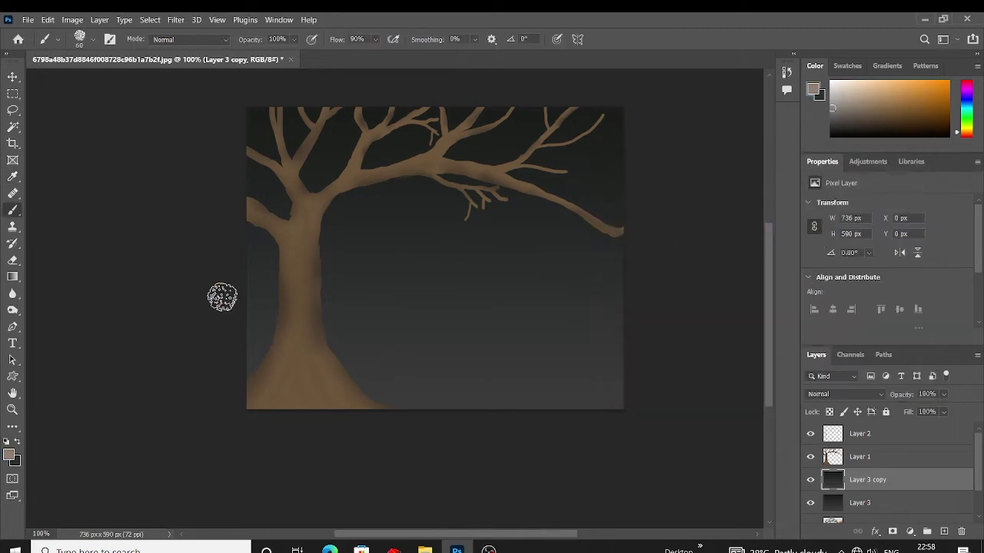
pyautogui.moveTo(231, 322); pyautogui.dragTo(640, 312)
pyautogui.hotkey('ctrl', 'z')
# Switch to the Eraser and browse brush presets, trying a wet blending brush
pyautogui.press('e')
pyautogui.click(92, 39)
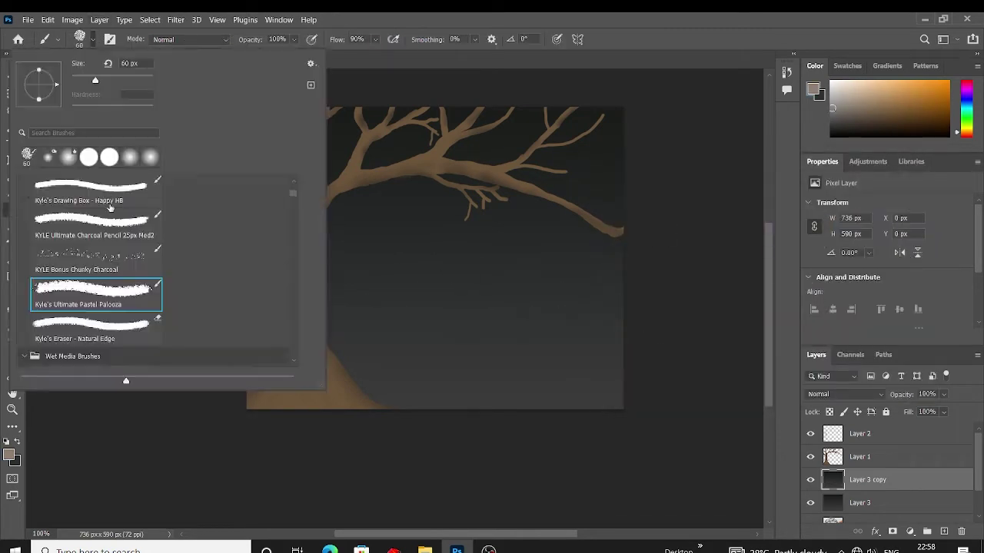
pyautogui.click(139, 424)
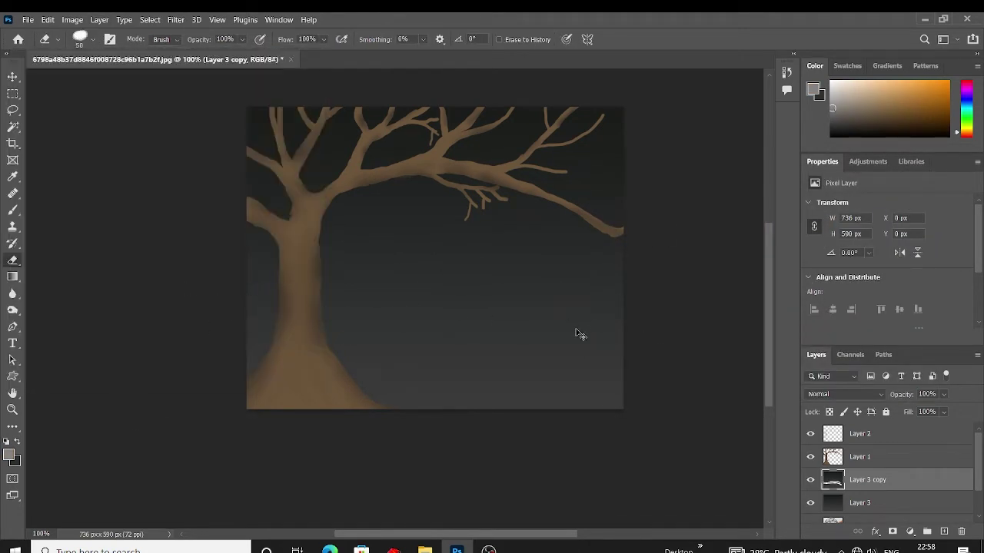
pyautogui.click(92, 40)
pyautogui.scroll(-3, 103, 269)
pyautogui.scroll(2, 103, 269)
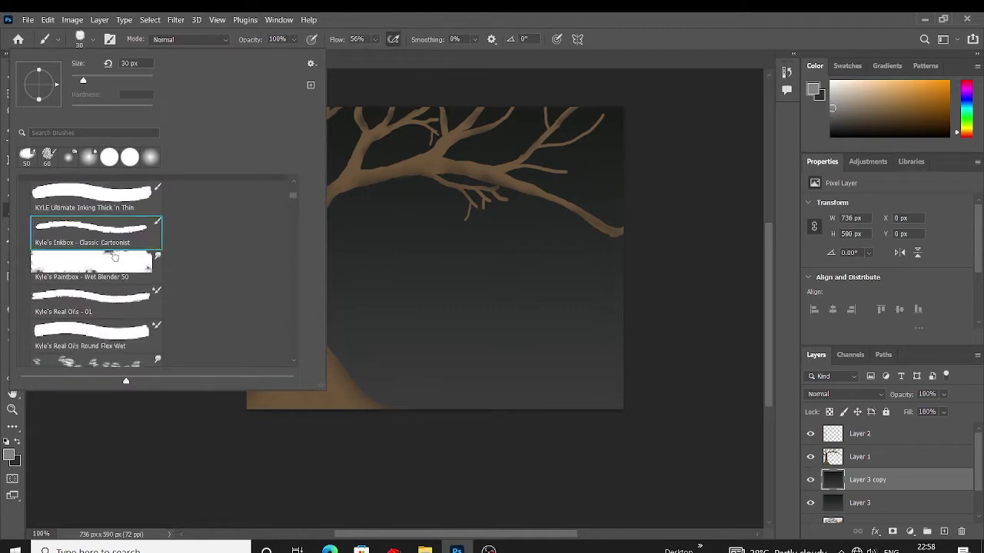
pyautogui.click(92, 265)
# Try the All Purpose Blend and Foliage Mix 2 brushes, then settle on a textured brush
pyautogui.scroll(-3, 154, 292)
pyautogui.scroll(-3, 123, 300)
pyautogui.click(123, 307)
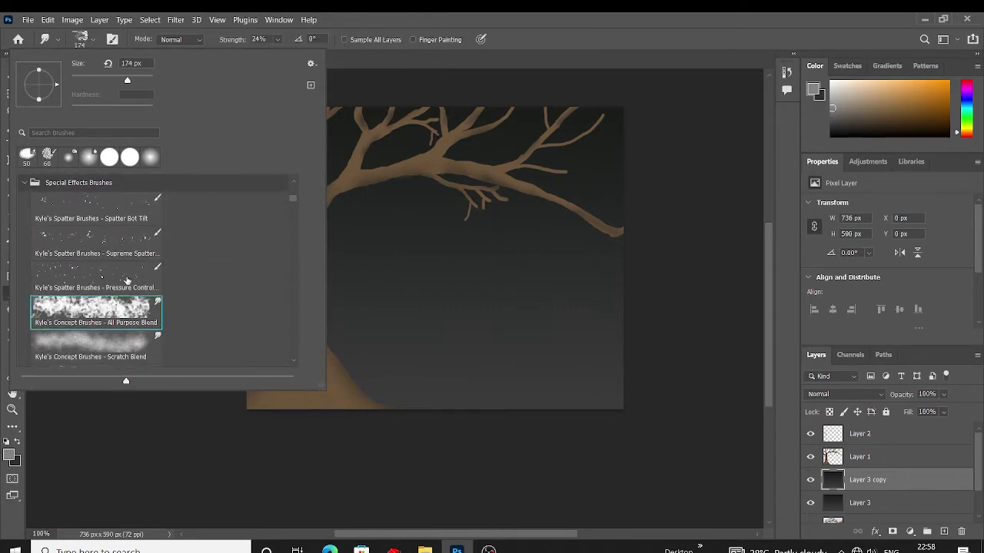
pyautogui.scroll(-1, 123, 301)
pyautogui.scroll(-2, 123, 300)
pyautogui.click(92, 246)
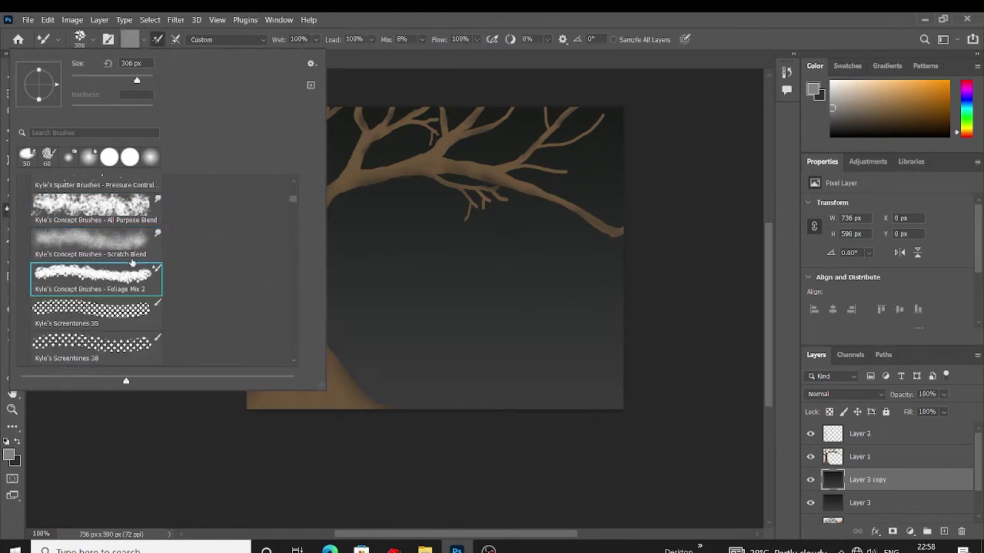
pyautogui.scroll(-1, 273, 208)
pyautogui.scroll(-3, 295, 192)
pyautogui.click(92, 319)
# Test a textured grey dab and a lighter grey band on the lower canvas, undoing both
pyautogui.click(388, 338)
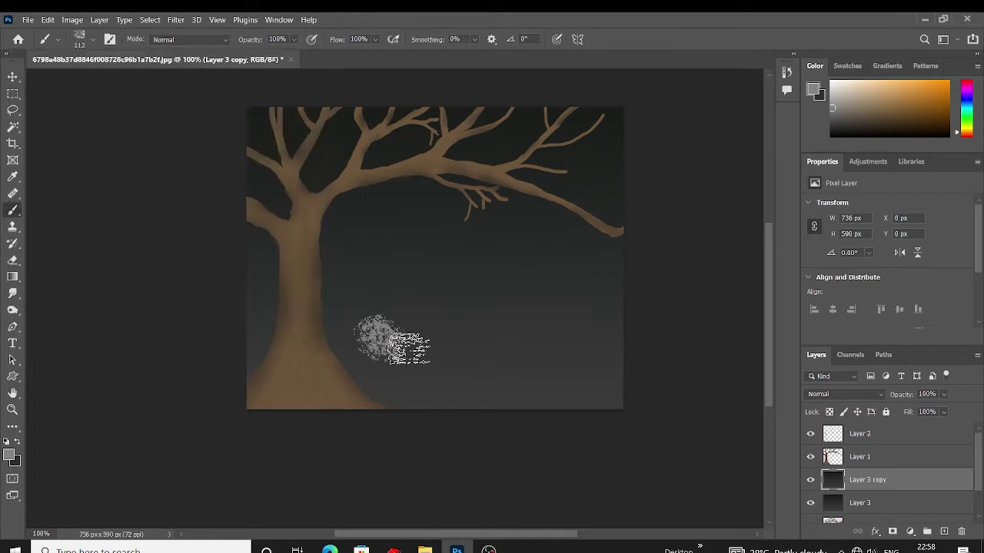
pyautogui.hotkey('ctrl', 'z')
pyautogui.click(10, 455)
pyautogui.click(608, 230)
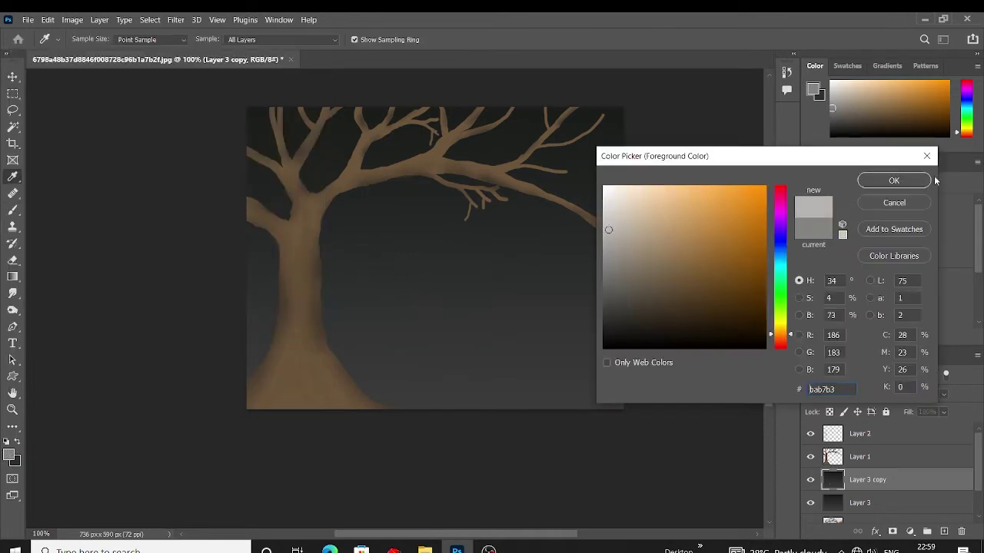
pyautogui.press('Return')
pyautogui.moveTo(230, 339); pyautogui.dragTo(653, 342)
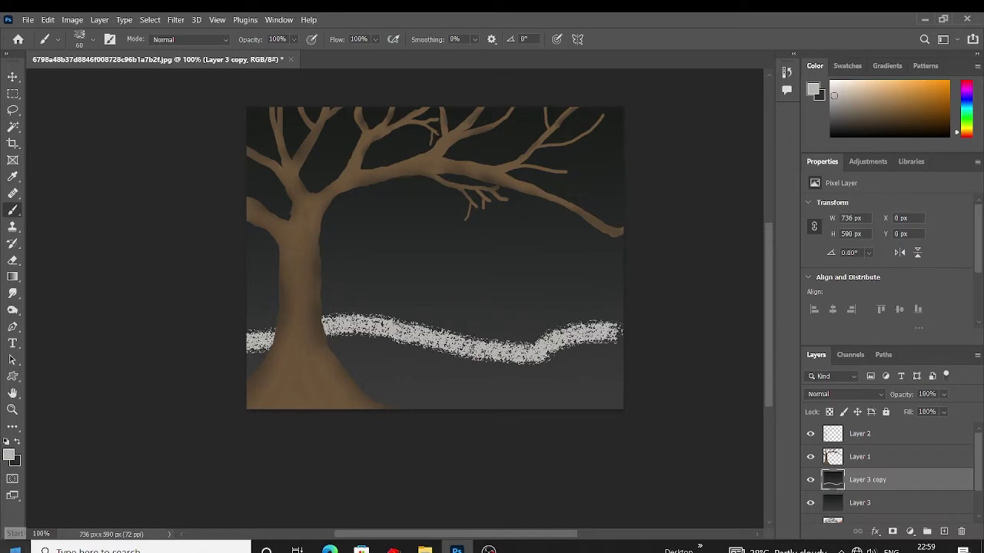
pyautogui.hotkey('ctrl', 'z')
# Shrink the brush, choose a new grey and textured preset, and paint a wavy grey band
pyautogui.press('[')
pyautogui.press('[')
pyautogui.press('[')
pyautogui.click(10, 455)
pyautogui.click(779, 191)
pyautogui.press('Return')
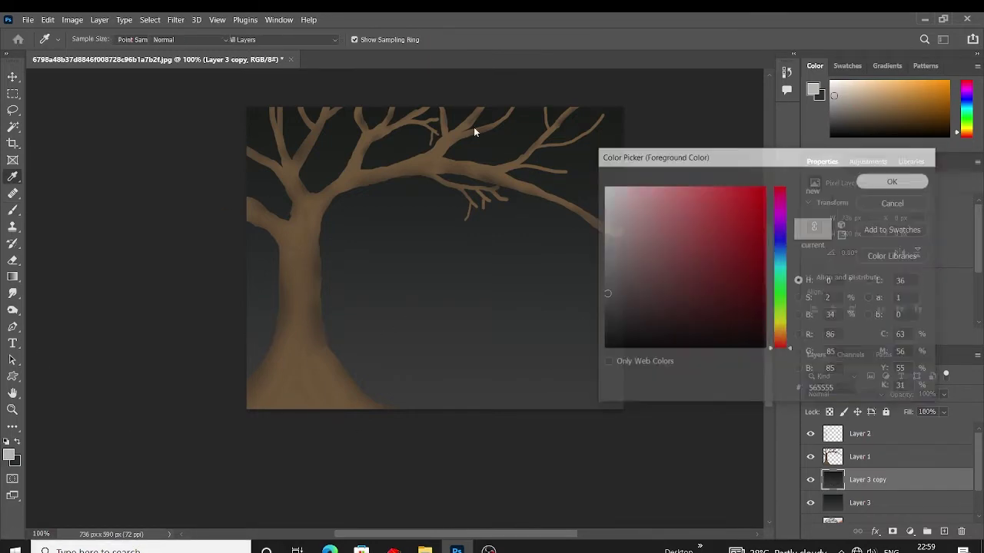
pyautogui.click(92, 39)
pyautogui.scroll(-1, 77, 273)
pyautogui.click(96, 338)
pyautogui.press('Return')
pyautogui.moveTo(333, 345); pyautogui.dragTo(645, 331)
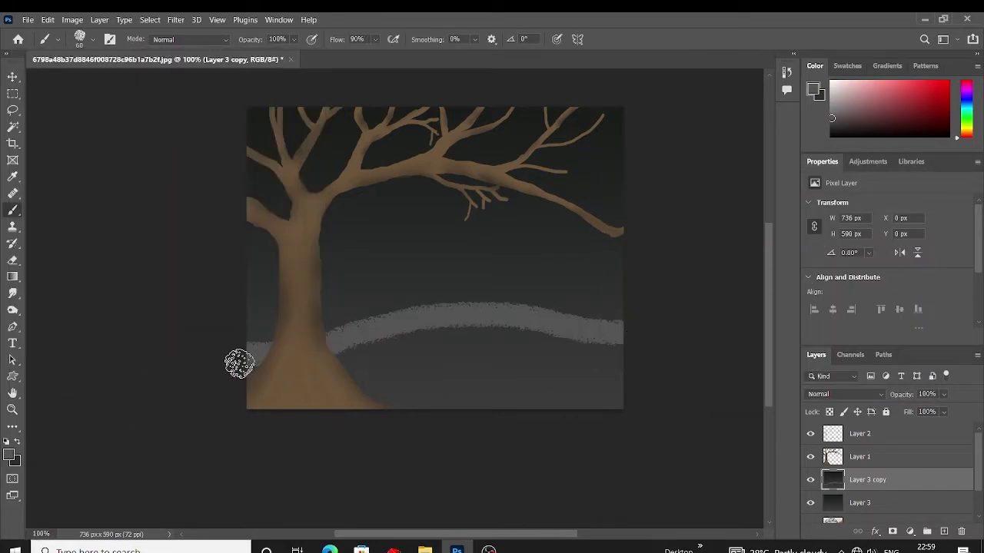
pyautogui.moveTo(238, 362); pyautogui.dragTo(679, 354)
pyautogui.hotkey('ctrl', 'z')
# Lower brush opacity to 40%, pick a lighter grey, and test strokes across the lower canvas
pyautogui.click(294, 39)
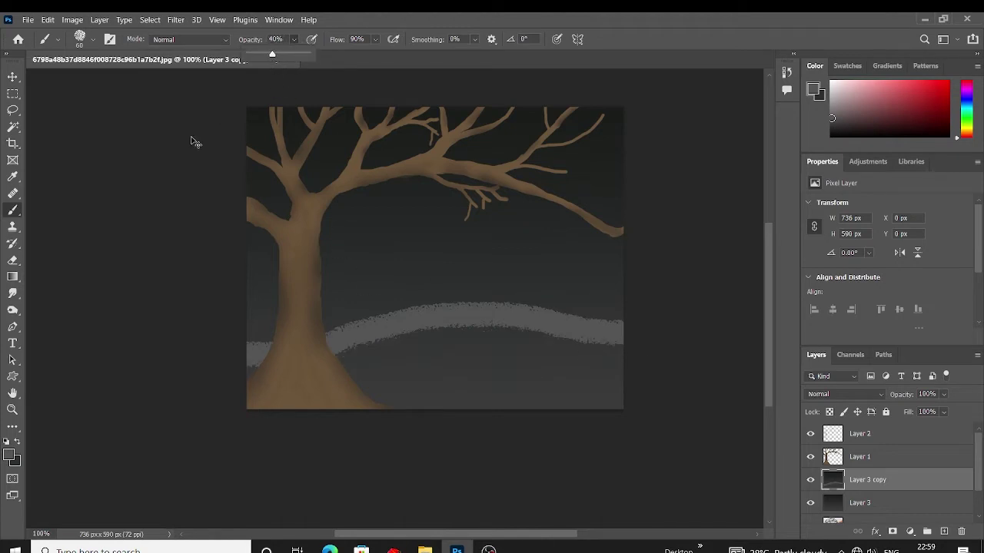
pyautogui.hotkey('ctrl', 'z')
pyautogui.moveTo(254, 330)
pyautogui.mouseDown()
pyautogui.moveTo(418, 307)
pyautogui.moveTo(624, 322)
pyautogui.mouseUp()
pyautogui.hotkey('ctrl', 'z')
pyautogui.click(11, 455)
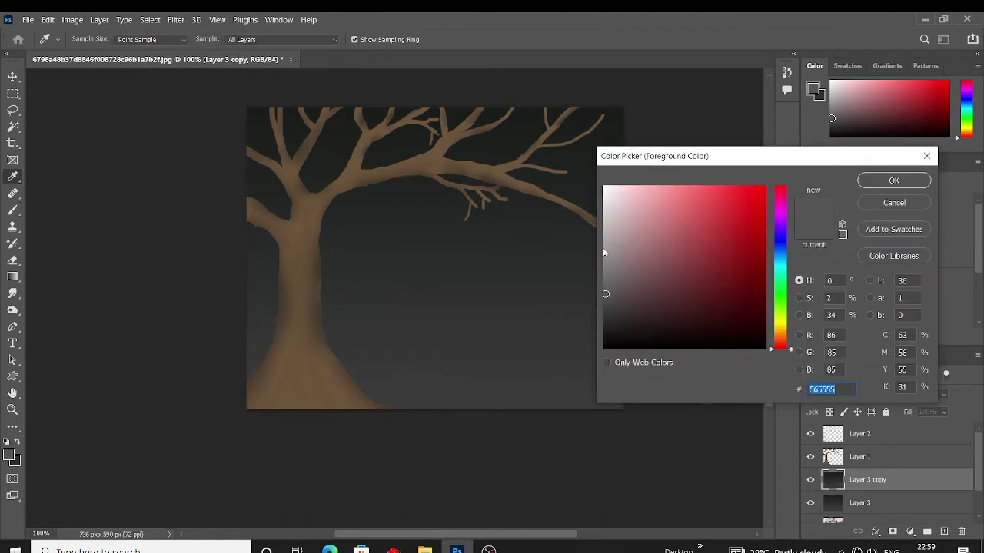
pyautogui.moveTo(604, 253); pyautogui.dragTo(602, 226)
pyautogui.press('Return')
pyautogui.moveTo(248, 335); pyautogui.dragTo(624, 327)
pyautogui.hotkey('ctrl', 'z')
# At about 17% brush opacity, paint several light grey waves across the sea
pyautogui.moveTo(294, 39); pyautogui.dragTo(290, 56)
pyautogui.moveTo(238, 323); pyautogui.dragTo(624, 315)
pyautogui.moveTo(154, 334); pyautogui.dragTo(624, 342)
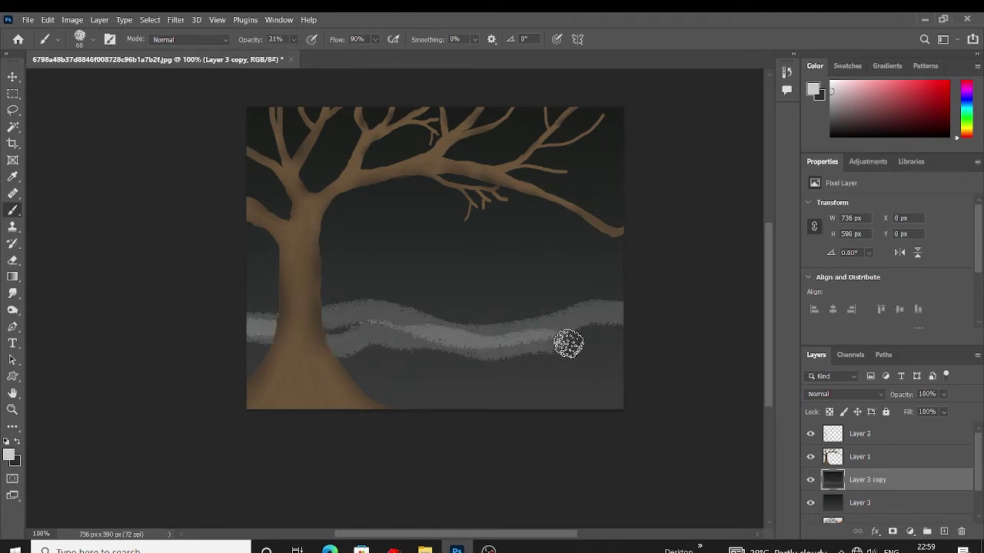
pyautogui.moveTo(351, 356); pyautogui.dragTo(624, 360)
pyautogui.scroll(-2, 379, 452)
pyautogui.moveTo(328, 327)
pyautogui.mouseDown()
pyautogui.moveTo(588, 334)
pyautogui.moveTo(421, 352)
pyautogui.moveTo(624, 352)
pyautogui.mouseUp()
pyautogui.moveTo(146, 383); pyautogui.dragTo(624, 369)
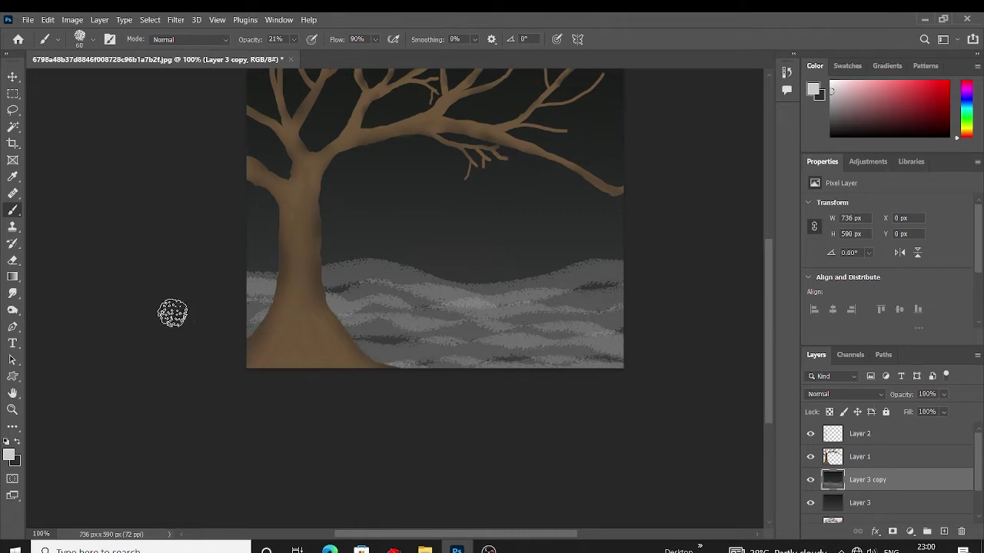
pyautogui.moveTo(173, 314); pyautogui.dragTo(624, 331)
pyautogui.moveTo(332, 372); pyautogui.dragTo(624, 361)
pyautogui.moveTo(624, 288); pyautogui.dragTo(254, 292)
pyautogui.scroll(-1, 358, 331)
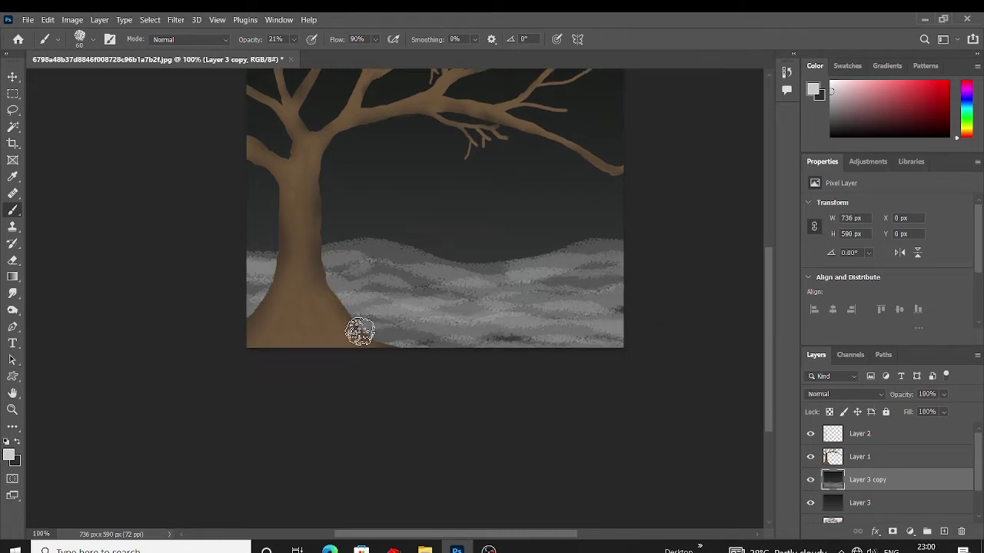
pyautogui.scroll(1, 538, 276)
# Paint a faint grey haze above the sea, drop opacity to 1%, and add a new layer
pyautogui.click(292, 39)
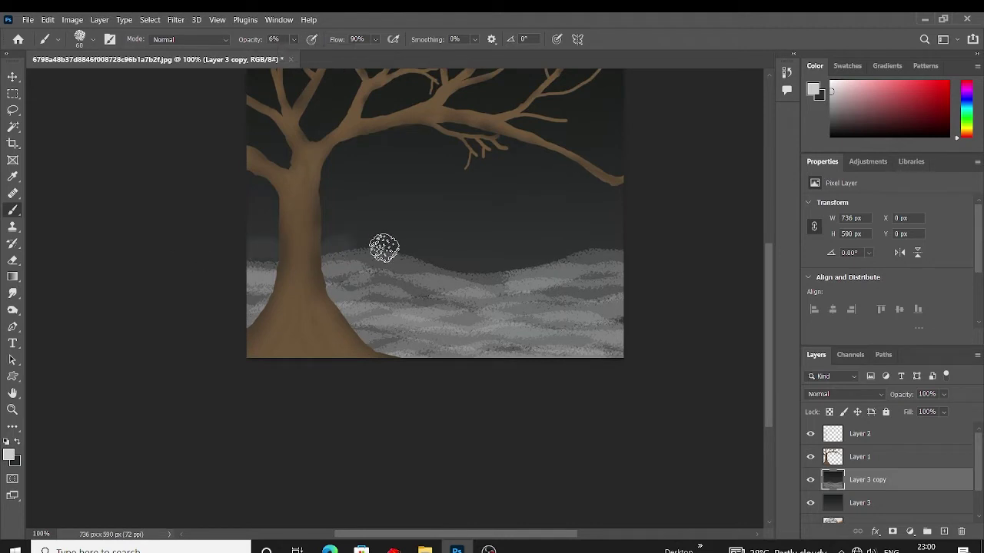
pyautogui.moveTo(384, 248); pyautogui.dragTo(638, 248)
pyautogui.scroll(1, 169, 253)
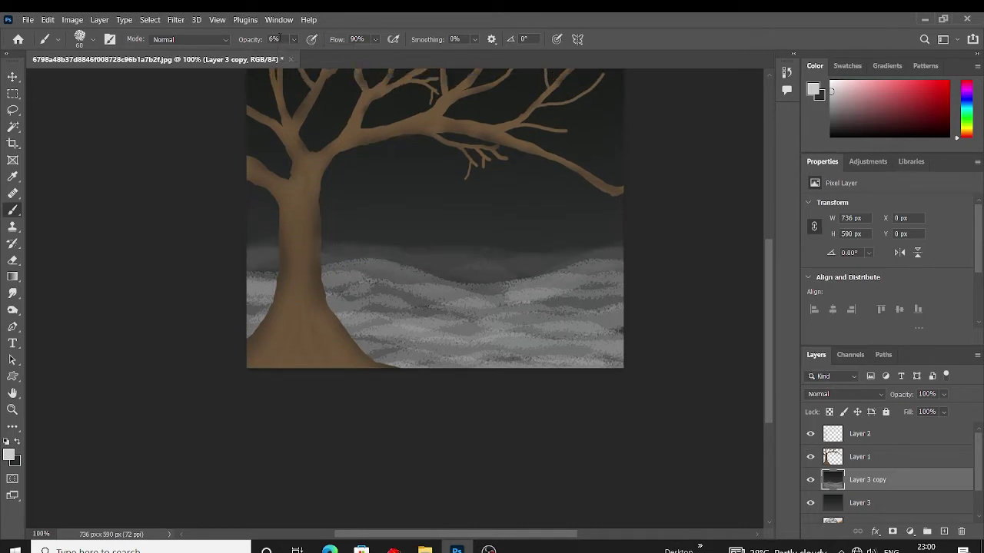
pyautogui.moveTo(293, 39); pyautogui.dragTo(290, 53)
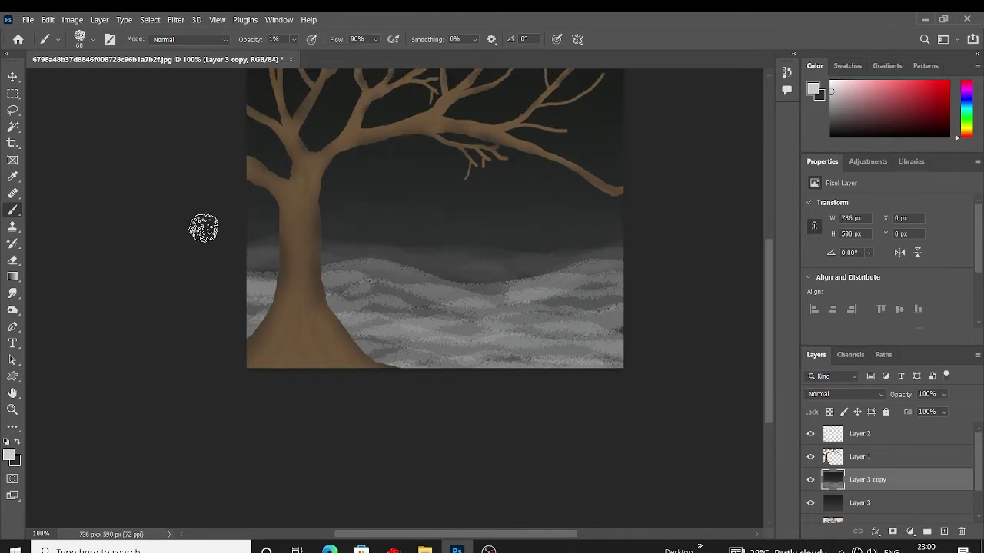
pyautogui.scroll(-3, 565, 220)
pyautogui.scroll(5, 562, 167)
pyautogui.hscroll(3, 562, 167)
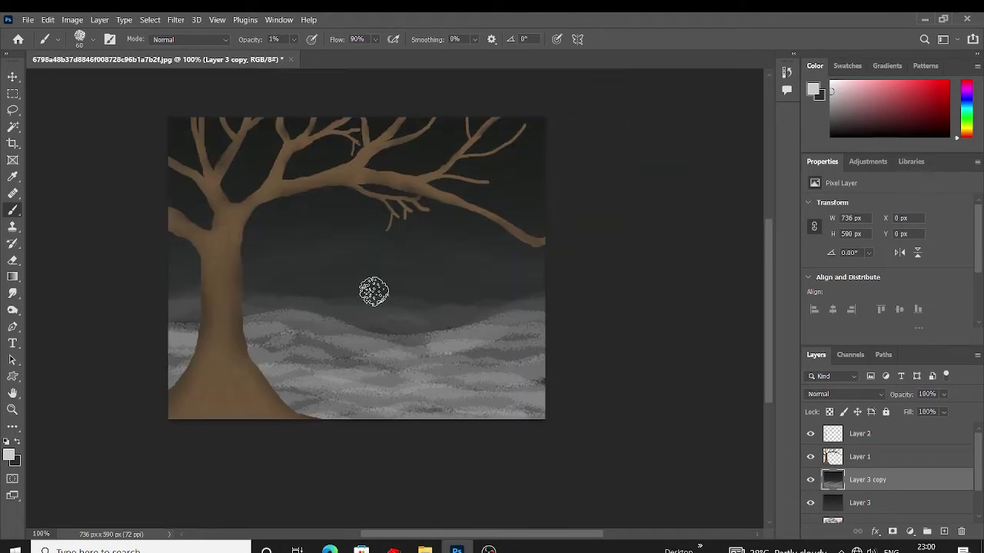
pyautogui.click(13, 77)
pyautogui.click(99, 127)
pyautogui.click(944, 531)
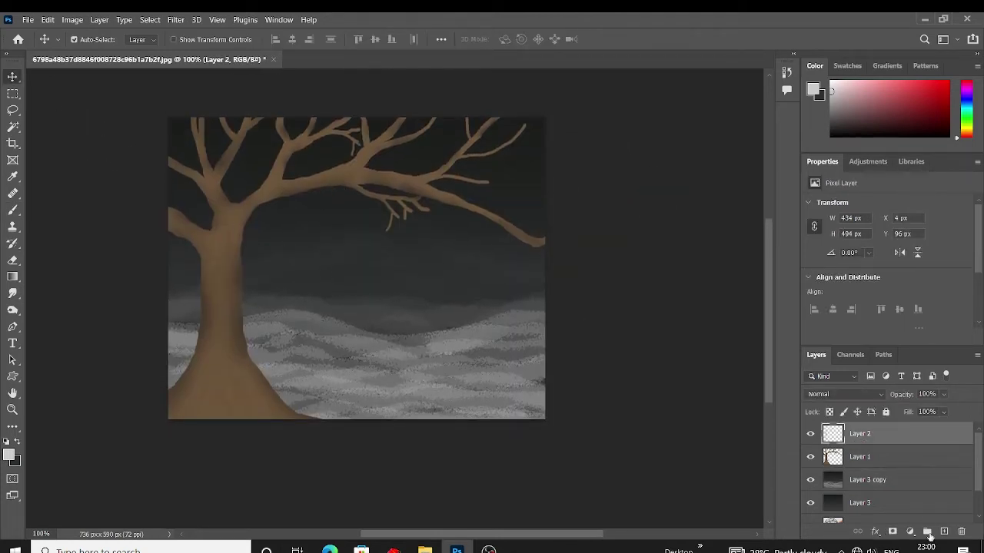
pyautogui.scroll(-2, 845, 477)
# Set Layer 3 fill to 0% to reveal the reference drawing
pyautogui.click(867, 442)
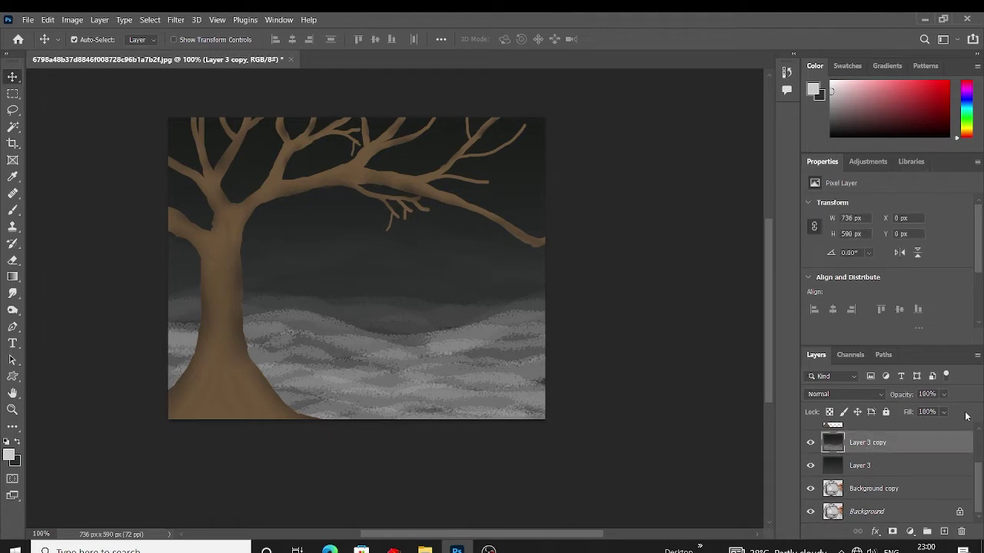
pyautogui.press('Delete')
pyautogui.moveTo(944, 412); pyautogui.dragTo(594, 336)
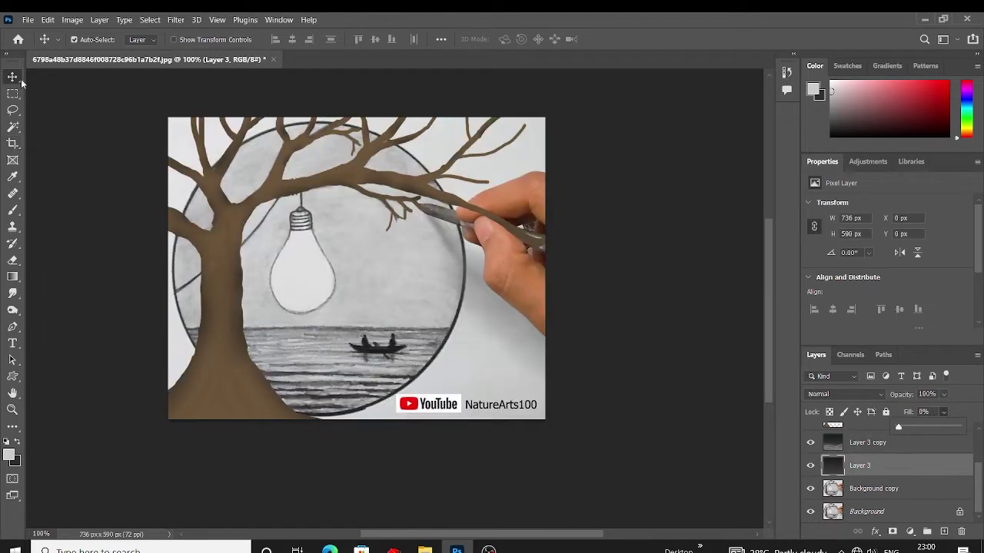
# Trace the bulb's outline with the Pen tool at 200% zoom
pyautogui.rightClick(12, 327)
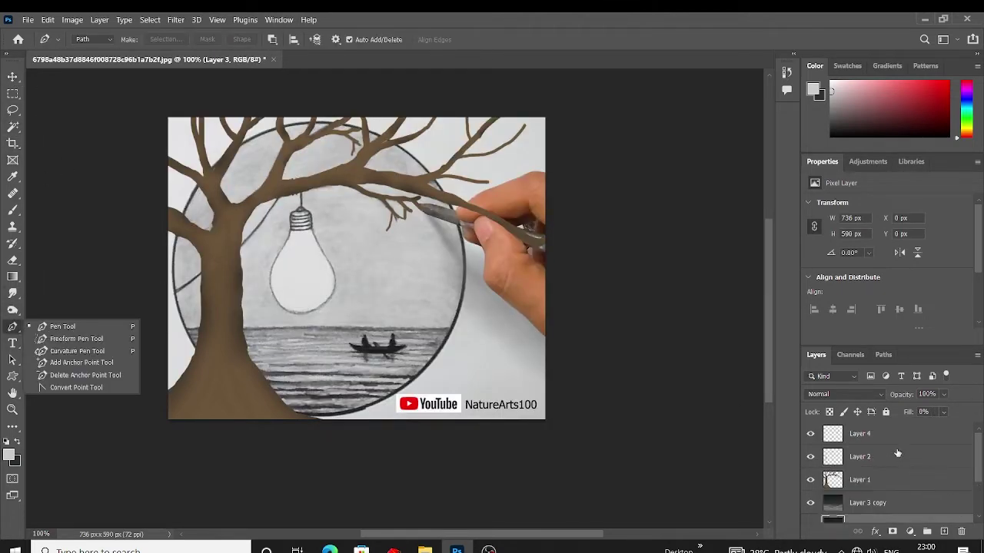
pyautogui.click(115, 327)
pyautogui.hotkey('ctrl', '+')
pyautogui.moveTo(290, 247); pyautogui.dragTo(364, 240)
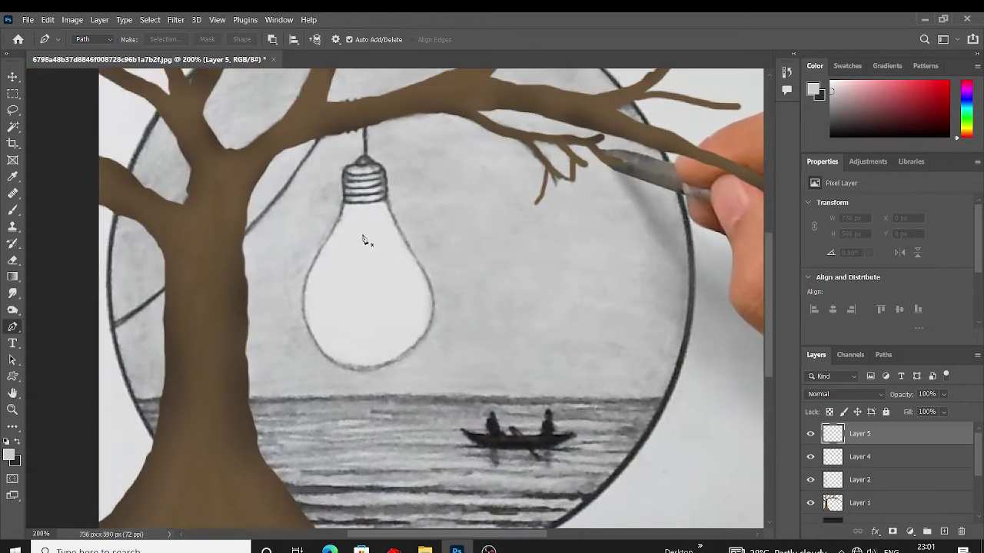
pyautogui.scroll(-2, 309, 248)
pyautogui.moveTo(279, 283); pyautogui.dragTo(280, 283)
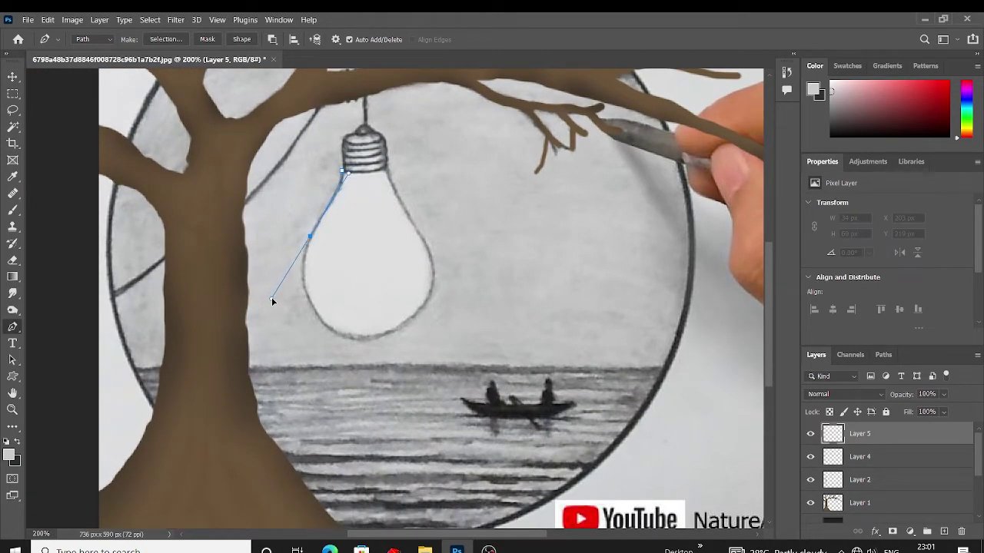
pyautogui.scroll(-2, 271, 298)
pyautogui.scroll(-2, 309, 197)
pyautogui.moveTo(354, 264)
pyautogui.mouseDown()
pyautogui.moveTo(408, 270)
pyautogui.moveTo(442, 296)
pyautogui.moveTo(437, 285)
pyautogui.mouseUp()
# Remove the handles at the bulb path's bottom and right points
pyautogui.click(356, 268)
pyautogui.scroll(1, 432, 239)
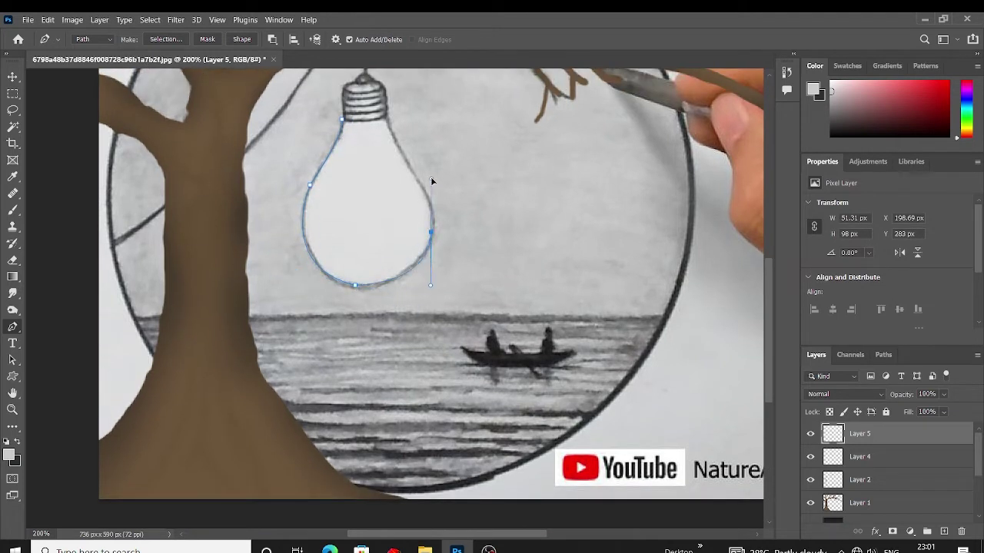
pyautogui.click(430, 228)
pyautogui.scroll(1, 421, 217)
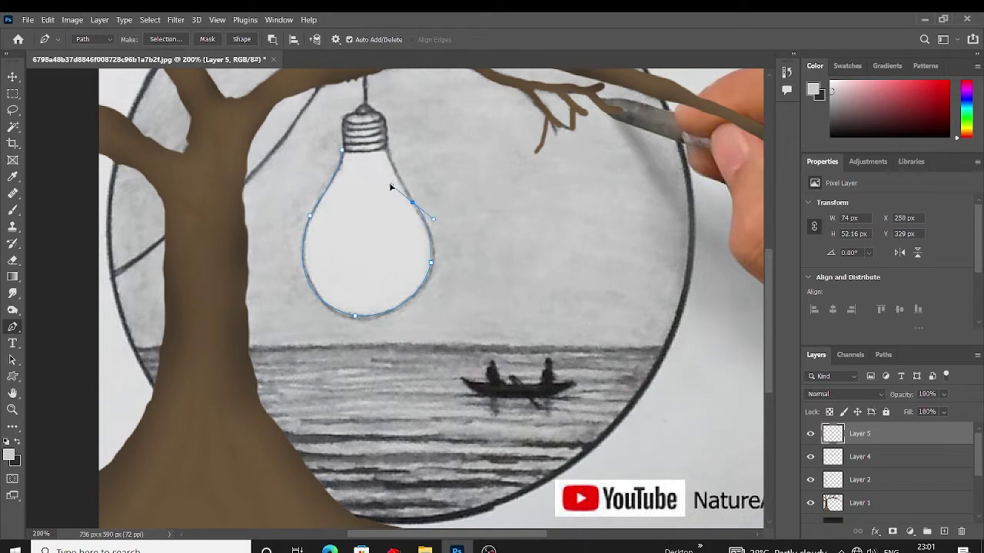
pyautogui.scroll(1, 386, 189)
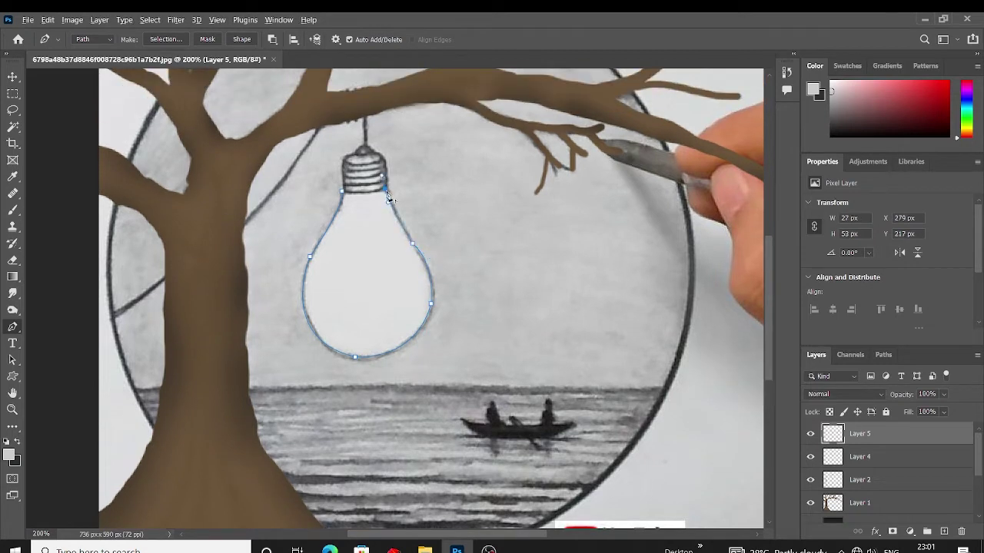
pyautogui.scroll(1, 343, 216)
# Stroke the bulb path with the Brush instead of the Pencil
pyautogui.rightClick(421, 307)
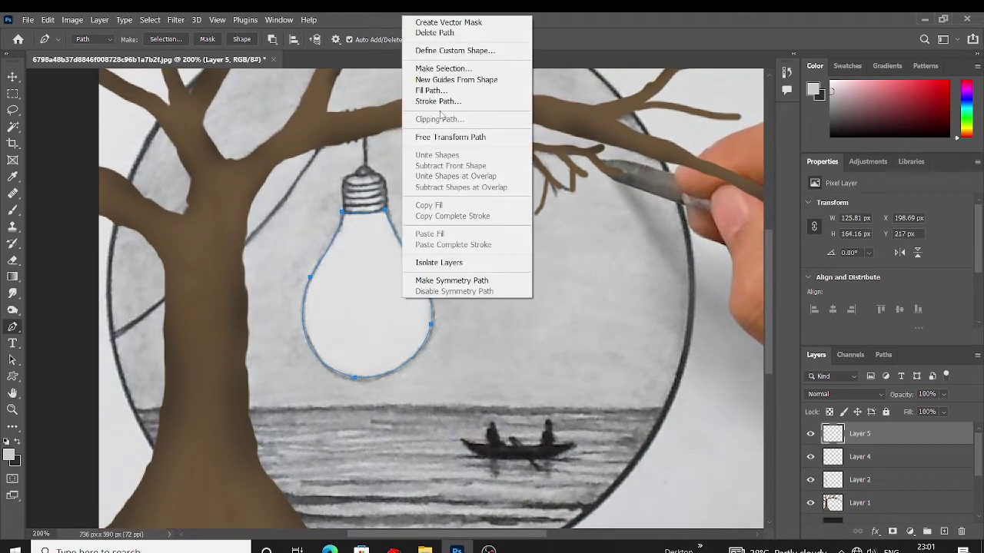
pyautogui.click(442, 97)
pyautogui.click(498, 178)
pyautogui.click(438, 189)
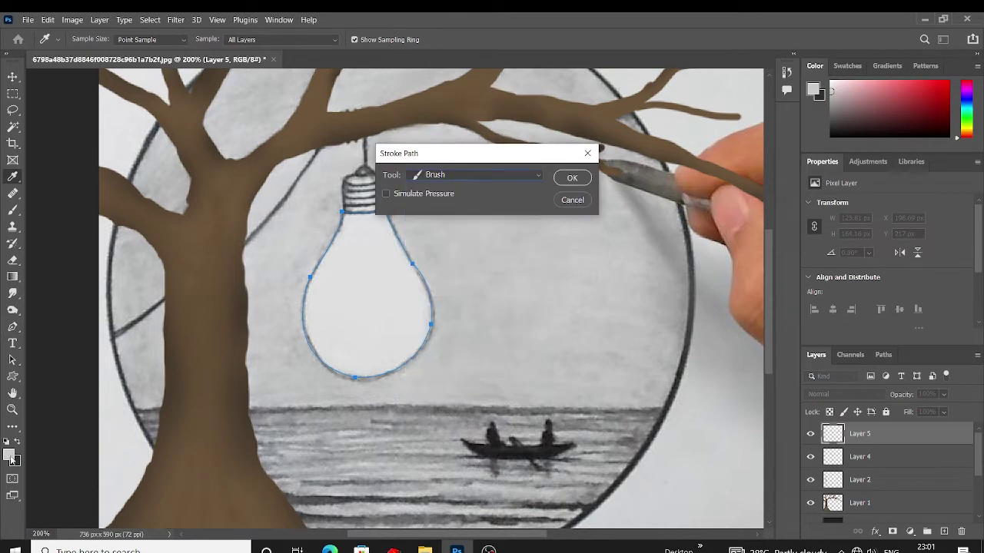
pyautogui.click(572, 177)
# Set a near-black foreground colour and load the bulb path as a selection
pyautogui.click(10, 455)
pyautogui.click(611, 336)
pyautogui.click(894, 180)
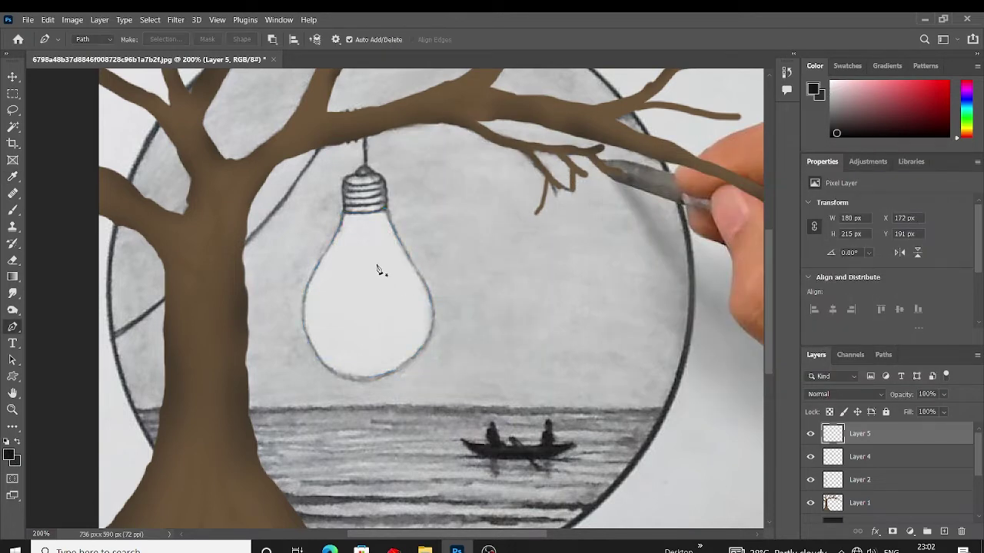
pyautogui.click(899, 435)
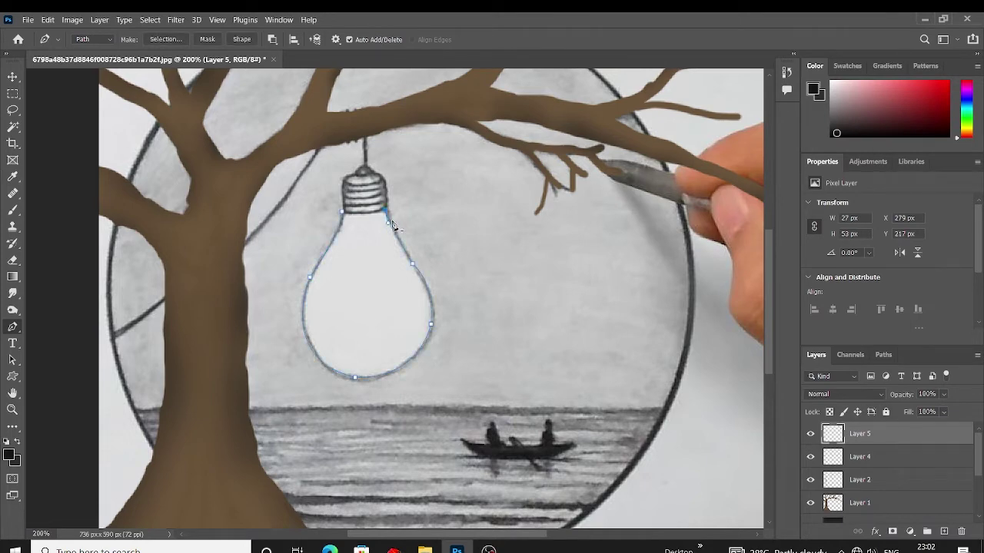
pyautogui.hotkey('ctrl', 'Return')
# Fill the bulb selection with light grey dfdfdf
pyautogui.click(176, 19)
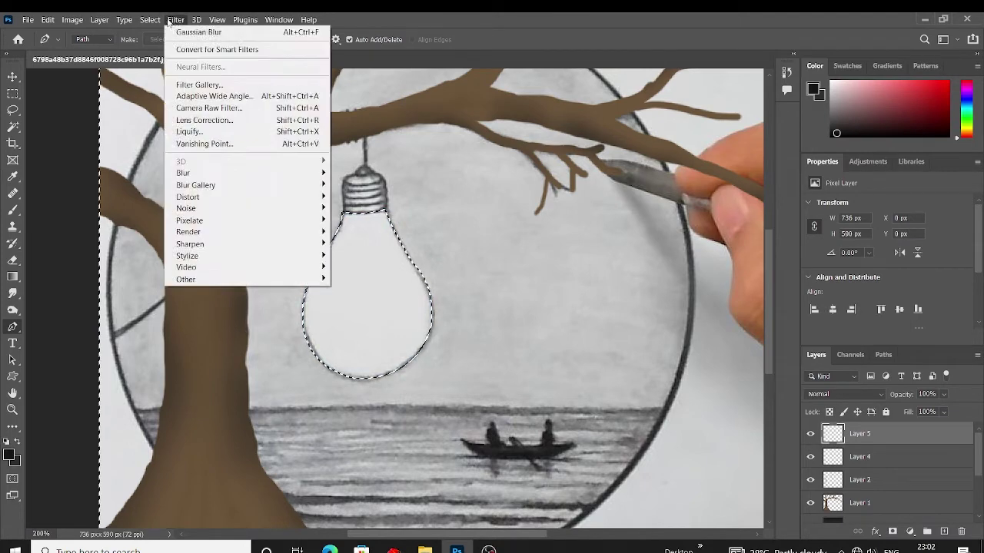
pyautogui.click(322, 173)
pyautogui.scroll(-2, 323, 173)
pyautogui.click(10, 454)
pyautogui.click(369, 292)
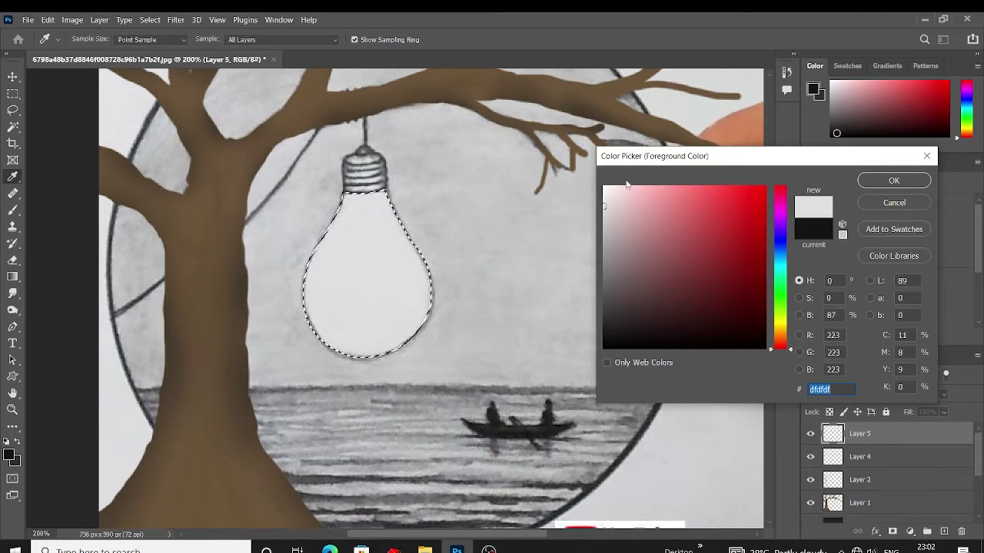
pyautogui.press('Return')
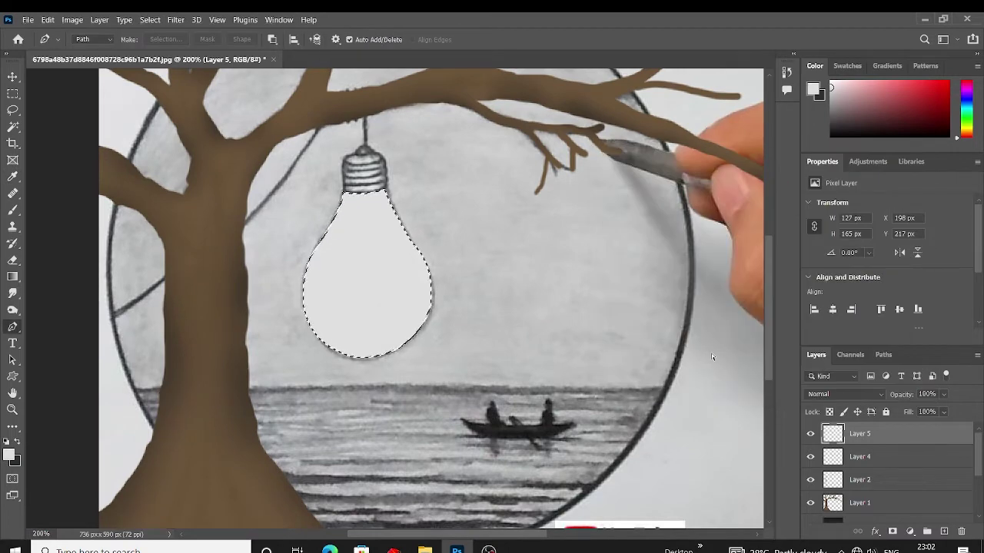
pyautogui.hotkey('ctrl', 'd')
# Add a 1 px inside Stroke effect at 10% opacity to the bulb layer
pyautogui.press('p')
pyautogui.press('v')
pyautogui.scroll(1, 381, 234)
pyautogui.click(876, 530)
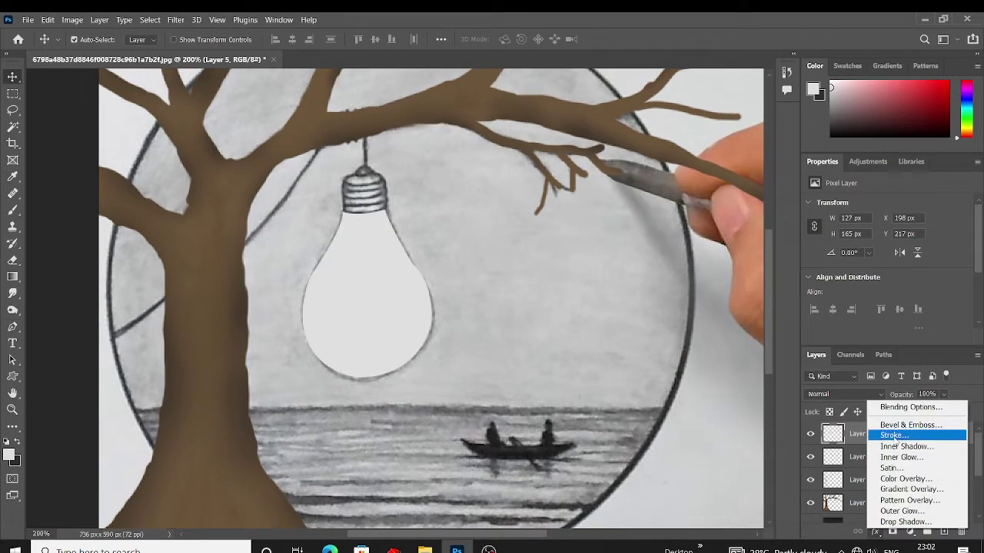
pyautogui.click(845, 432)
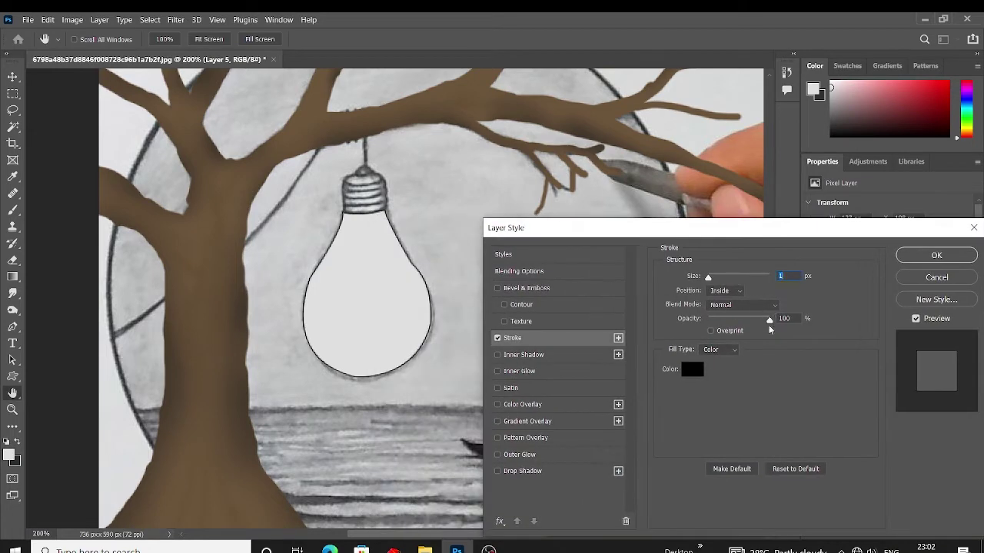
pyautogui.moveTo(770, 320); pyautogui.dragTo(715, 322)
pyautogui.press('Return')
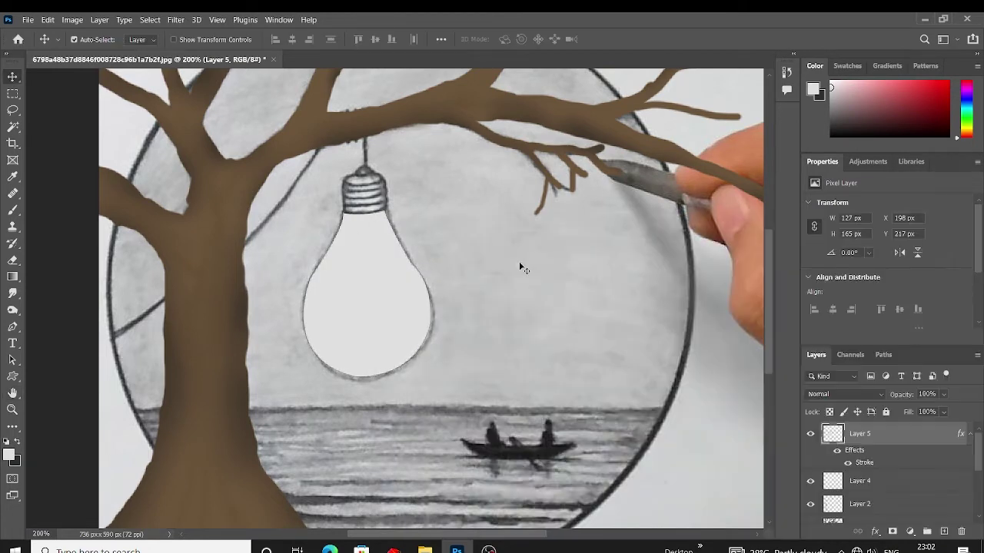
# Switch to the Brush tool and browse its round brush presets
pyautogui.scroll(2, 292, 213)
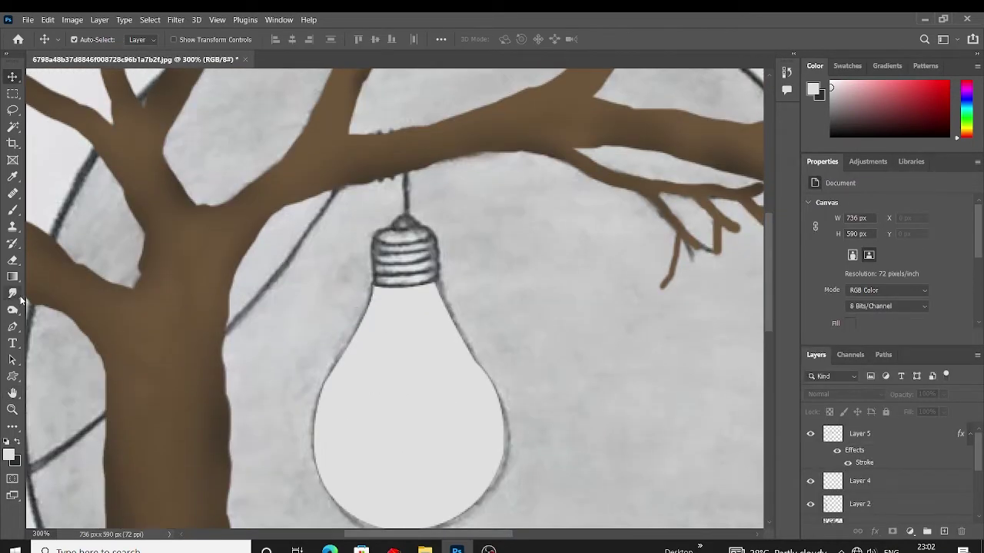
pyautogui.press('b')
pyautogui.click(93, 42)
pyautogui.scroll(2, 277, 209)
# Choose a round brush, add Layer 6 and set the foreground to black
pyautogui.doubleClick(96, 267)
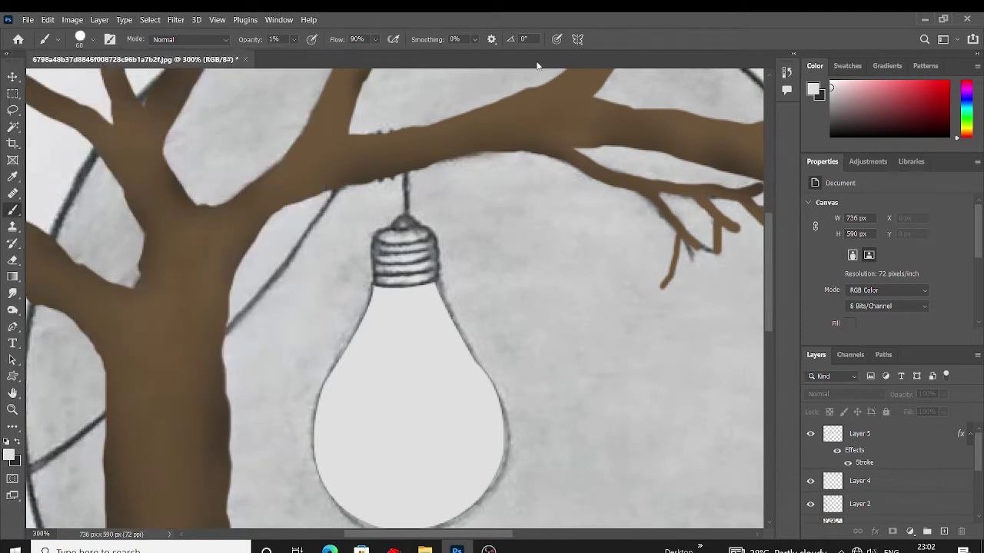
pyautogui.click(943, 531)
pyautogui.scroll(1, 407, 196)
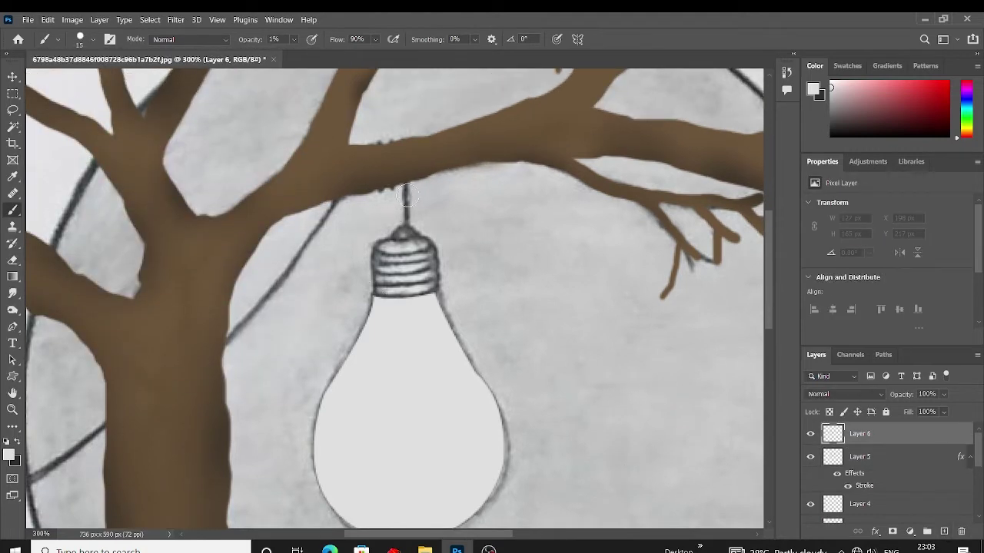
pyautogui.click(10, 454)
pyautogui.click(607, 345)
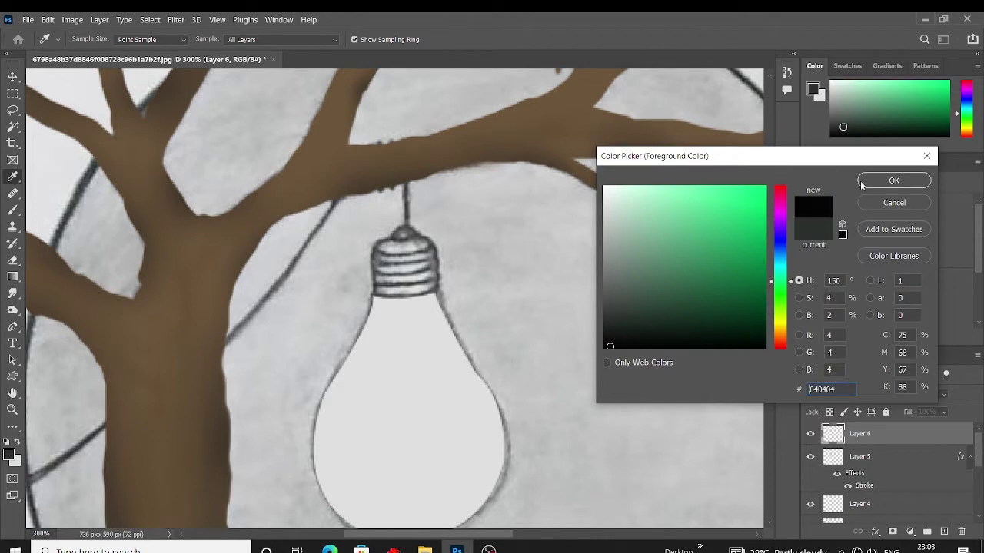
pyautogui.press('Return')
# Paint the cord down to the bulb at 100% brush opacity, undoing a thick stroke
pyautogui.moveTo(406, 207); pyautogui.dragTo(406, 184)
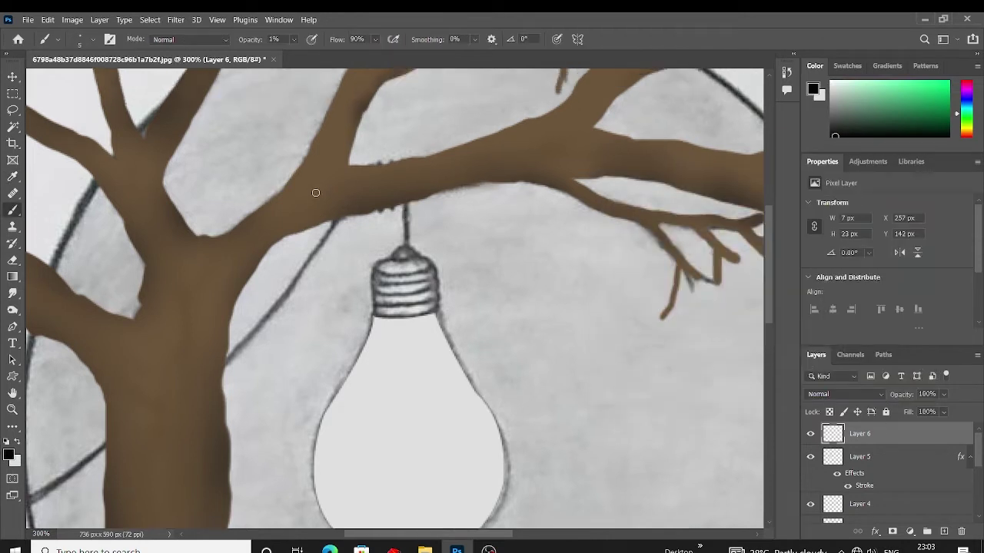
pyautogui.click(409, 223)
pyautogui.scroll(1, 410, 223)
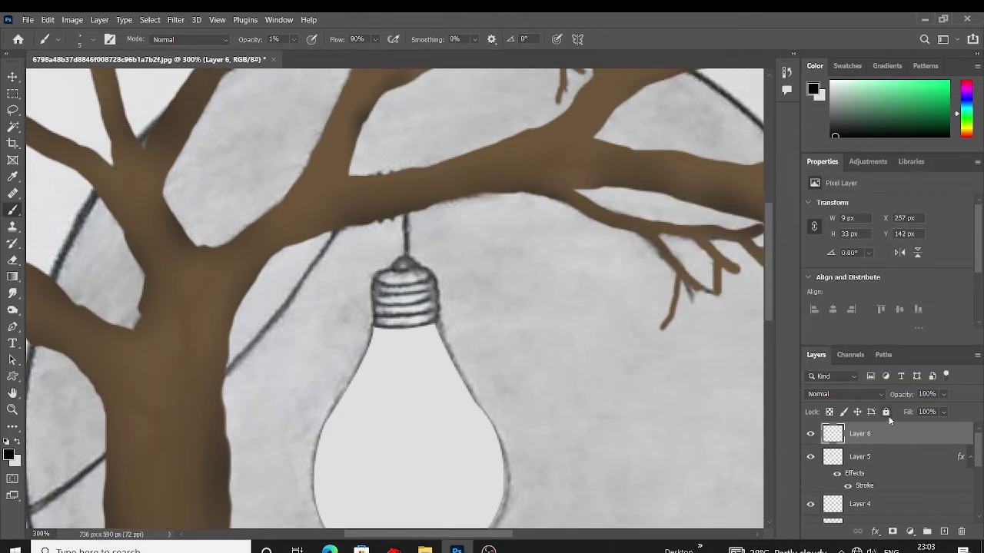
pyautogui.click(292, 39)
pyautogui.moveTo(294, 54); pyautogui.dragTo(361, 54)
pyautogui.scroll(-1, 406, 230)
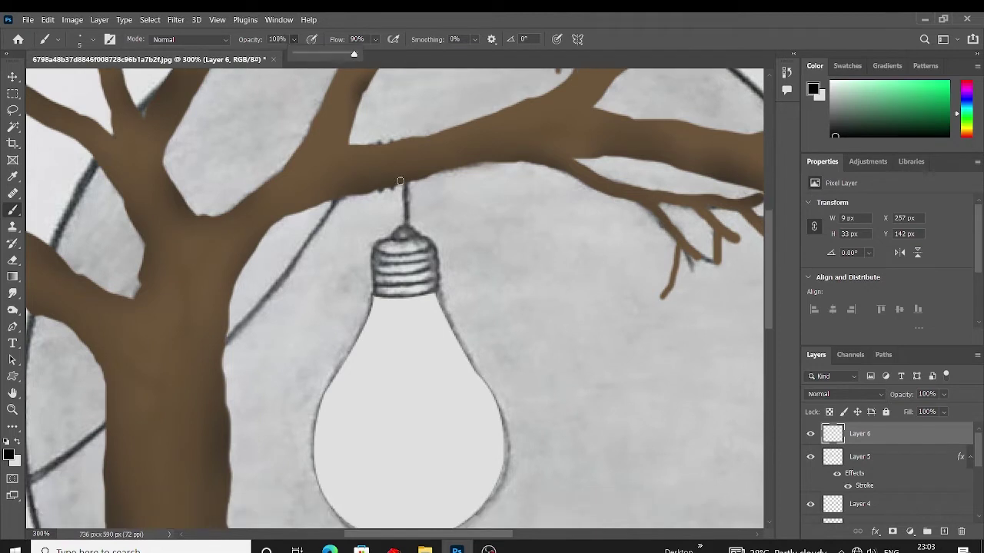
pyautogui.moveTo(405, 182); pyautogui.dragTo(407, 204)
pyautogui.hotkey('ctrl', 'z')
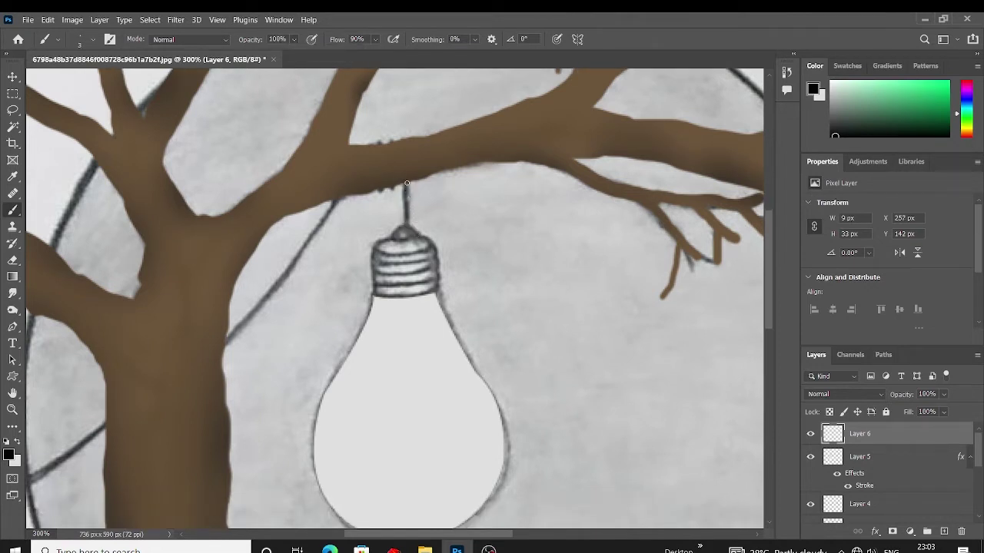
# Ink the cord around the branch and the screw cap lines, undoing stray strokes
pyautogui.scroll(-1, 407, 223)
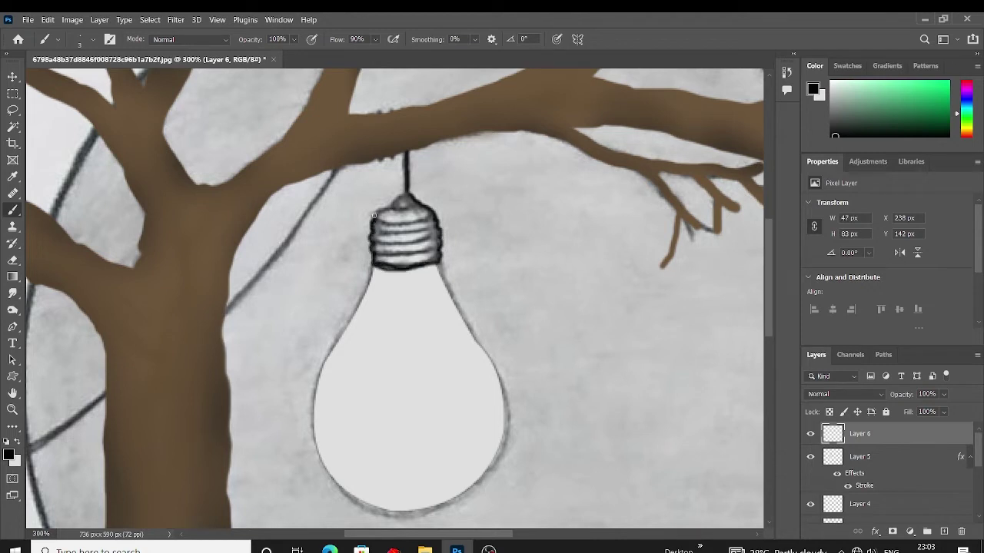
pyautogui.moveTo(392, 199); pyautogui.dragTo(410, 197)
pyautogui.scroll(-1, 369, 203)
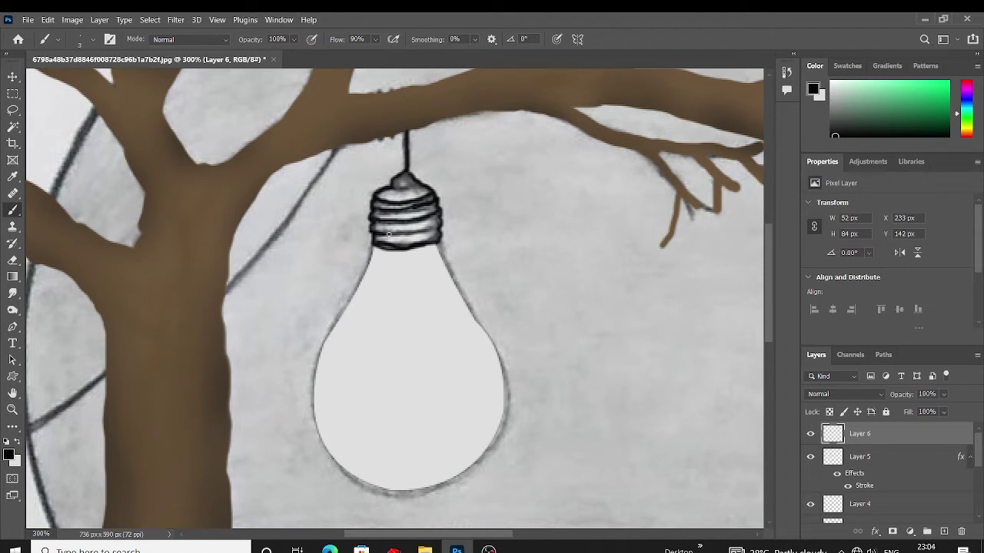
pyautogui.click(433, 242)
pyautogui.scroll(3, 392, 167)
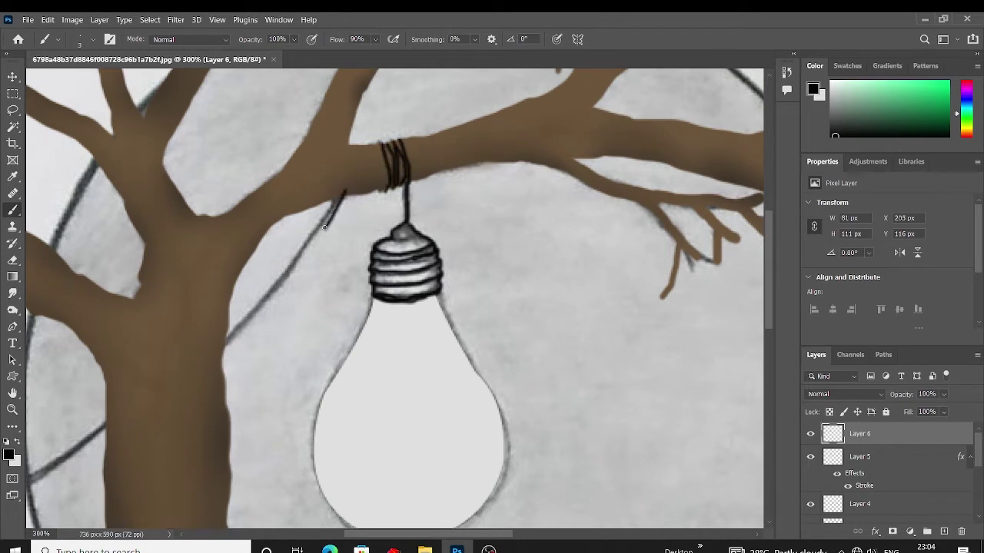
pyautogui.hotkey('ctrl', 'z')
pyautogui.scroll(-2, 324, 227)
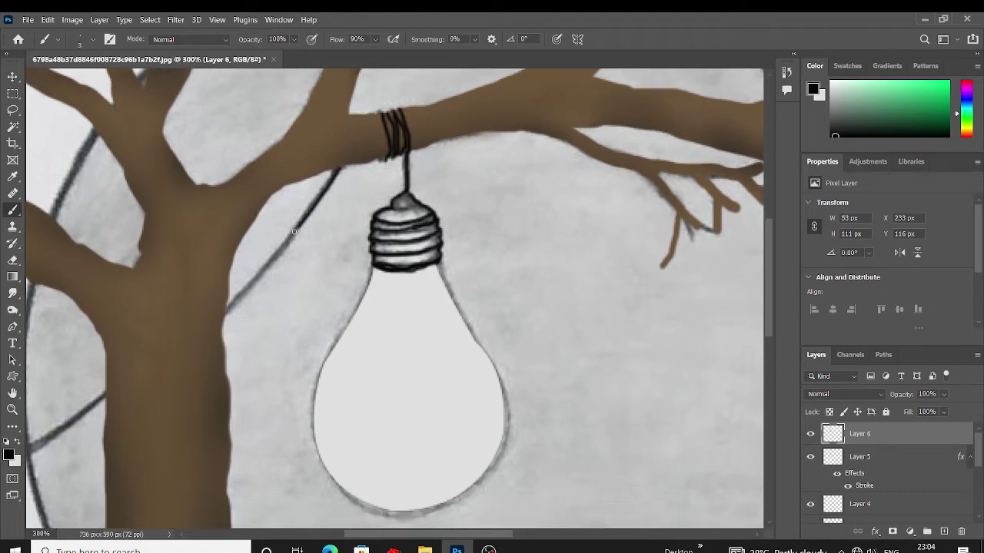
pyautogui.hotkey('ctrl', 'z')
pyautogui.scroll(-2, 248, 307)
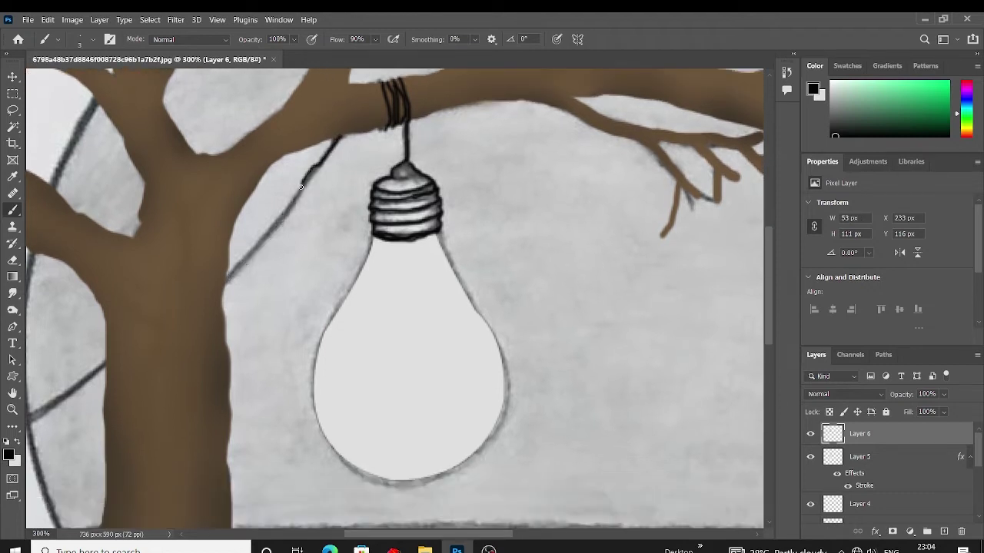
pyautogui.scroll(-3, 270, 224)
pyautogui.moveTo(224, 243); pyautogui.dragTo(181, 242)
pyautogui.hscroll(-3, 286, 226)
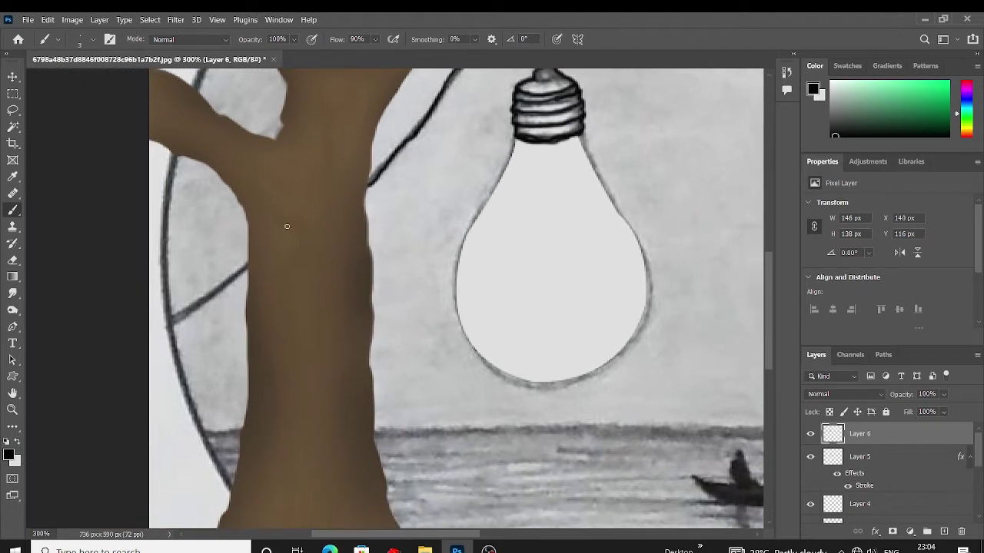
pyautogui.hotkey('ctrl', '-')
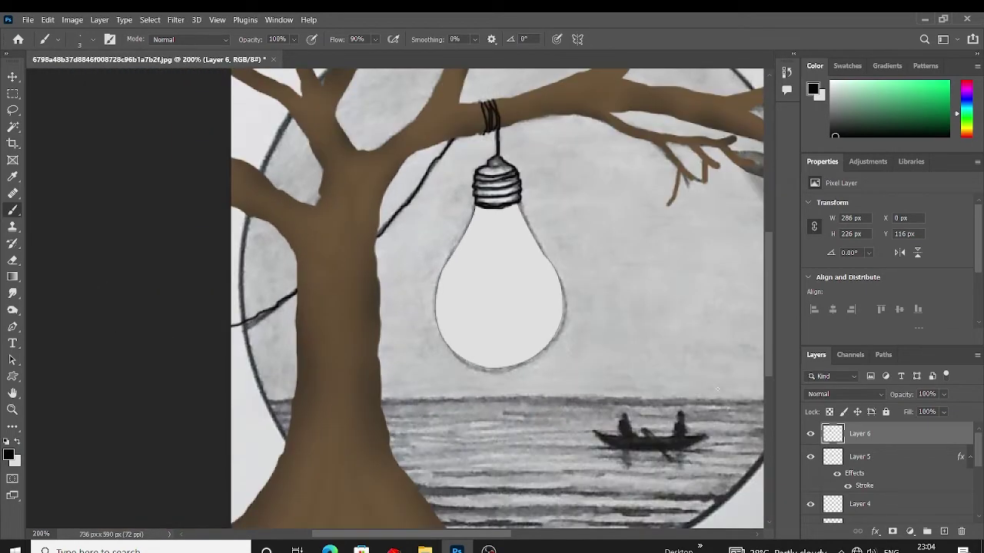
# Add Layer 7 below Layer 6 and brush mid grey over the screw cap
pyautogui.click(944, 531)
pyautogui.moveTo(881, 467); pyautogui.dragTo(881, 469)
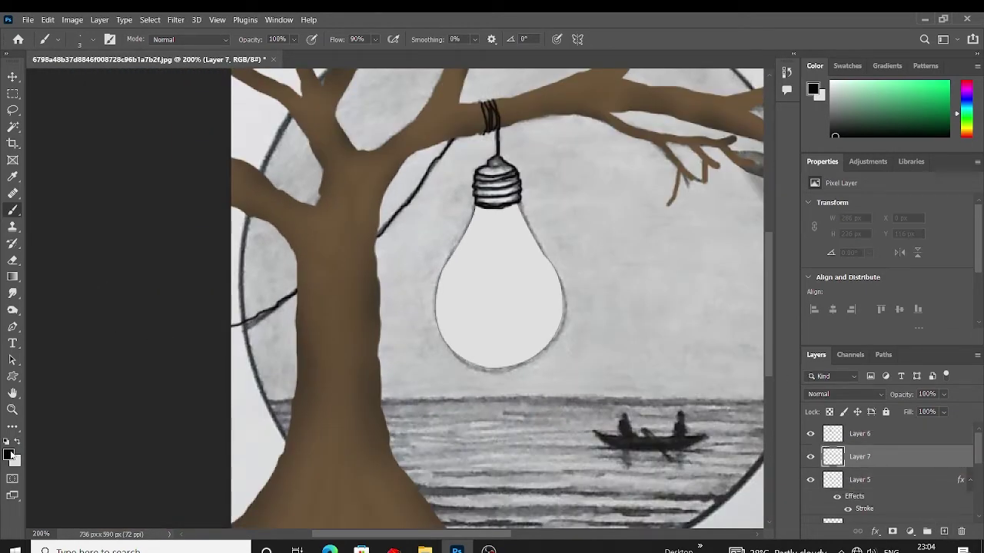
pyautogui.click(9, 454)
pyautogui.click(891, 179)
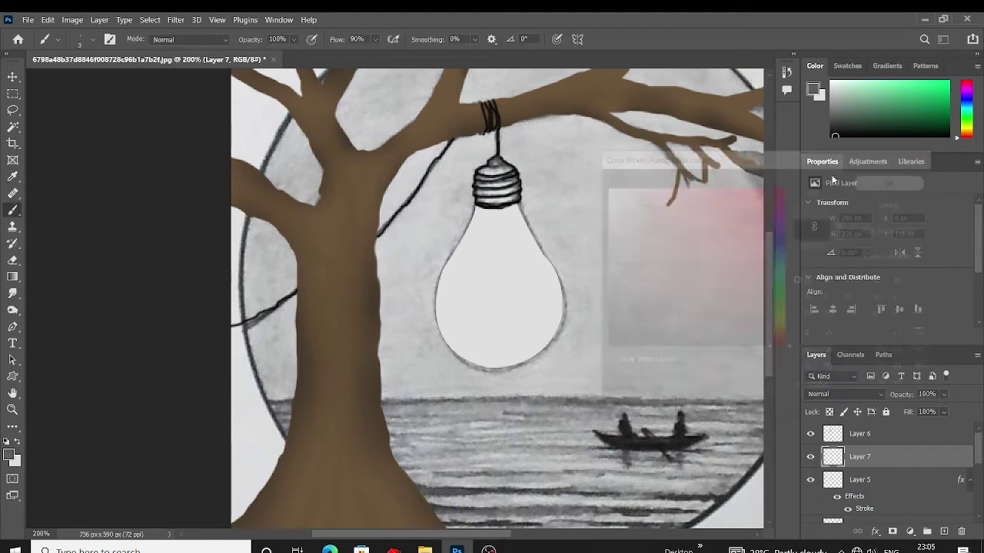
pyautogui.hotkey('ctrl', '+')
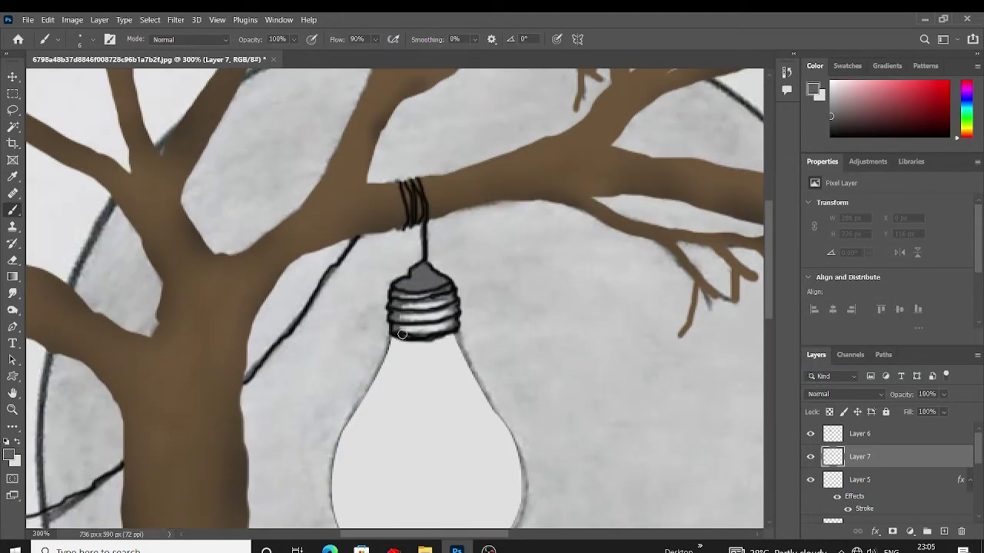
pyautogui.moveTo(415, 290)
pyautogui.mouseDown()
pyautogui.moveTo(408, 327)
pyautogui.moveTo(428, 322)
pyautogui.mouseUp()
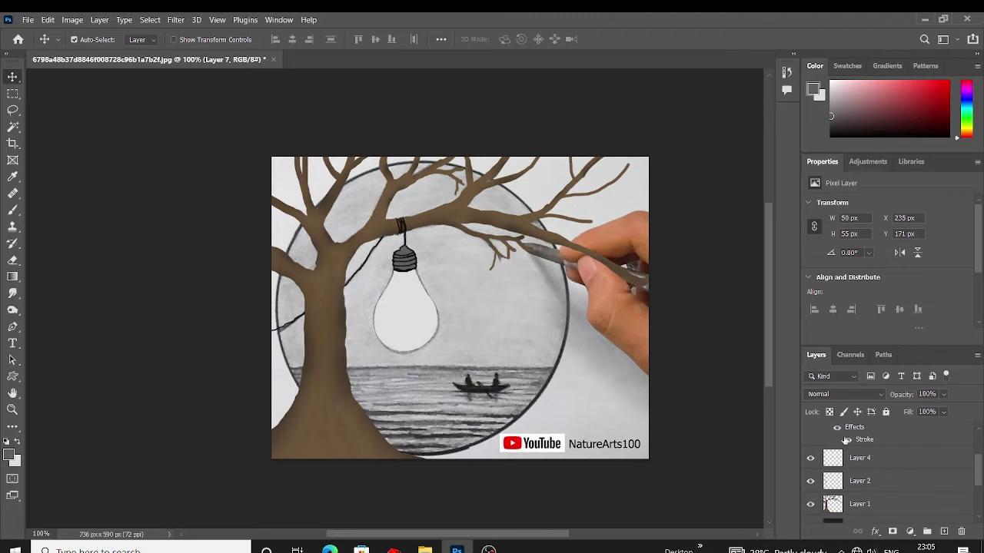
# Make Layer 8 active and set a near-white foreground colour
pyautogui.scroll(3, 847, 440)
pyautogui.click(885, 461)
pyautogui.click(14, 455)
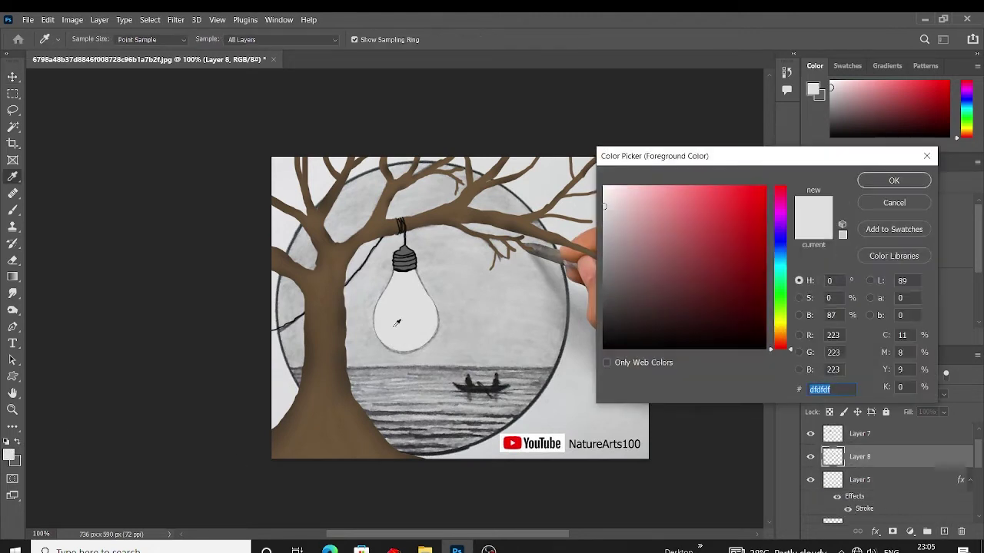
pyautogui.click(615, 199)
pyautogui.click(879, 179)
# Show the dark gradient background and make the grey cloudy sea visible
pyautogui.scroll(-5, 859, 470)
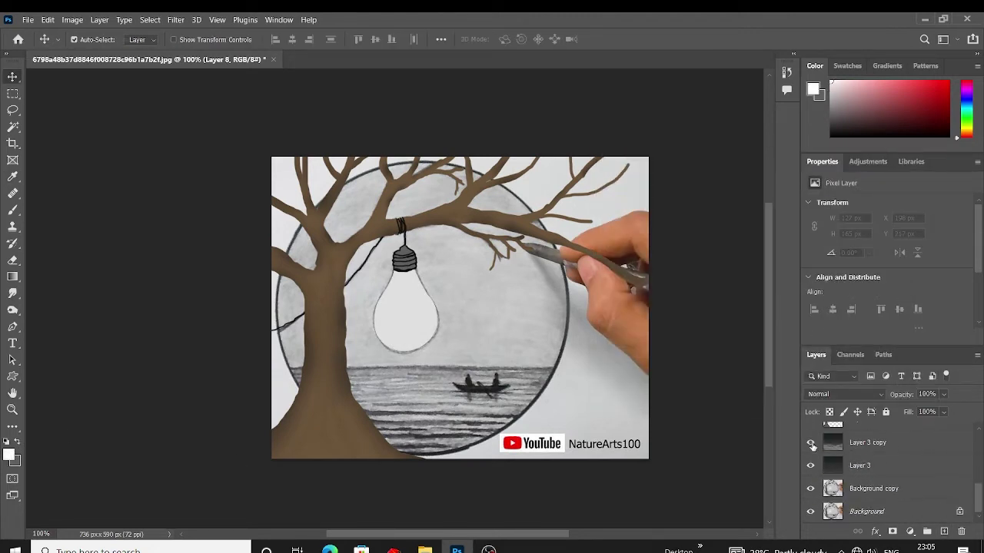
pyautogui.click(812, 446)
pyautogui.scroll(1, 812, 446)
pyautogui.click(906, 465)
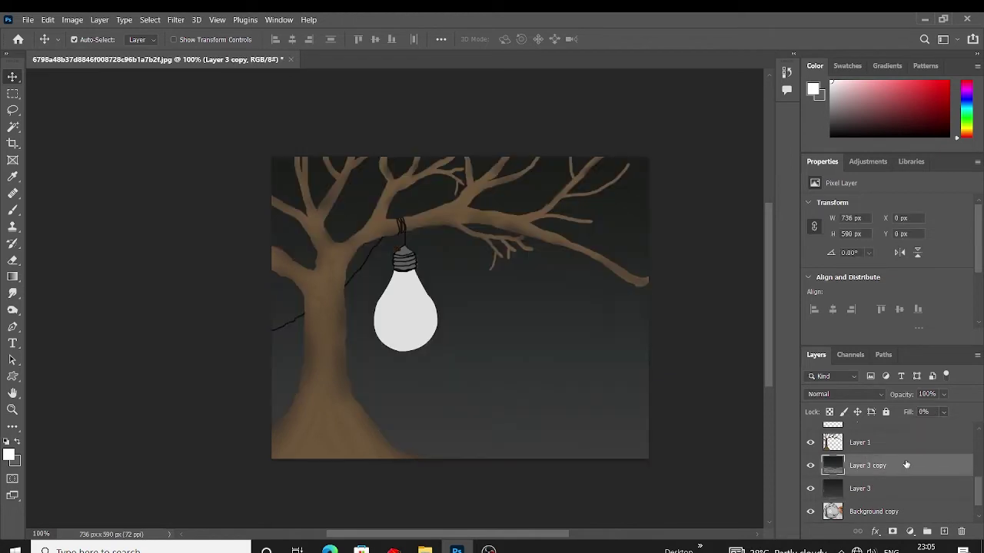
pyautogui.moveTo(915, 431); pyautogui.dragTo(975, 427)
# Try a soft round white dab on the bulb layer, then undo it
pyautogui.click(419, 352)
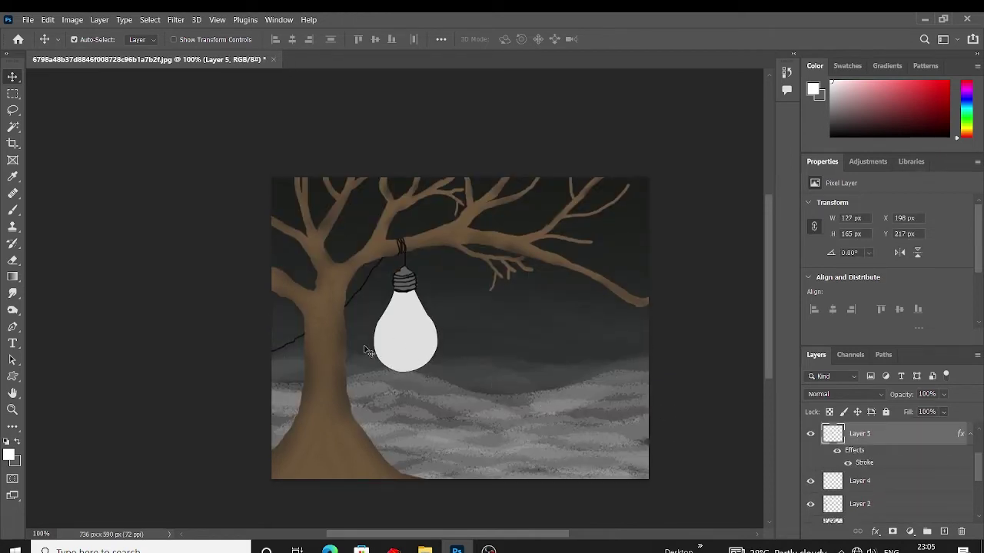
pyautogui.click(13, 209)
pyautogui.click(93, 40)
pyautogui.click(417, 138)
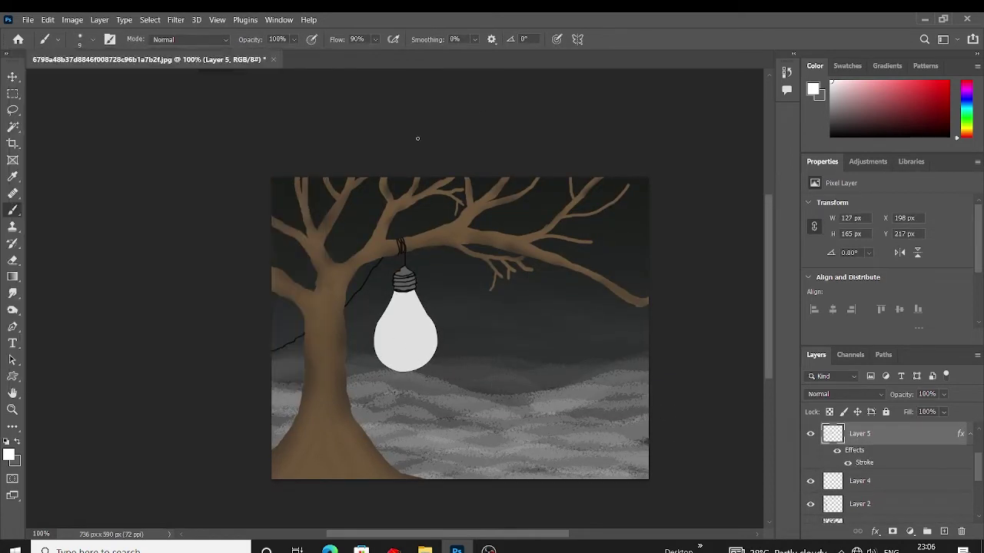
pyautogui.press(']')
pyautogui.press(']')
pyautogui.press(']')
pyautogui.click(406, 341)
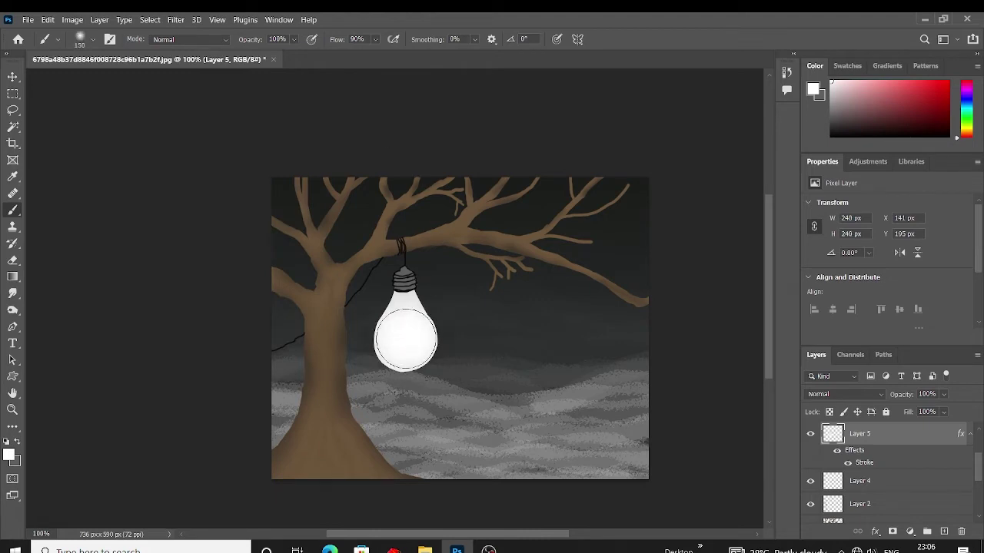
pyautogui.scroll(3, 889, 458)
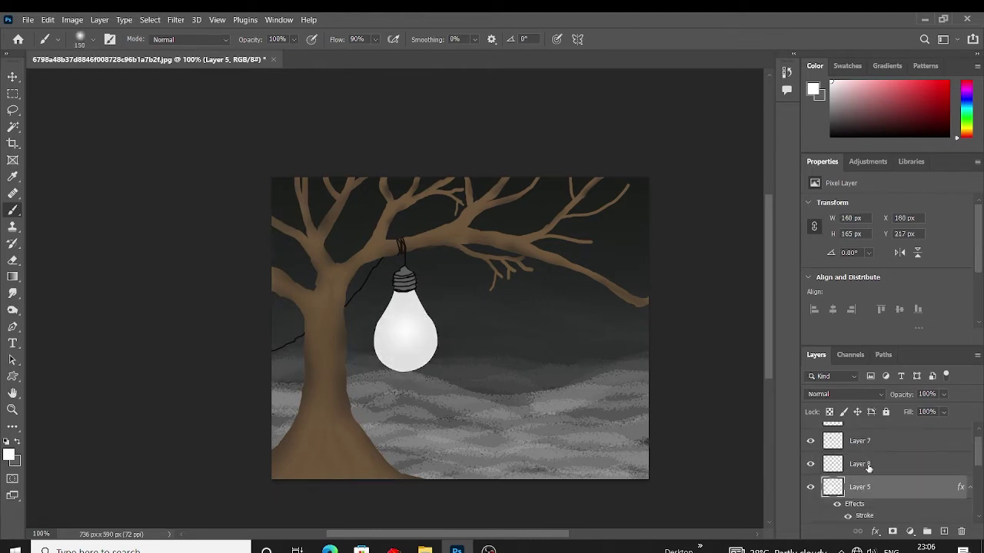
pyautogui.hotkey('ctrl', 'z')
# On a new top layer, dab a soft white glow over the bulb
pyautogui.click(892, 435)
pyautogui.click(944, 531)
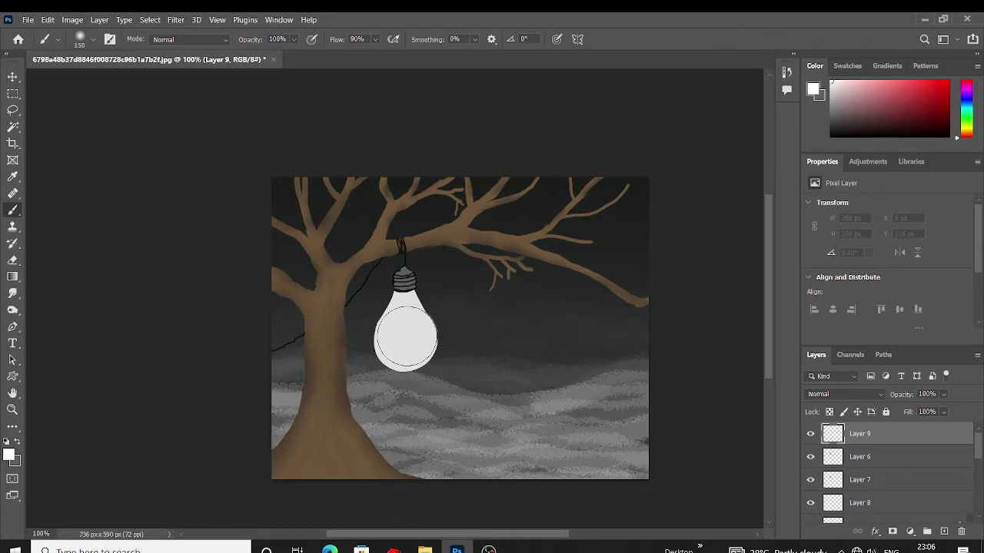
pyautogui.press('[')
pyautogui.click(407, 336)
pyautogui.click(407, 336)
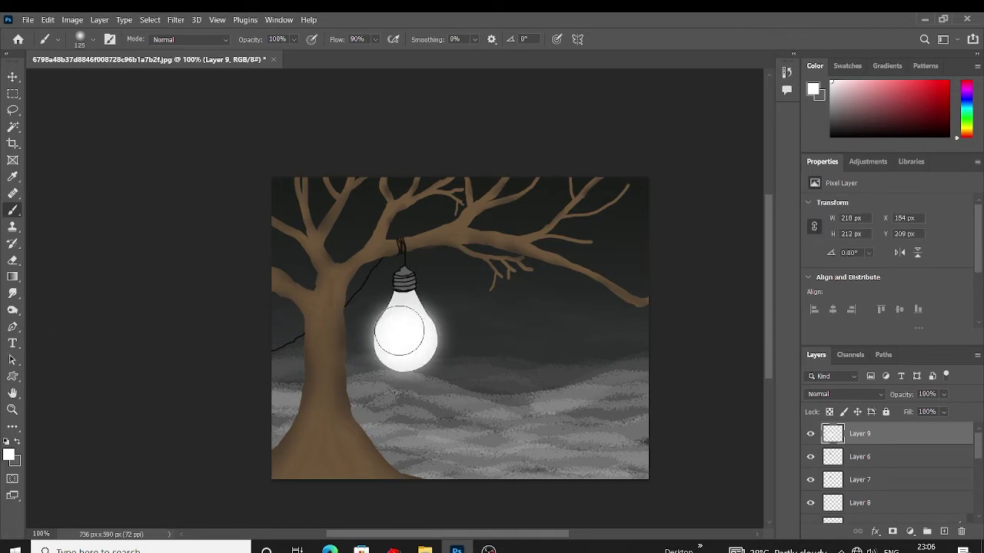
pyautogui.press('[')
pyautogui.press('[')
pyautogui.press('[')
pyautogui.scroll(-1, 406, 324)
pyautogui.press(']')
pyautogui.scroll(-3, 402, 327)
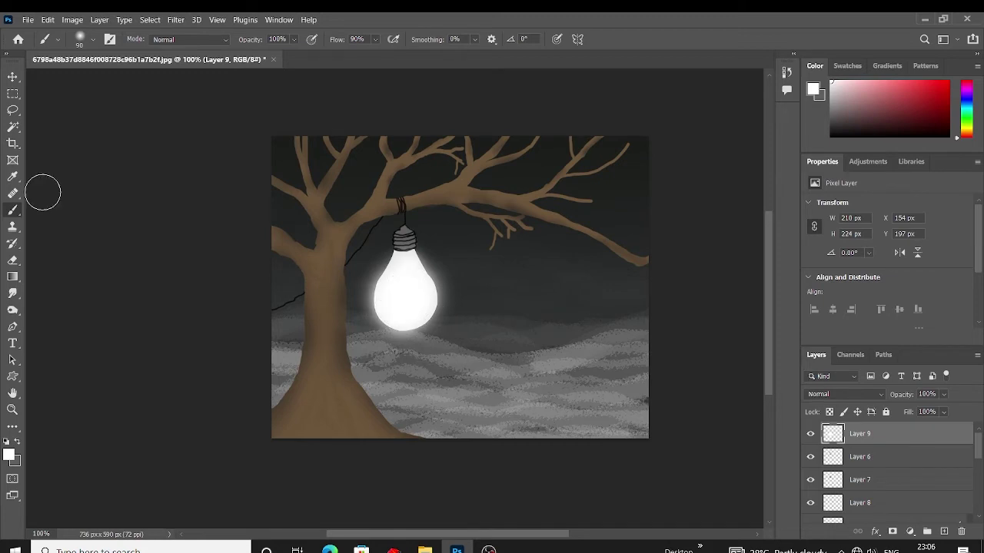
# Choose the sailboat shape in the Custom Shape Tool
pyautogui.press('v')
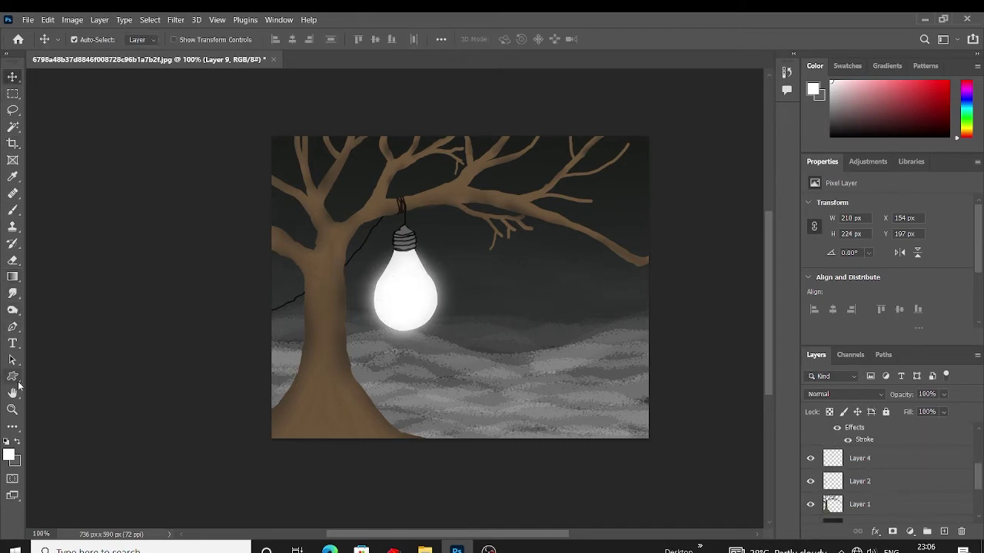
pyautogui.rightClick(13, 376)
pyautogui.click(73, 435)
pyautogui.click(506, 39)
pyautogui.click(291, 149)
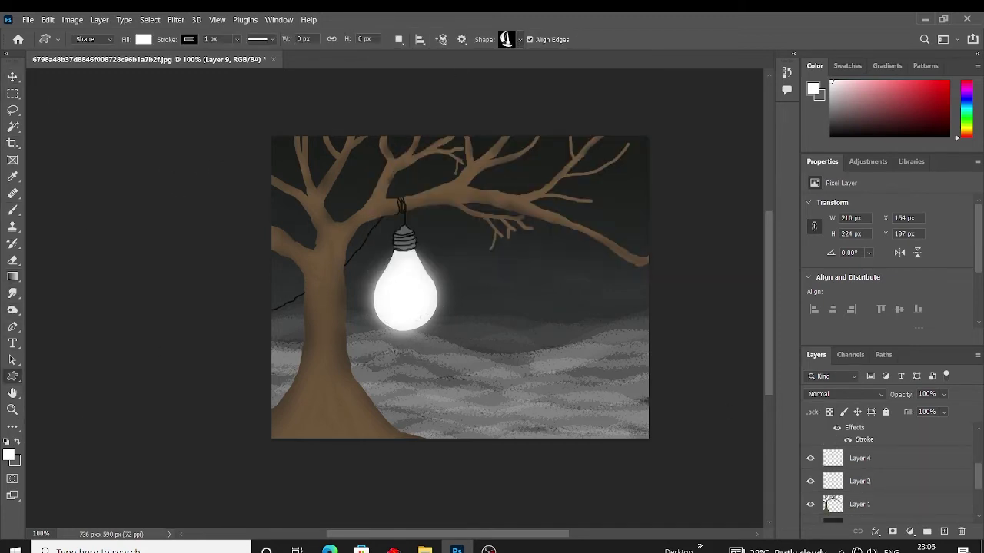
# Draw the sailboat on the sea below the bulb and nudge it into place
pyautogui.hotkey('ctrl', 'shift', 'alt', 'n')
pyautogui.moveTo(440, 339); pyautogui.dragTo(475, 394)
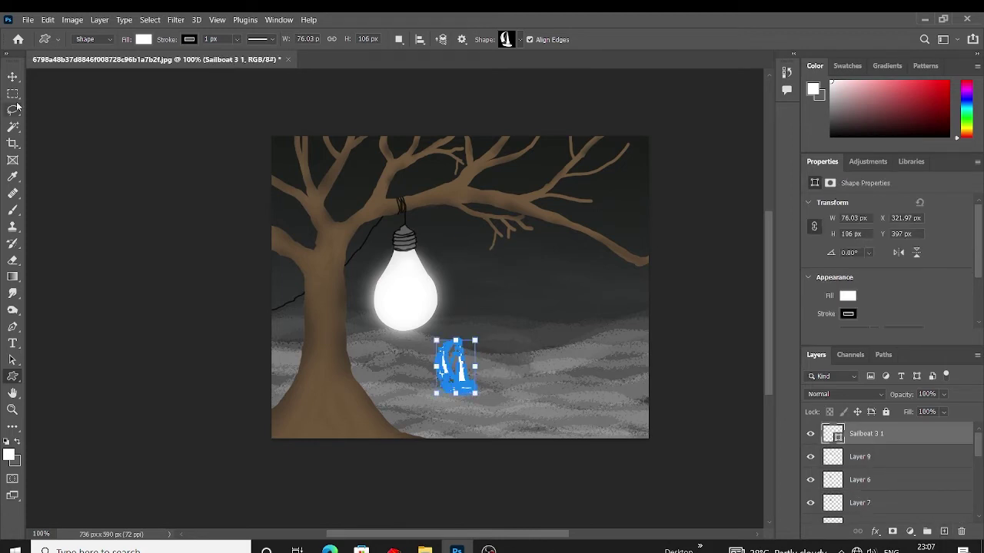
pyautogui.click(12, 76)
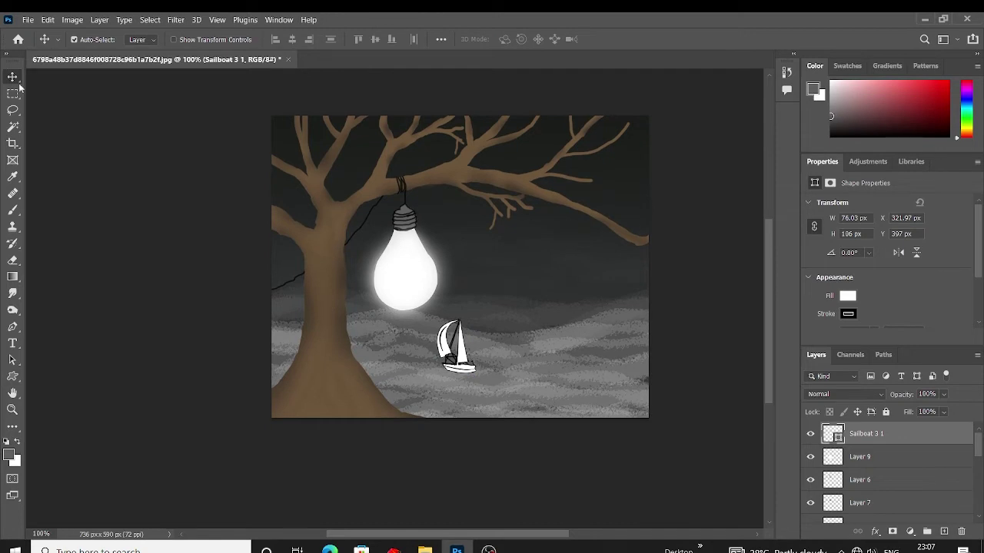
pyautogui.moveTo(466, 358); pyautogui.dragTo(469, 360)
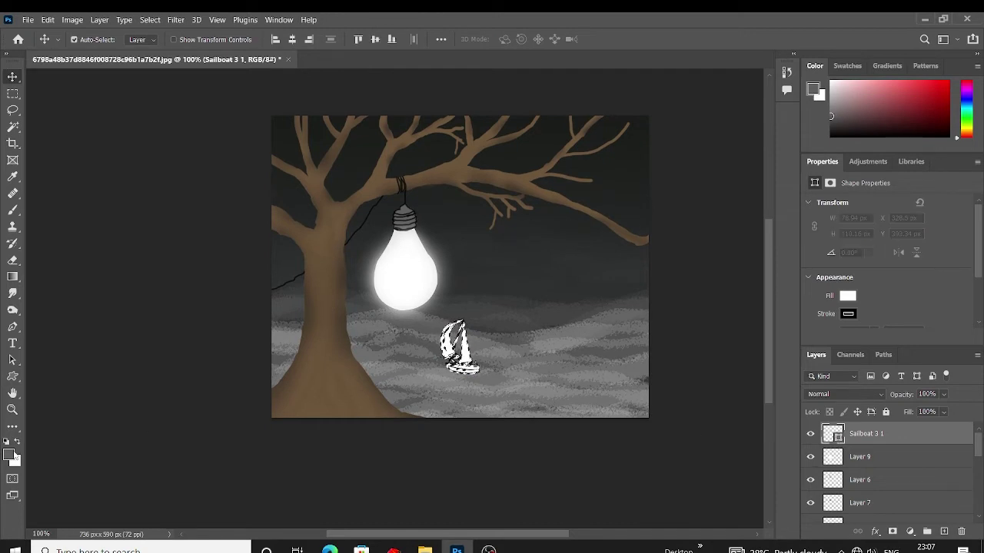
# Rasterize the Sailboat 3 1 layer into an ordinary pixel layer
pyautogui.rightClick(835, 435)
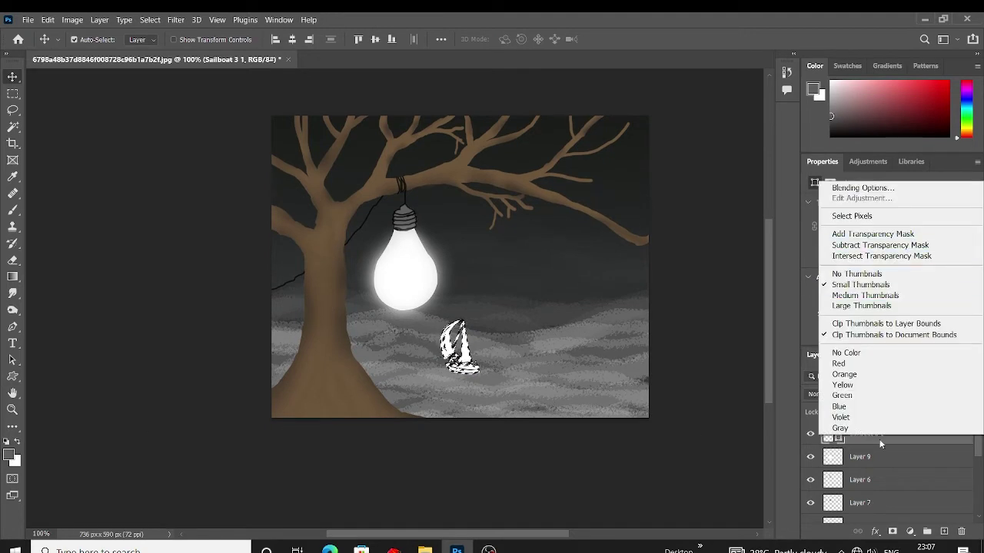
pyautogui.rightClick(872, 434)
pyautogui.click(758, 199)
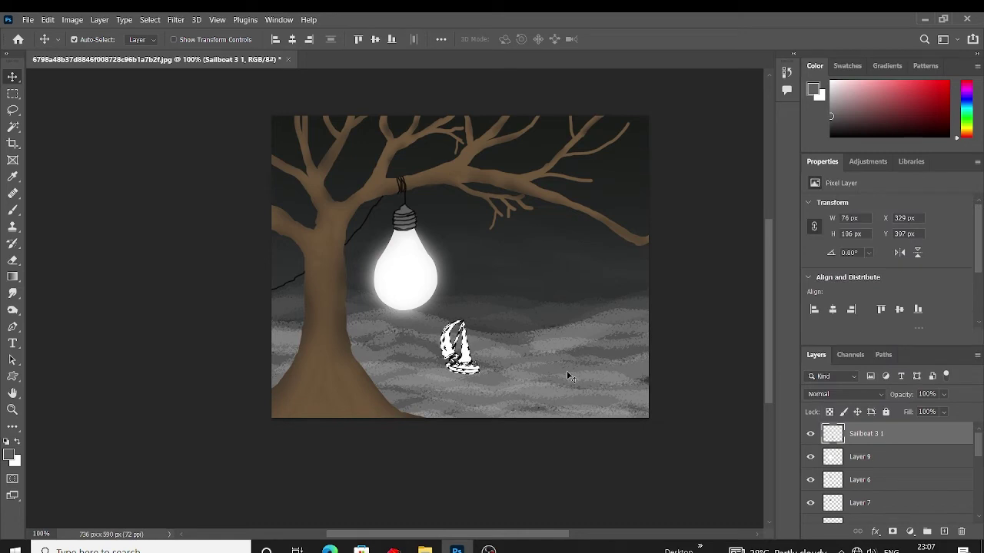
pyautogui.click(10, 456)
pyautogui.press('Escape')
# Load the tree trunk as a selection
pyautogui.press('v')
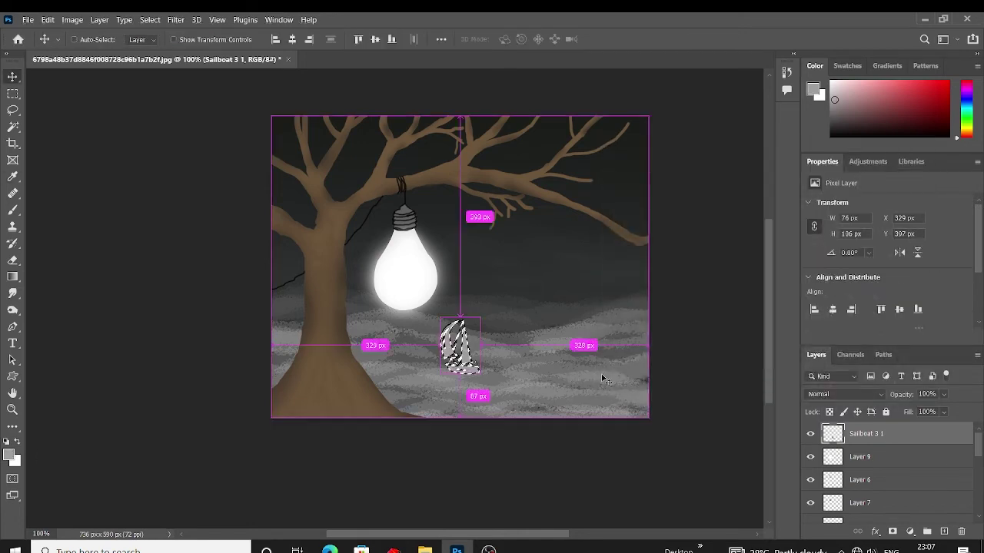
pyautogui.scroll(-1, 494, 376)
pyautogui.scroll(1, 494, 375)
pyautogui.click(319, 269)
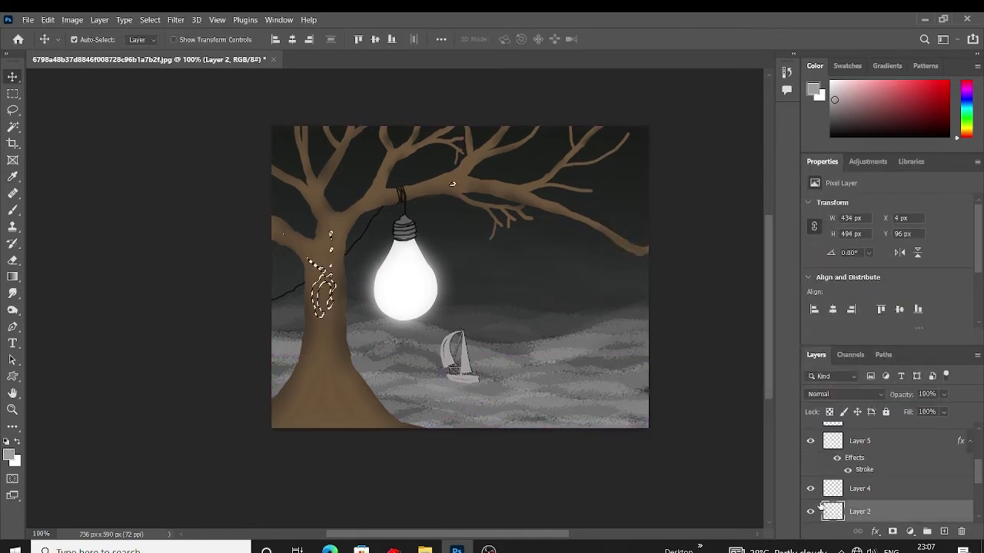
# Load the whole tree layer as a selection
pyautogui.hotkey('ctrl', 'd')
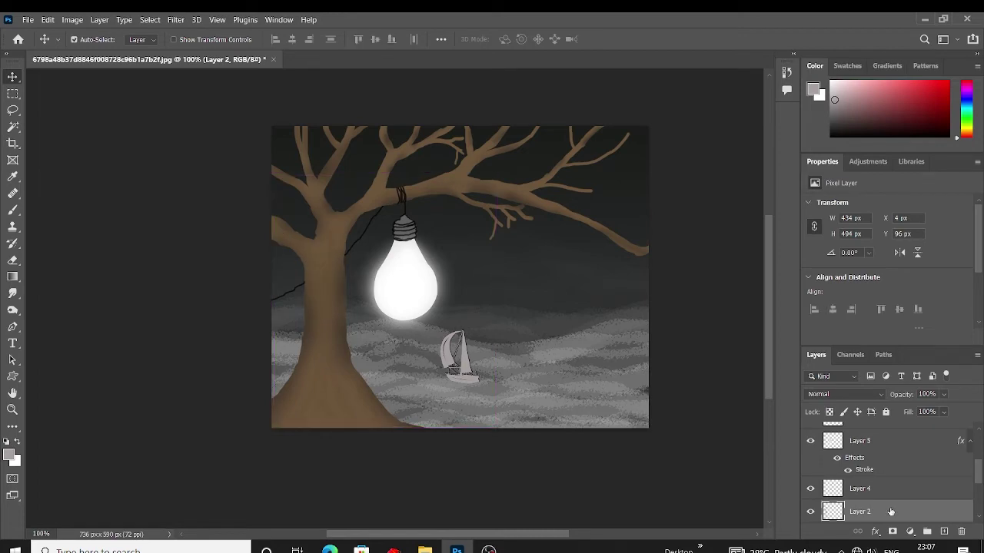
pyautogui.scroll(-2, 891, 477)
pyautogui.click(859, 465)
pyautogui.keyDown('ctrl'); pyautogui.click(833, 466); pyautogui.keyUp('ctrl')
# Dodge the trunk's bulb-facing side, its lower part and the branch right of the cord
pyautogui.rightClick(12, 310)
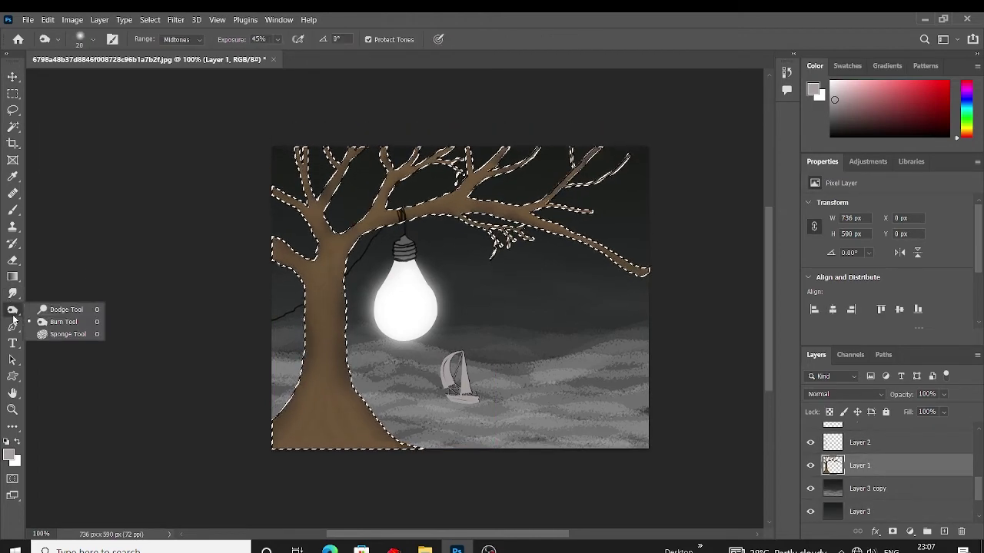
pyautogui.click(63, 321)
pyautogui.moveTo(355, 302); pyautogui.dragTo(330, 286)
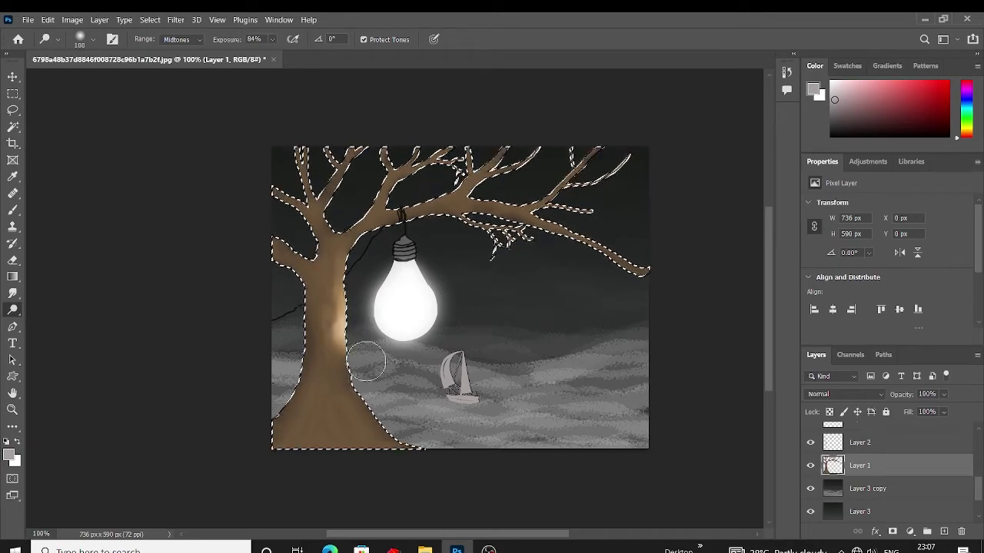
pyautogui.scroll(-1, 391, 396)
pyautogui.moveTo(390, 396); pyautogui.dragTo(322, 369)
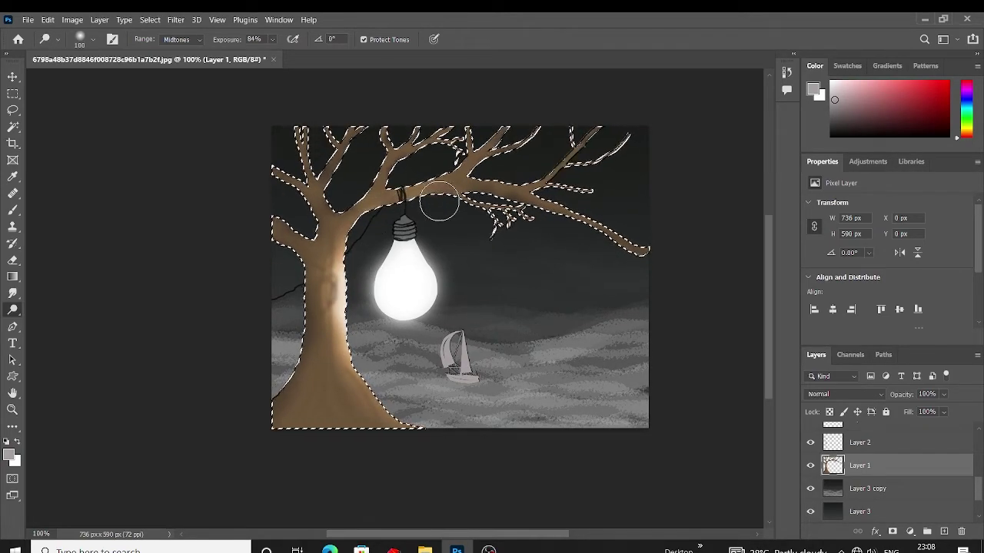
pyautogui.moveTo(407, 206); pyautogui.dragTo(538, 215)
pyautogui.scroll(-1, 390, 341)
# Deselect the tree, make Layer 3 copy active and select the whole canvas
pyautogui.hotkey('ctrl', 'd')
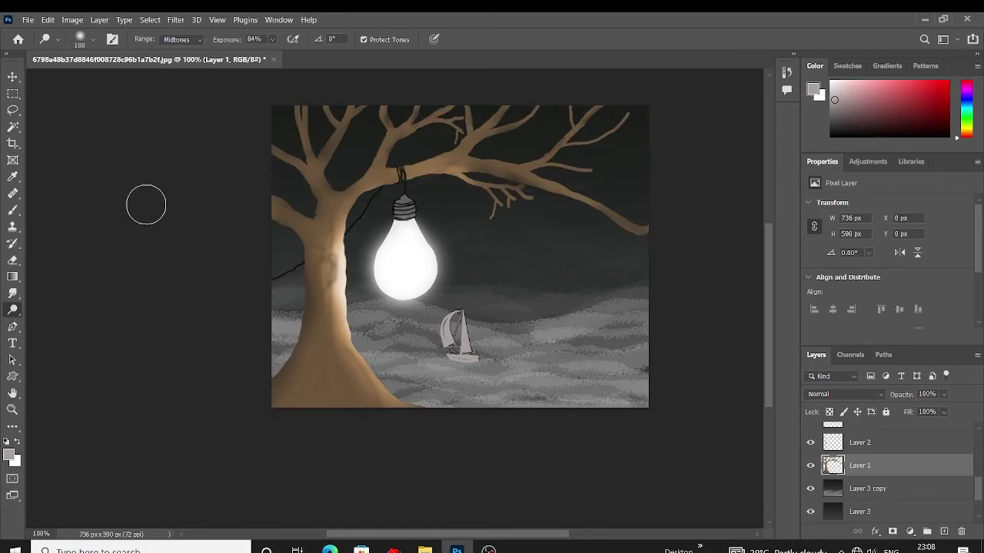
pyautogui.press('v')
pyautogui.click(408, 356)
pyautogui.keyDown('ctrl'); pyautogui.click(831, 490); pyautogui.keyUp('ctrl')
# Paint a soft white 52%-opacity patch on the sea on a new layer, blended as Linear Light
pyautogui.press('b')
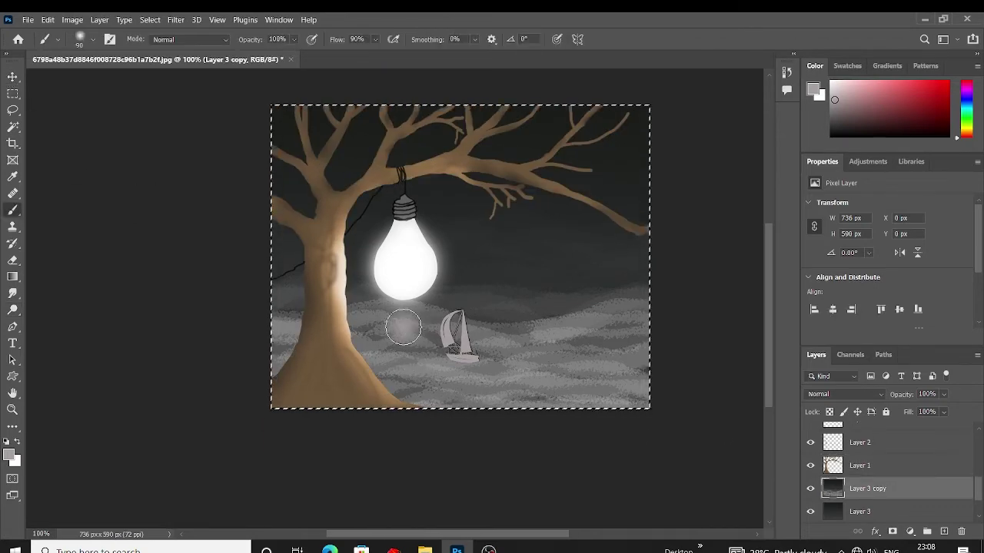
pyautogui.press(']')
pyautogui.press('5')
pyautogui.press('2')
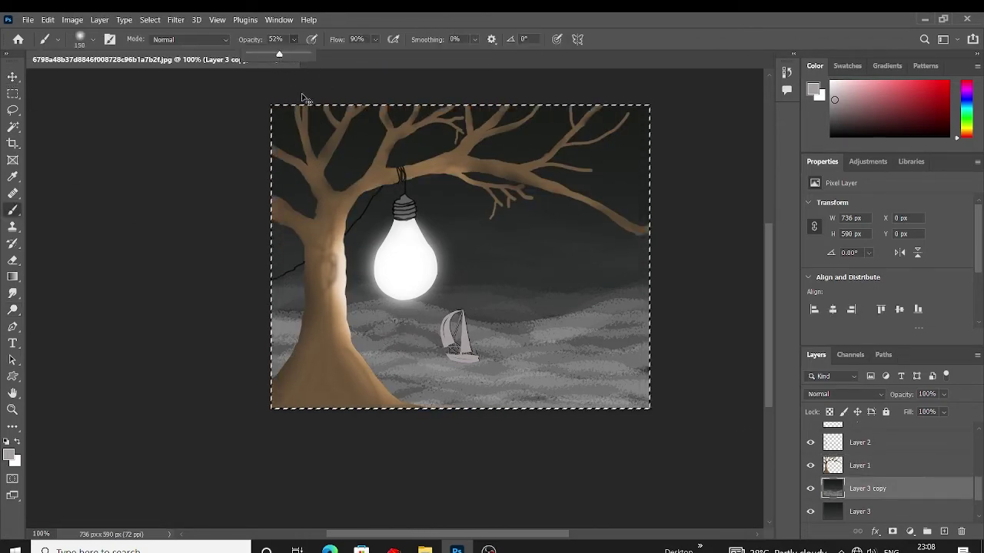
pyautogui.hotkey('ctrl', 'd')
pyautogui.click(945, 531)
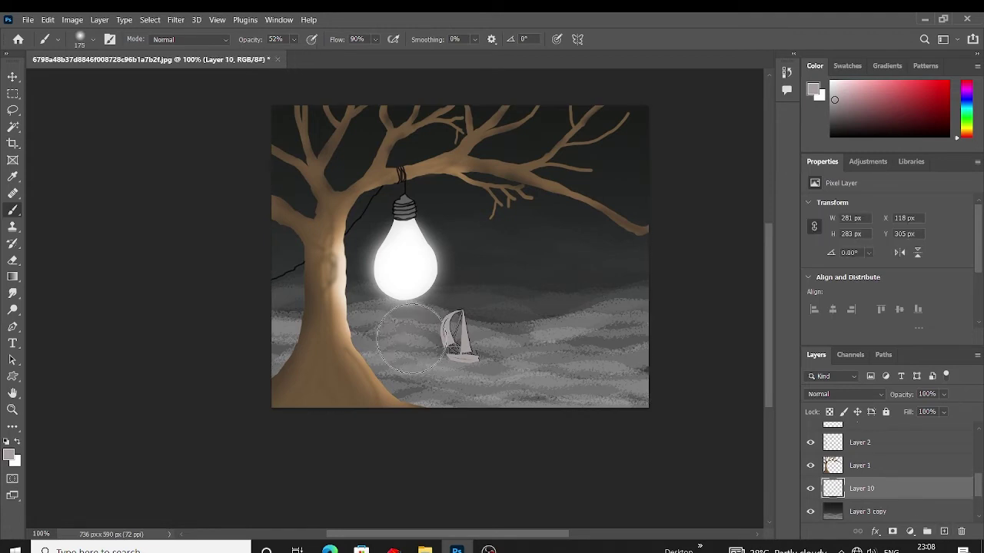
pyautogui.moveTo(398, 338); pyautogui.dragTo(538, 339)
pyautogui.click(843, 394)
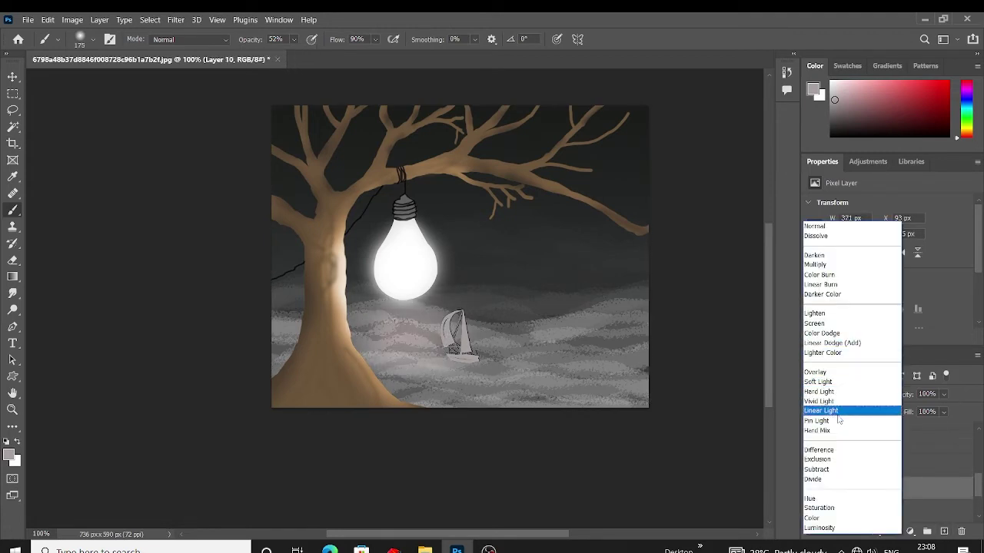
pyautogui.click(839, 411)
# Dodge the Sailboat 3 1 boat to bright white using its layer selection
pyautogui.press('v')
pyautogui.scroll(-1, 412, 325)
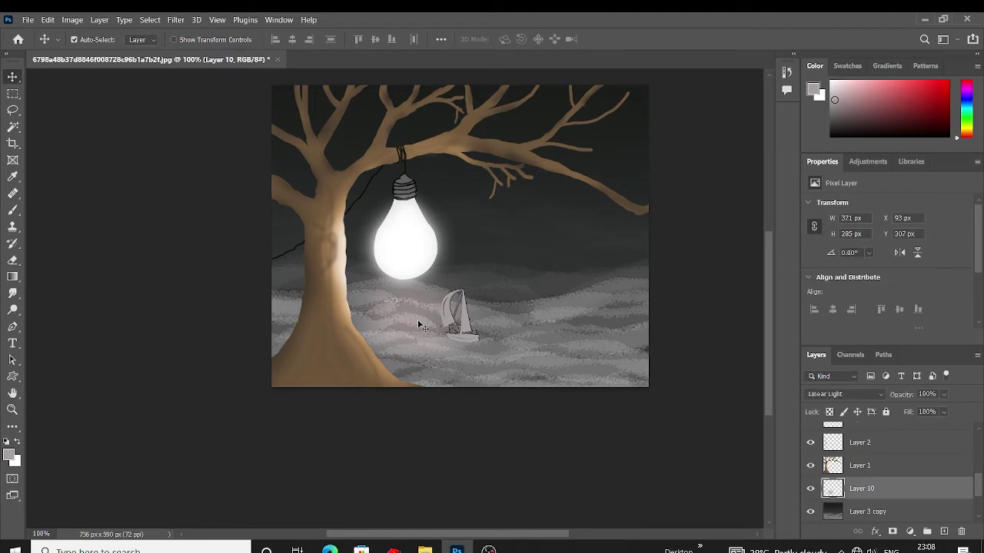
pyautogui.click(466, 332)
pyautogui.keyDown('ctrl'); pyautogui.click(832, 434); pyautogui.keyUp('ctrl')
pyautogui.press('o')
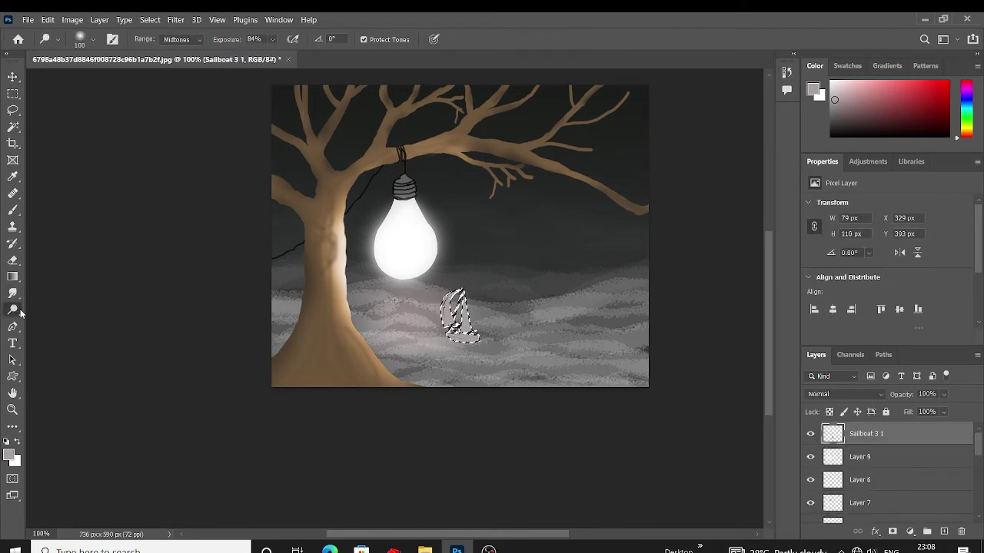
pyautogui.moveTo(431, 312); pyautogui.dragTo(461, 315)
pyautogui.press('v')
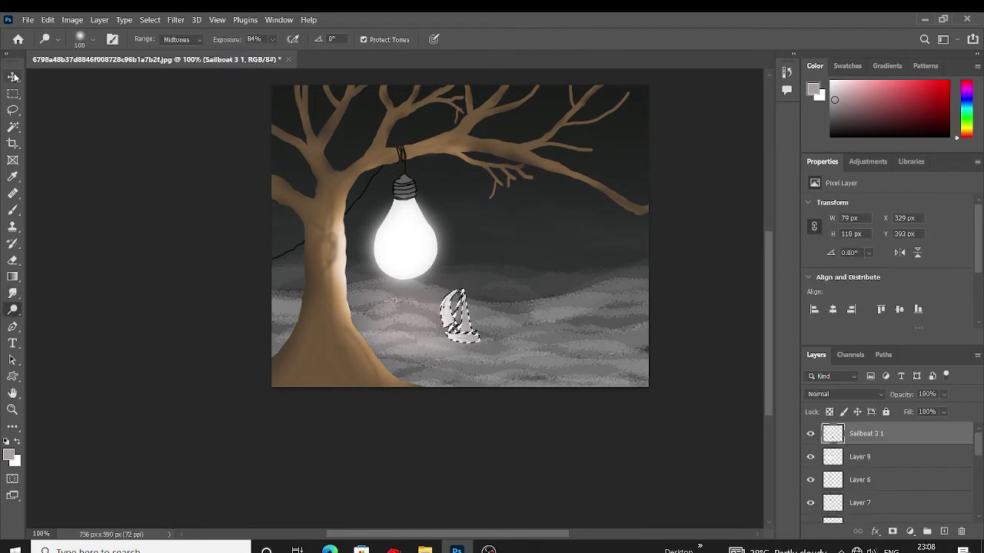
pyautogui.hotkey('ctrl', 'd')
pyautogui.scroll(1, 206, 212)
pyautogui.scroll(3, 206, 212)
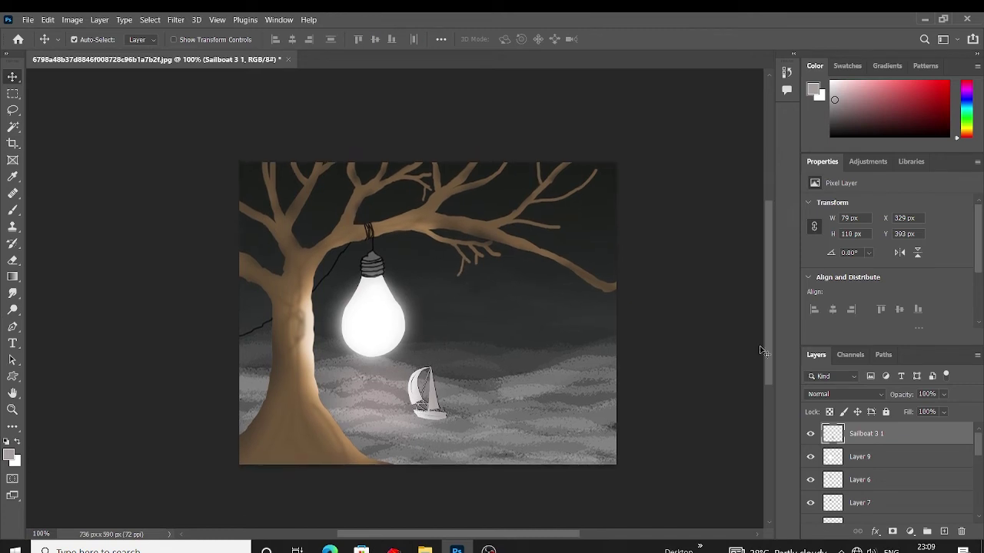
pyautogui.scroll(-3, 893, 481)
# Add a new layer above Layer 3 copy and draw a trial polygon with 180 px corner radius
pyautogui.click(884, 458)
pyautogui.click(944, 531)
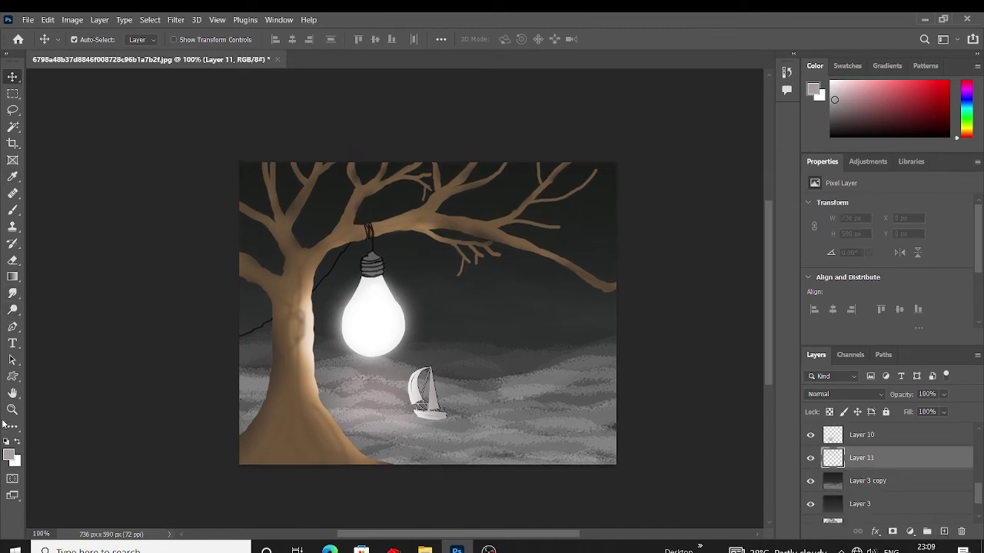
pyautogui.click(13, 375)
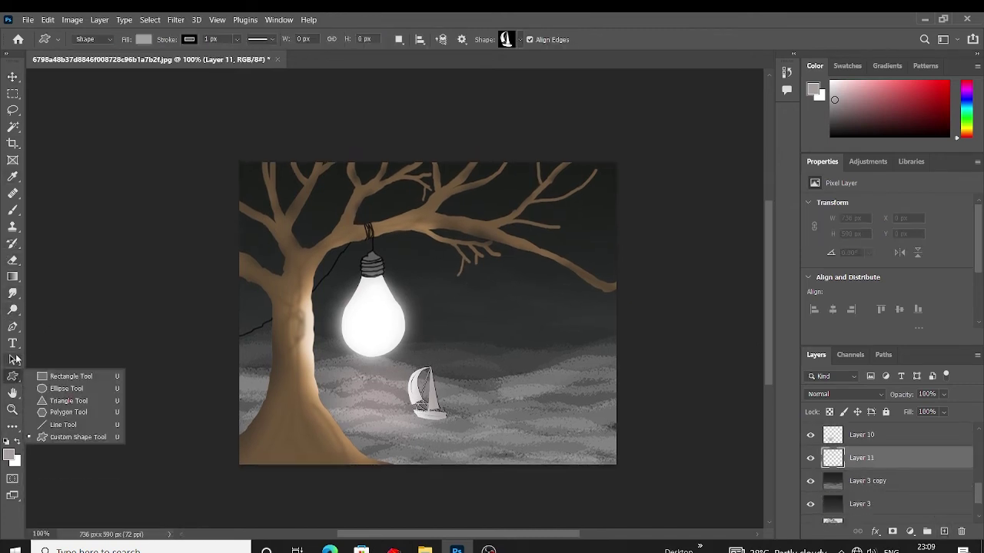
pyautogui.click(66, 388)
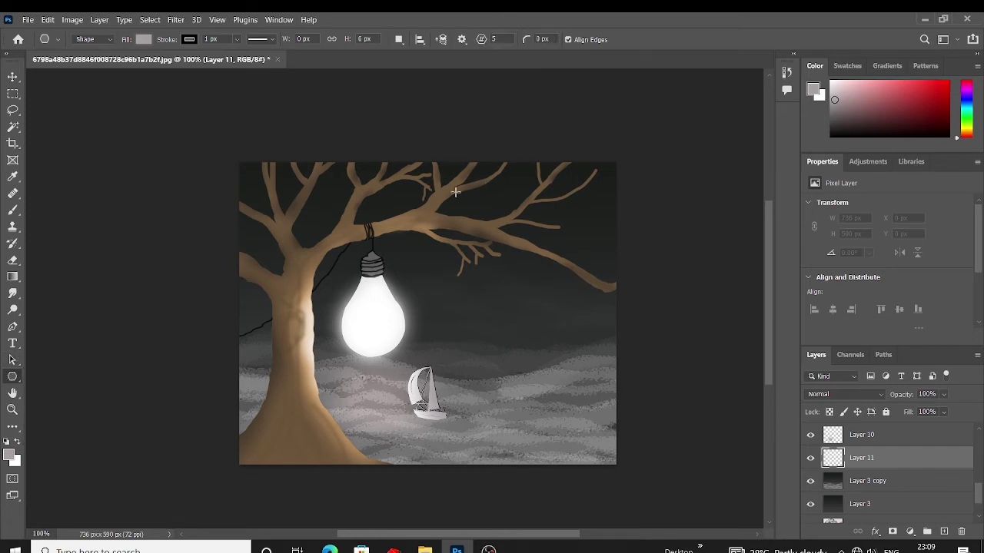
pyautogui.click(465, 264)
pyautogui.write('180')
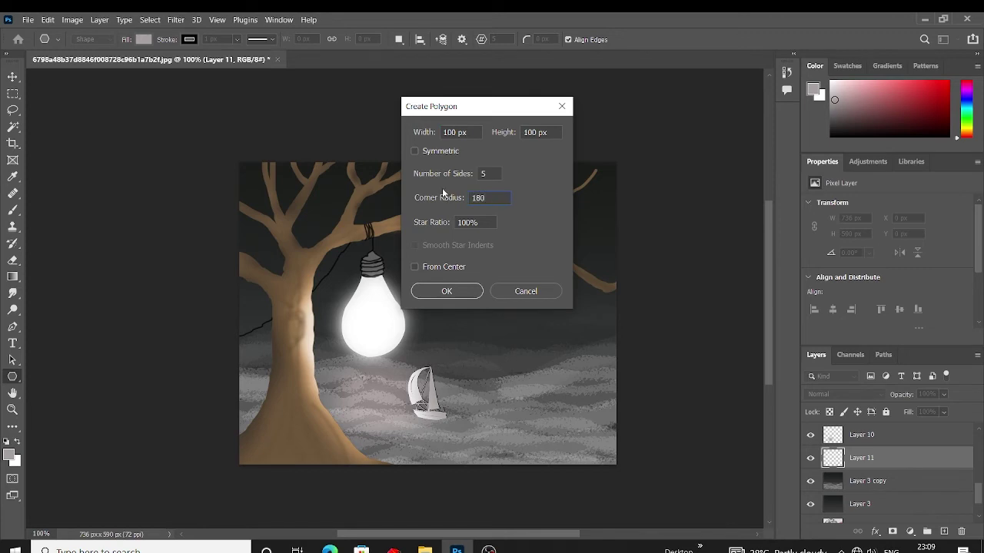
pyautogui.click(447, 291)
# Undo the trial pentagons and add an empty Layer 11 above Layer 3 copy
pyautogui.hotkey('ctrl', 'z')
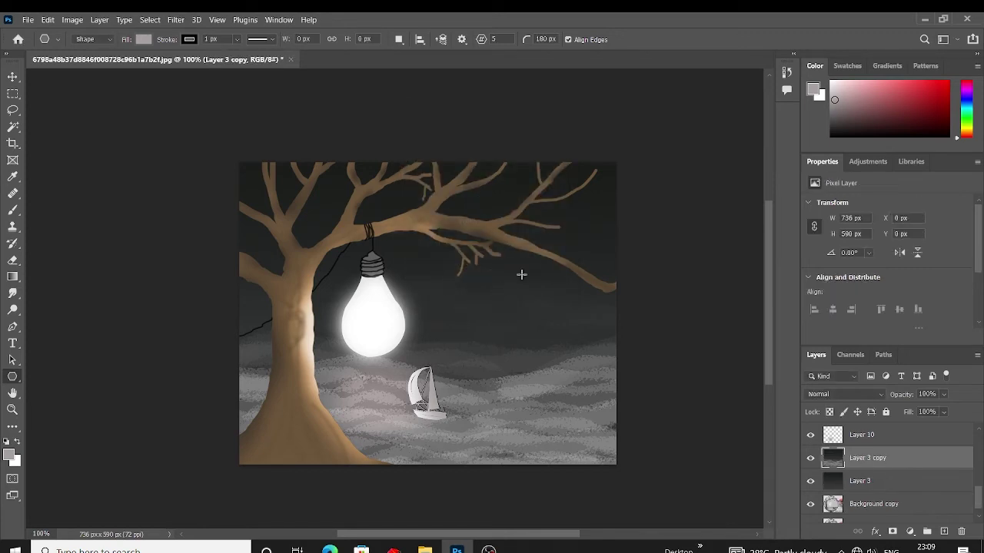
pyautogui.click(493, 300)
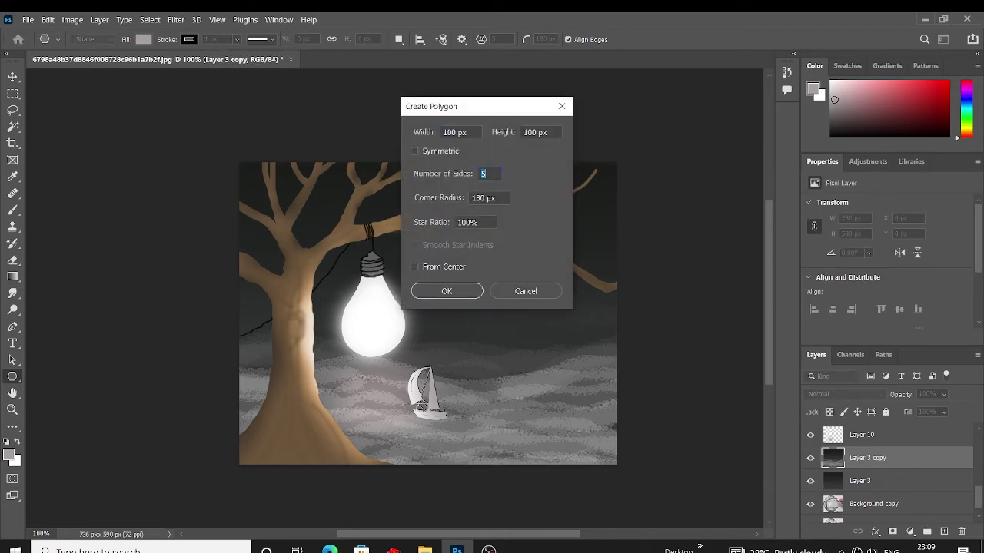
pyautogui.write('0')
pyautogui.click(447, 290)
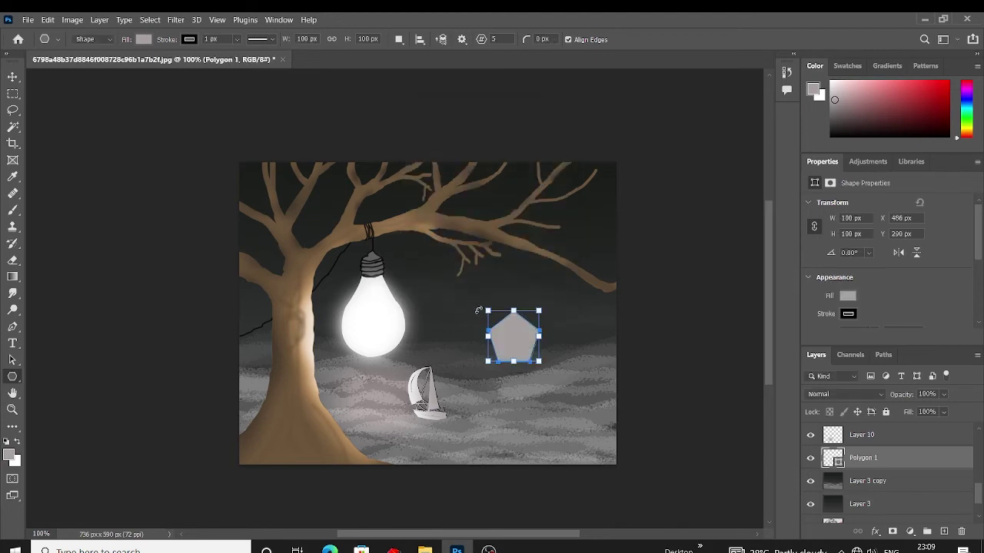
pyautogui.hotkey('ctrl', 'z')
pyautogui.click(15, 77)
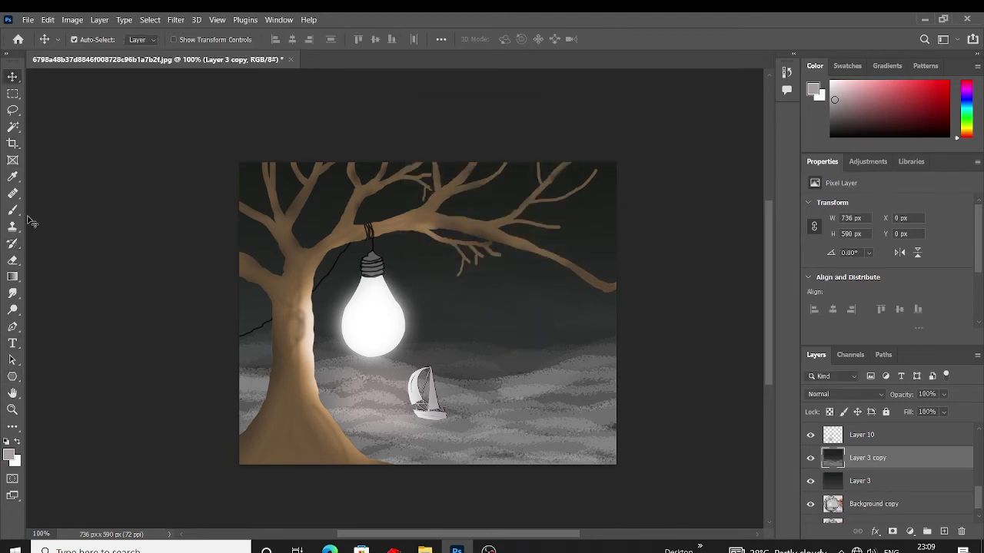
pyautogui.press('p')
pyautogui.click(945, 532)
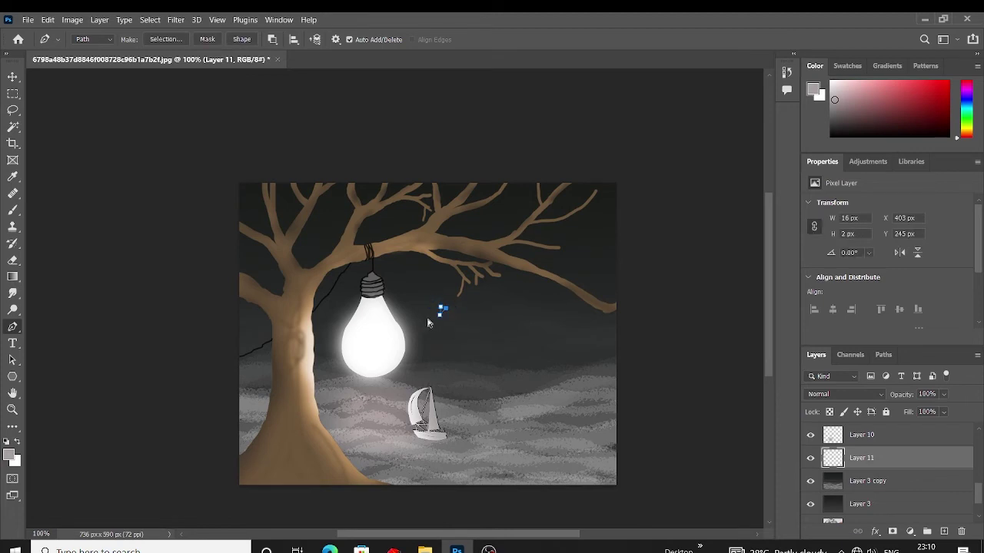
# Turn a small four-point star path into a selection, fill it white (61 × 57 px), and deselect
pyautogui.hotkey('ctrl', 'z')
pyautogui.hotkey('ctrl', 'Return')
pyautogui.hotkey('ctrl', 'shift', 'i')
pyautogui.click(148, 19)
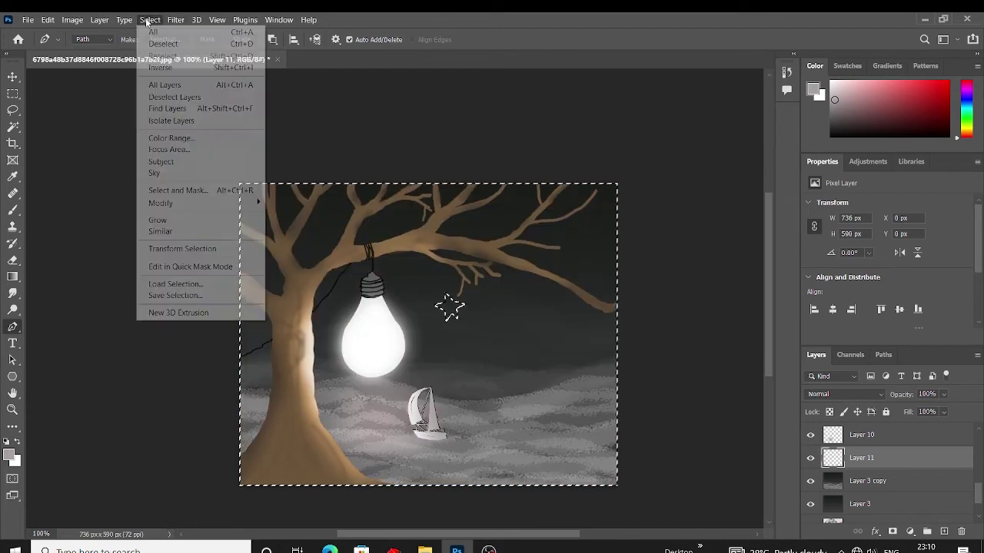
pyautogui.click(163, 44)
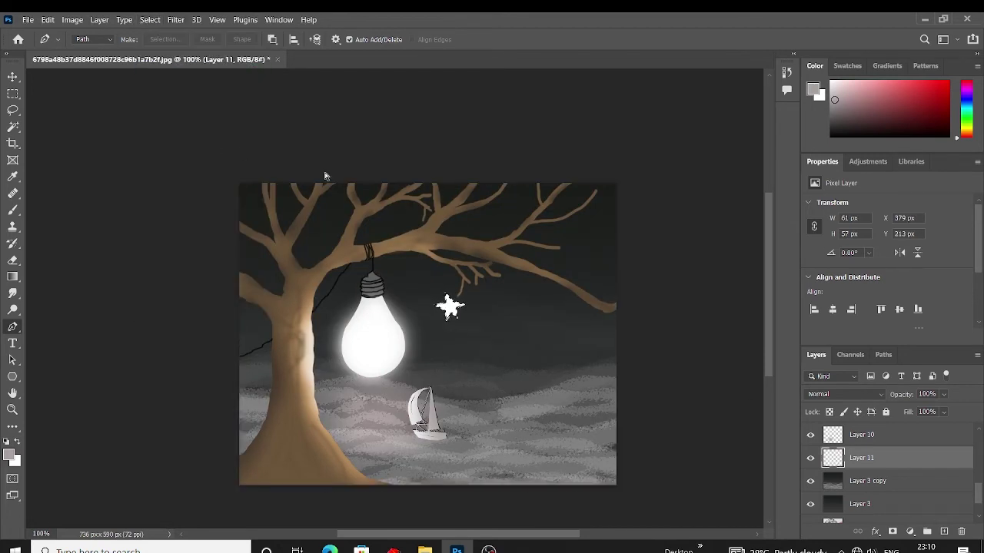
pyautogui.press('v')
pyautogui.hotkey('ctrl', '+')
# Move the star higher into the sky and scale it down to about a quarter size
pyautogui.scroll(-1, 422, 307)
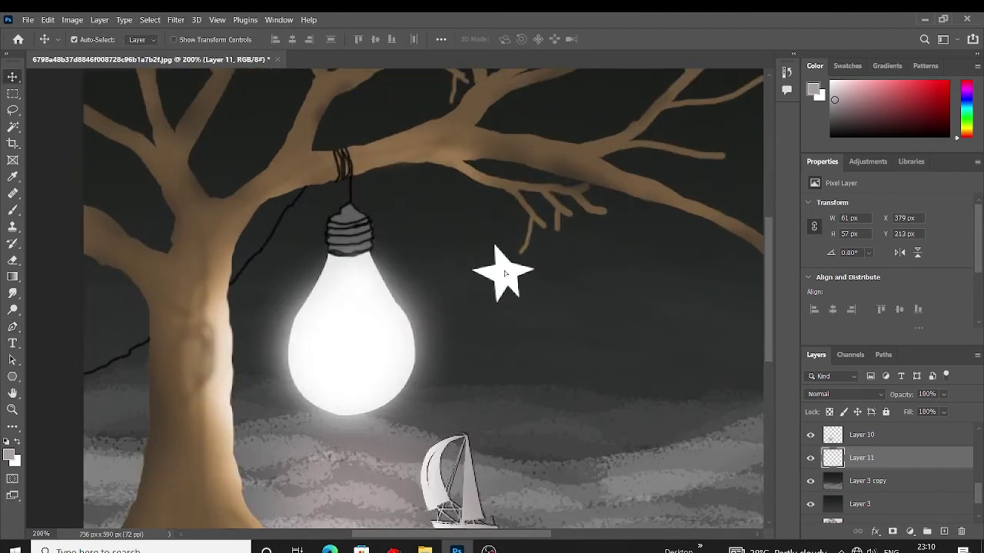
pyautogui.moveTo(508, 280); pyautogui.dragTo(415, 182)
pyautogui.hotkey('ctrl', 't')
pyautogui.moveTo(377, 144)
pyautogui.mouseDown()
pyautogui.moveTo(411, 176)
pyautogui.moveTo(374, 116)
pyautogui.mouseUp()
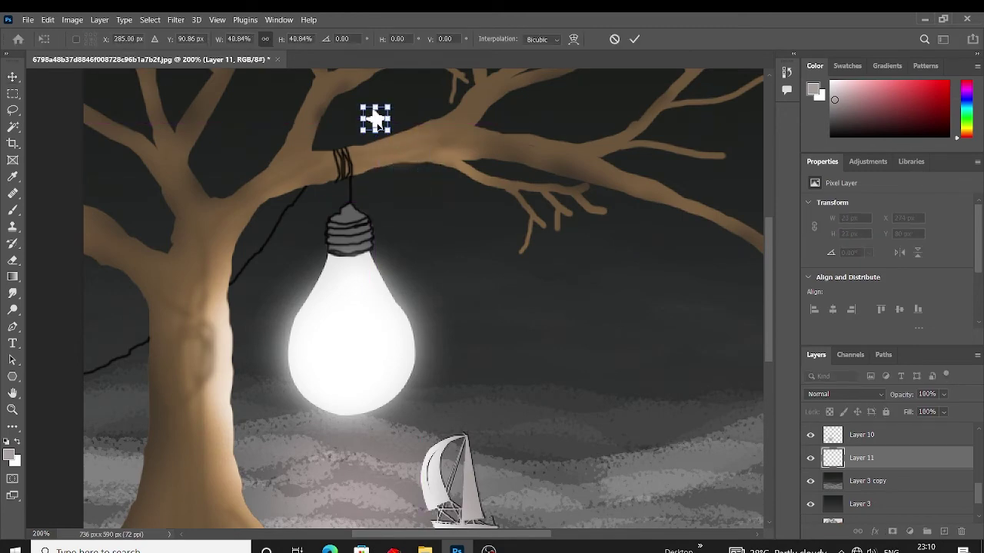
pyautogui.hotkey('ctrl', '-')
pyautogui.hotkey('ctrl', '+')
pyautogui.hotkey('ctrl', '+')
pyautogui.scroll(5, 384, 308)
pyautogui.moveTo(372, 217)
pyautogui.mouseDown()
pyautogui.moveTo(364, 226)
pyautogui.moveTo(185, 148)
pyautogui.mouseUp()
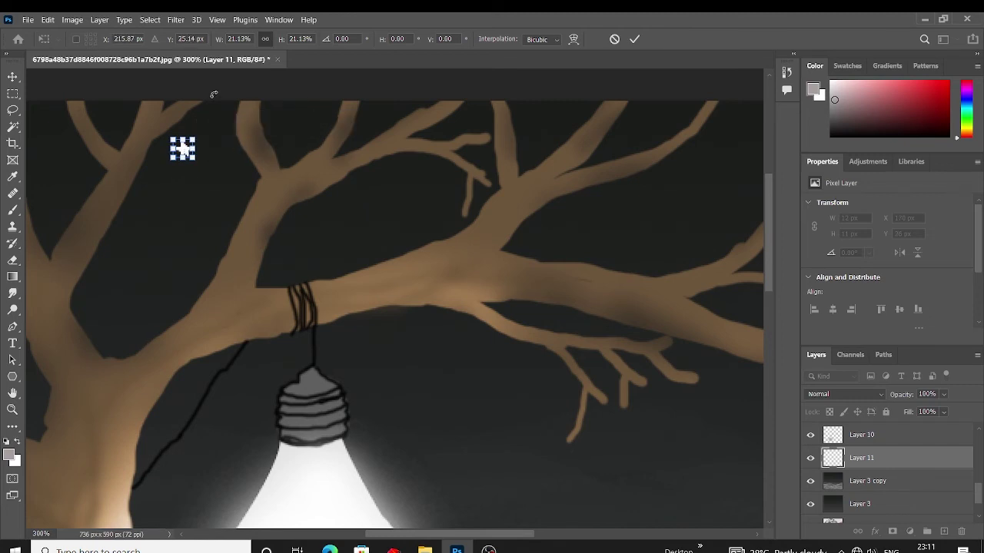
pyautogui.press('Return')
# Alt-drag several star copies across the sky and shrink one copy further
pyautogui.moveTo(183, 148)
pyautogui.mouseDown()
pyautogui.moveTo(302, 136)
pyautogui.moveTo(330, 221)
pyautogui.moveTo(393, 115)
pyautogui.moveTo(469, 202)
pyautogui.mouseUp()
pyautogui.moveTo(393, 115)
pyautogui.mouseDown()
pyautogui.moveTo(551, 131)
pyautogui.moveTo(560, 117)
pyautogui.mouseUp()
pyautogui.moveTo(469, 202)
pyautogui.mouseDown()
pyautogui.moveTo(596, 238)
pyautogui.moveTo(736, 148)
pyautogui.moveTo(699, 239)
pyautogui.mouseUp()
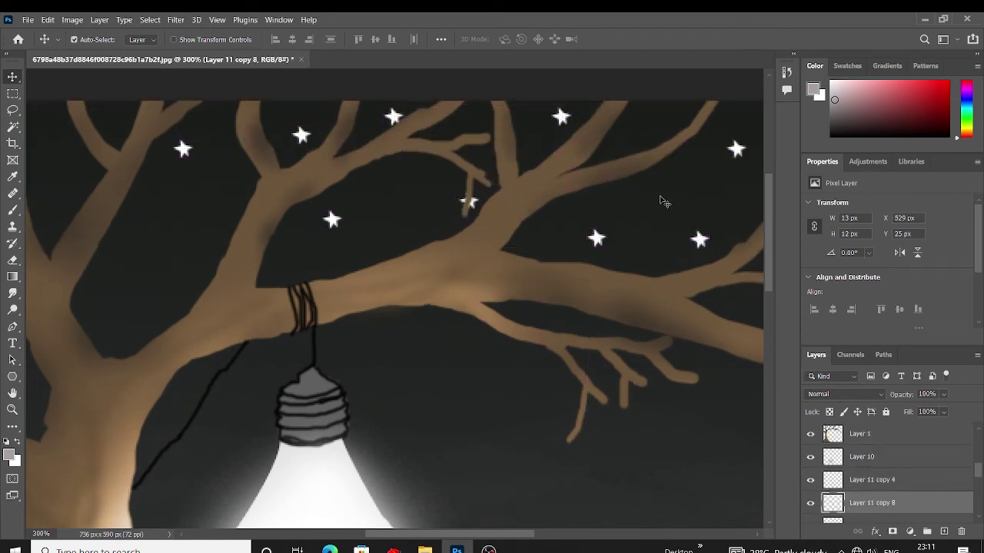
pyautogui.moveTo(659, 202)
pyautogui.mouseDown()
pyautogui.moveTo(346, 235)
pyautogui.moveTo(515, 316)
pyautogui.moveTo(552, 138)
pyautogui.moveTo(652, 298)
pyautogui.moveTo(692, 121)
pyautogui.mouseUp()
pyautogui.click(345, 235)
pyautogui.press('super')
pyautogui.press('super')
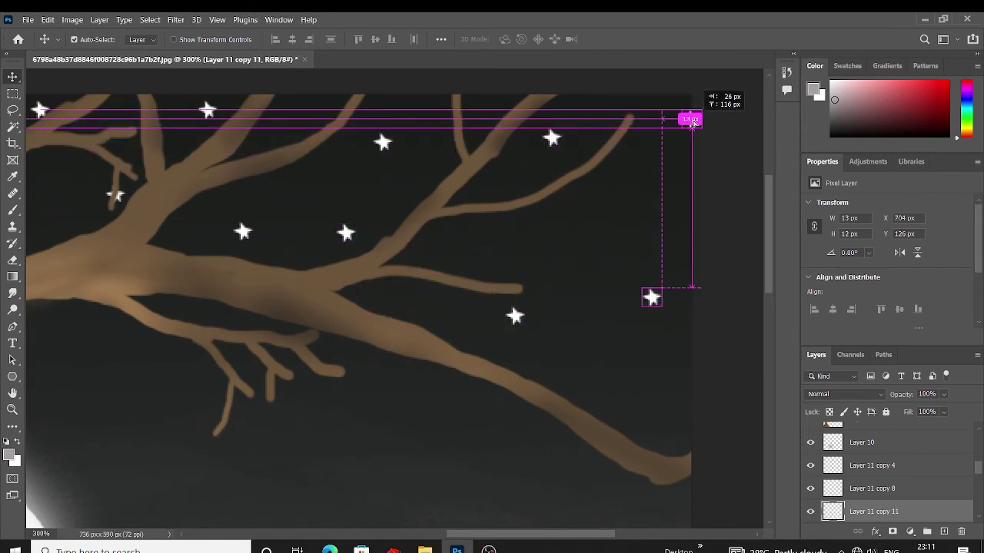
pyautogui.scroll(-3, 691, 121)
pyautogui.hotkey('ctrl', 't')
pyautogui.moveTo(652, 216)
pyautogui.mouseDown()
pyautogui.moveTo(690, 326)
pyautogui.moveTo(660, 318)
pyautogui.mouseUp()
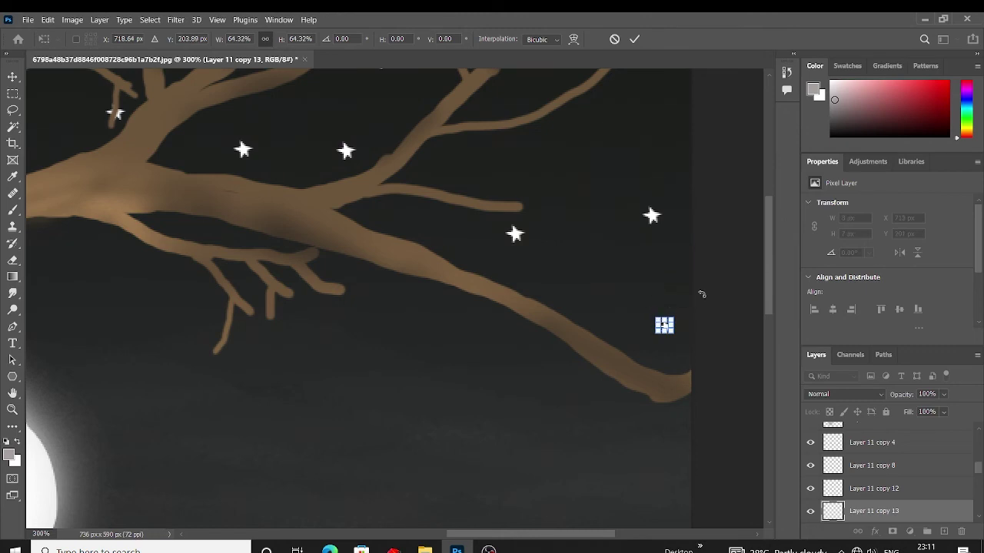
pyautogui.hotkey('ctrl', '+')
pyautogui.hscroll(5, 689, 269)
pyautogui.press('Return')
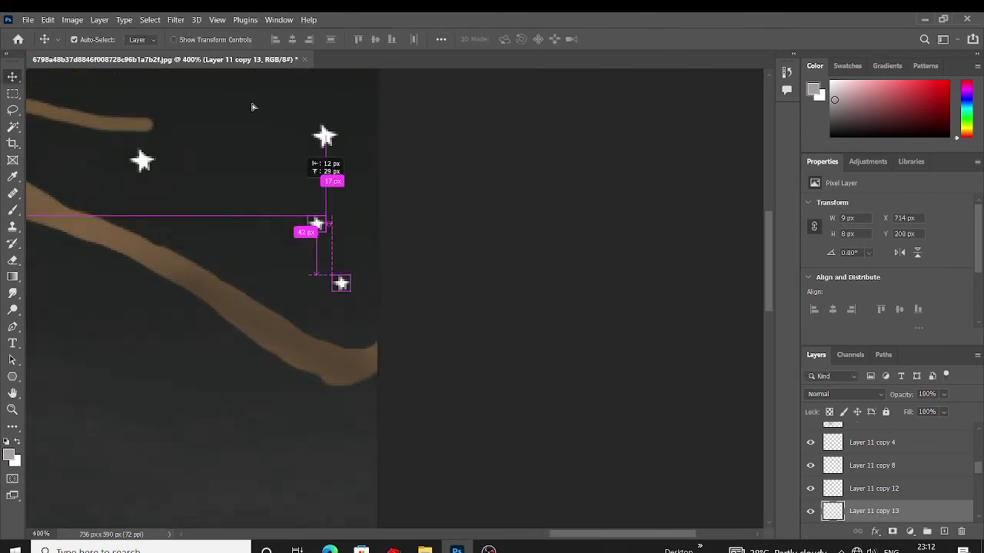
# Place more star copies in the sky above the branches
pyautogui.moveTo(342, 284); pyautogui.dragTo(247, 105)
pyautogui.scroll(2, 292, 131)
pyautogui.scroll(3, 300, 146)
pyautogui.hscroll(-2, 311, 162)
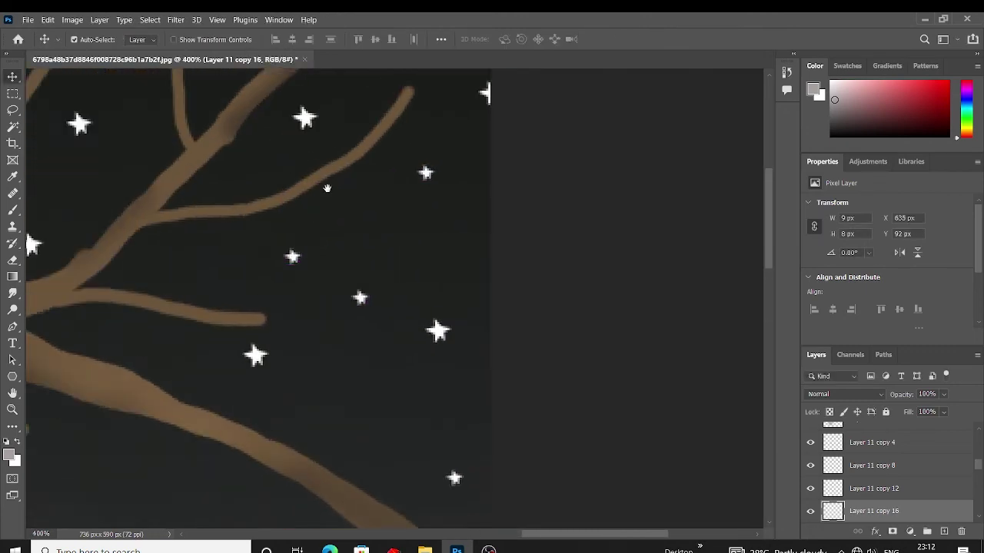
pyautogui.hscroll(-1, 369, 200)
pyautogui.moveTo(424, 241); pyautogui.dragTo(213, 183)
pyautogui.scroll(3, 213, 183)
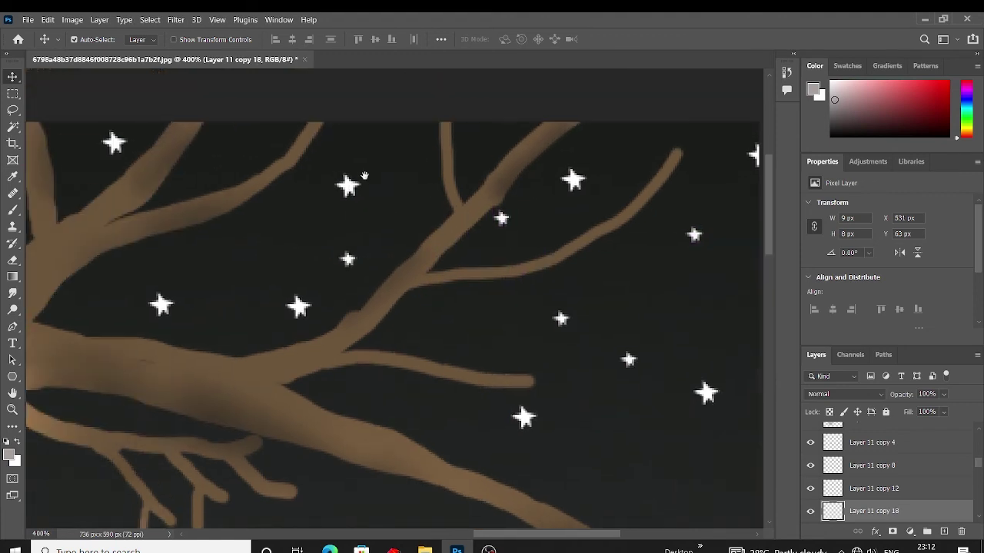
pyautogui.moveTo(347, 184); pyautogui.dragTo(248, 231)
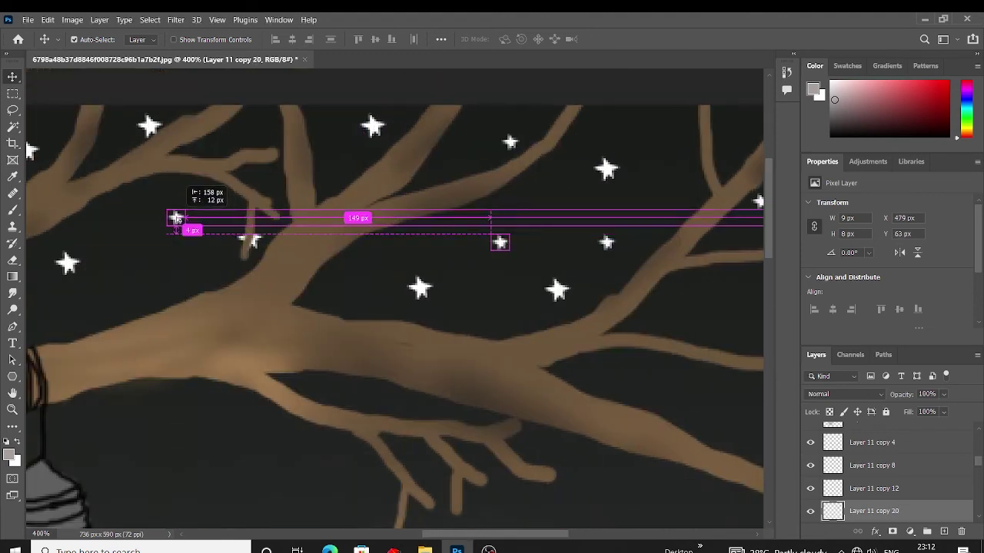
pyautogui.moveTo(501, 242); pyautogui.dragTo(230, 143)
# Add further star copies among the branches and near the left canvas edge
pyautogui.hscroll(-2, 231, 143)
pyautogui.scroll(1, 231, 143)
pyautogui.moveTo(371, 240); pyautogui.dragTo(93, 281)
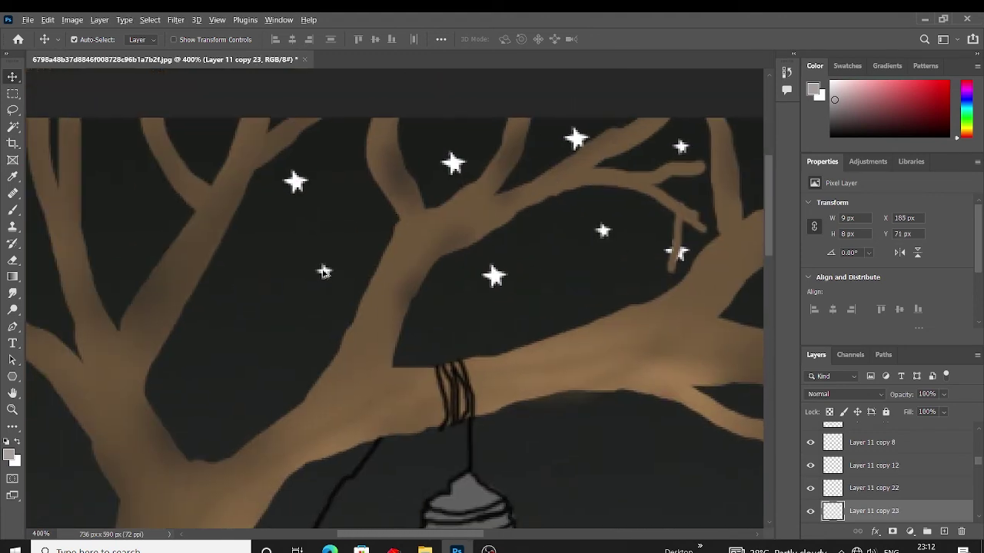
pyautogui.hscroll(-2, 230, 230)
pyautogui.scroll(2, 230, 230)
pyautogui.scroll(-2, 378, 182)
pyautogui.moveTo(403, 262)
pyautogui.mouseDown()
pyautogui.moveTo(378, 182)
pyautogui.moveTo(91, 401)
pyautogui.moveTo(70, 170)
pyautogui.mouseUp()
pyautogui.hscroll(-2, 42, 407)
pyautogui.moveTo(42, 407); pyautogui.dragTo(43, 408)
pyautogui.scroll(-3, 560, 256)
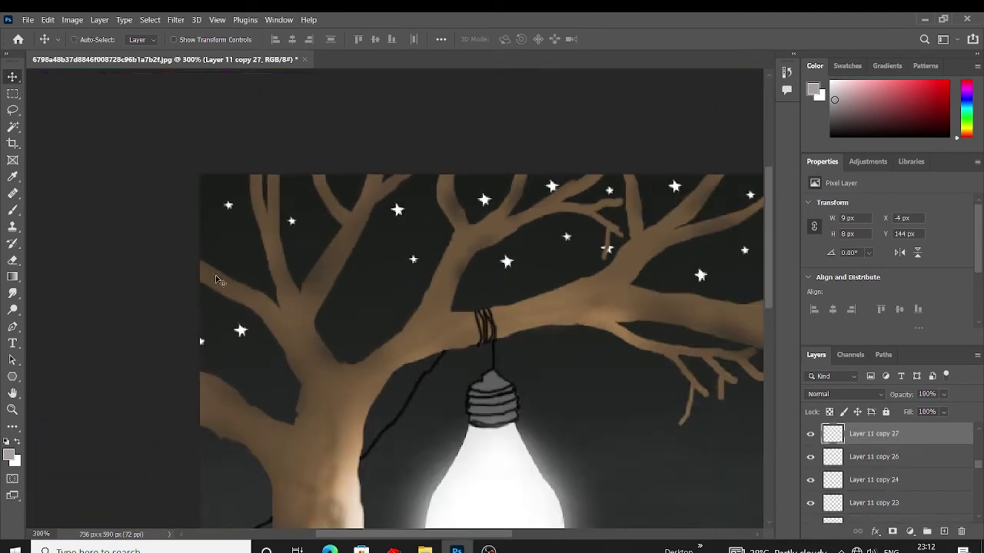
pyautogui.scroll(-3, 560, 256)
pyautogui.scroll(-3, 892, 452)
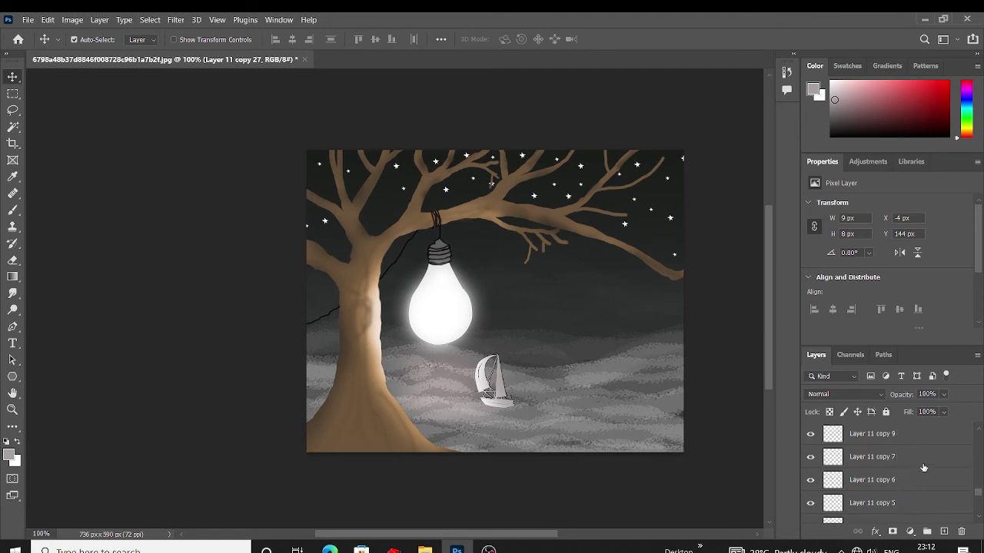
# Select all the star layers from Layer 11 upward and group them
pyautogui.scroll(-3, 924, 467)
pyautogui.click(892, 466)
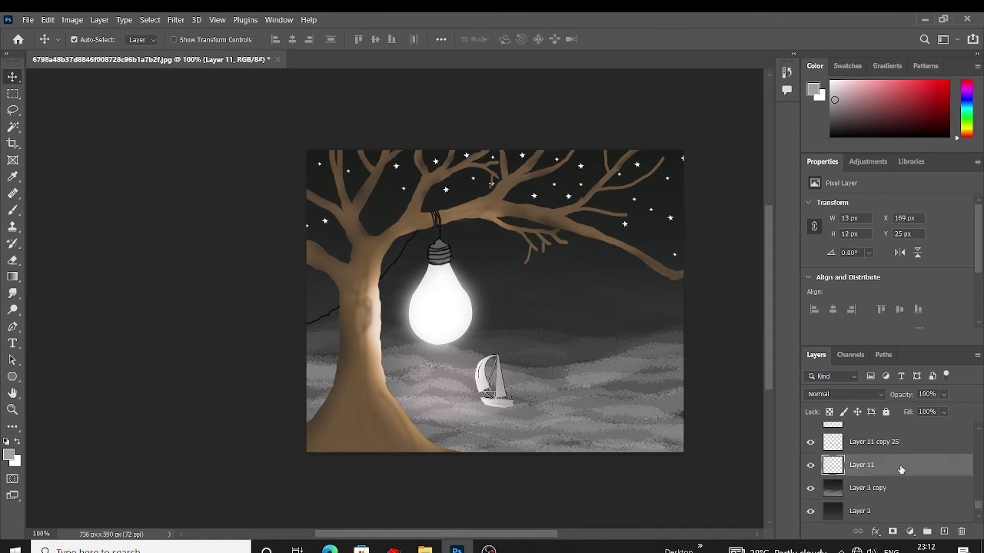
pyautogui.scroll(3, 900, 468)
pyautogui.scroll(3, 907, 465)
pyautogui.scroll(3, 913, 461)
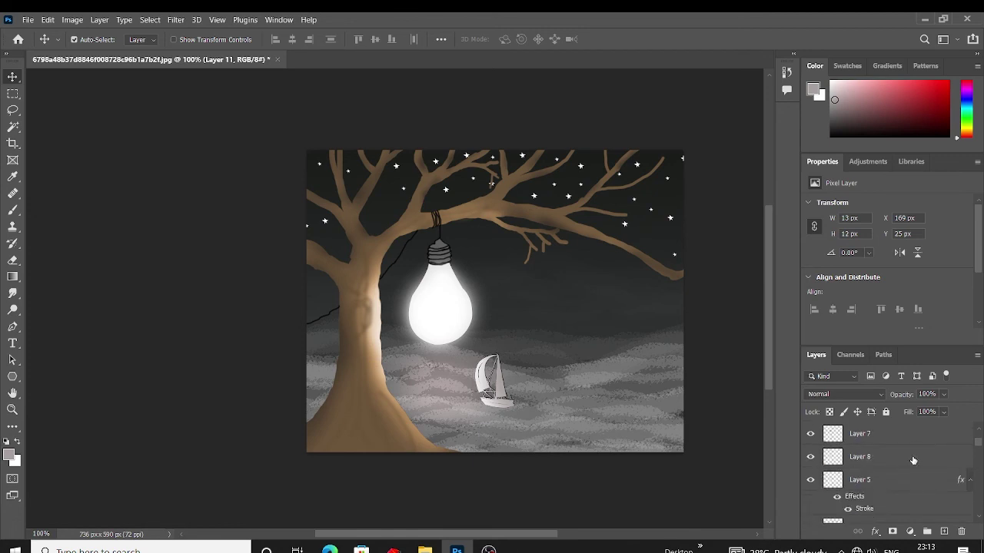
pyautogui.scroll(-1, 915, 461)
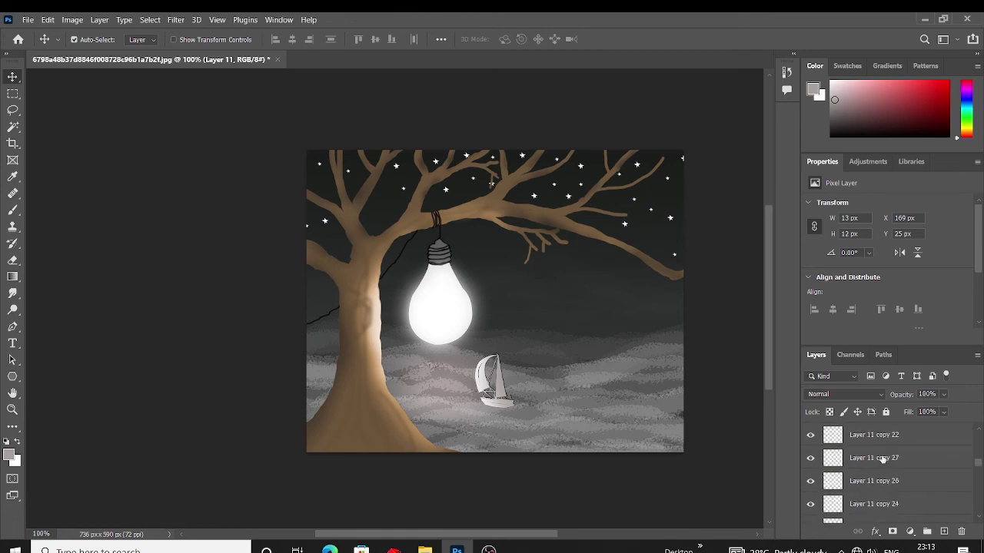
pyautogui.keyDown('shift'); pyautogui.click(883, 459); pyautogui.keyUp('shift')
pyautogui.hotkey('ctrl', 'g')
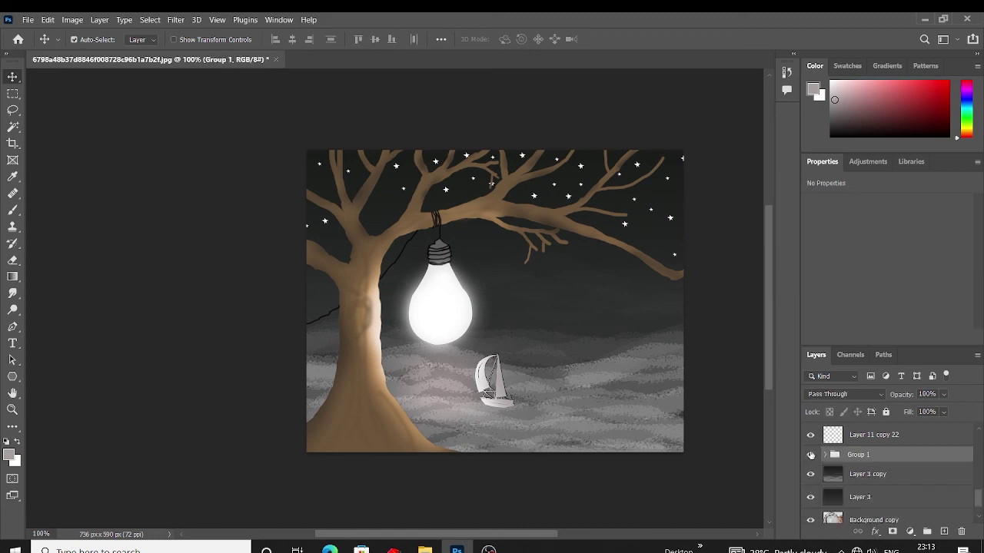
# Merge the star group into the single layer Layer 11 copy 4
pyautogui.scroll(3, 825, 437)
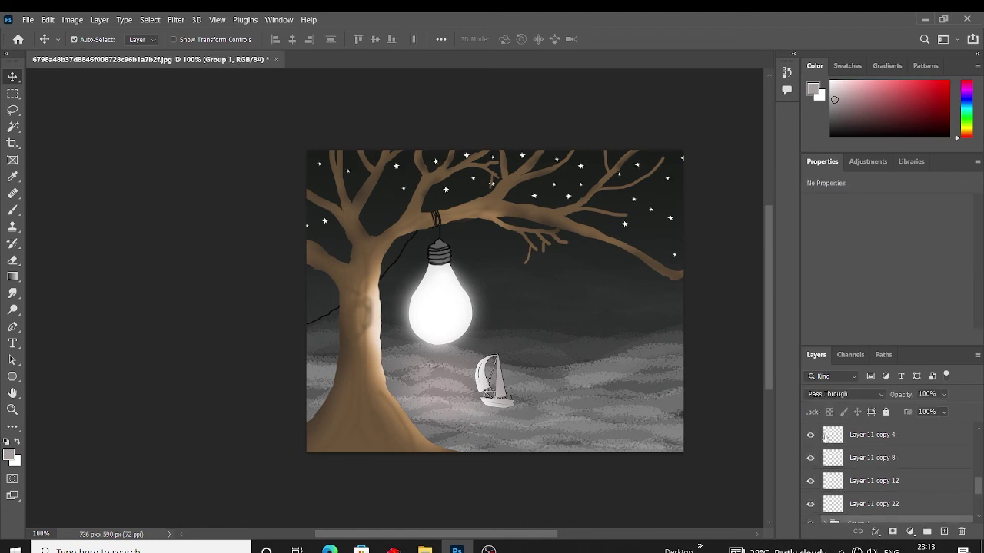
pyautogui.scroll(3, 861, 447)
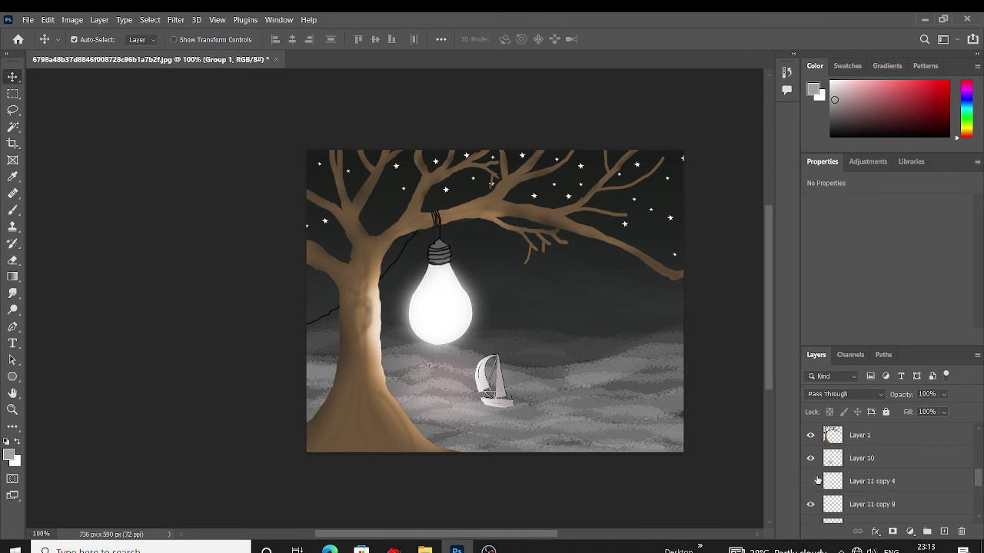
pyautogui.click(853, 461)
pyautogui.scroll(-5, 861, 461)
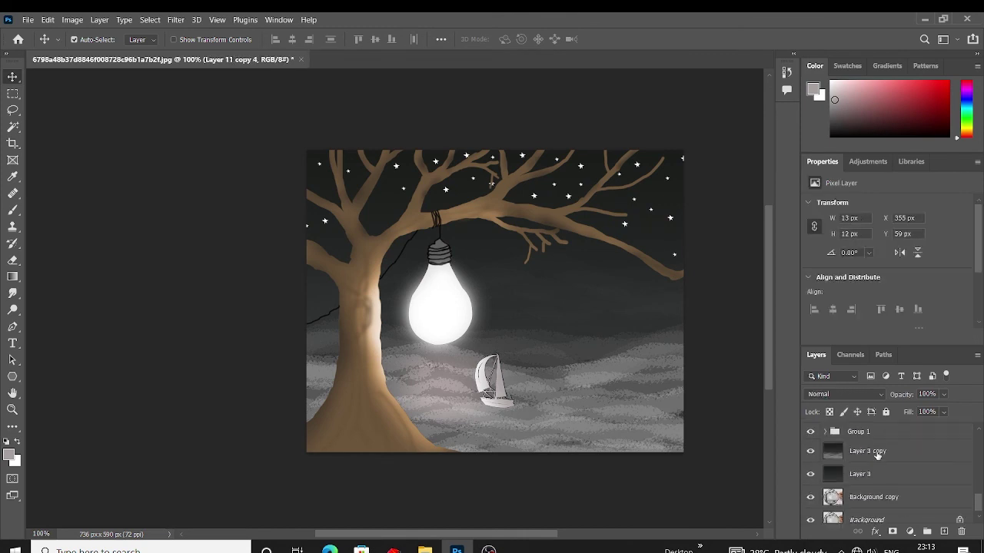
pyautogui.keyDown('ctrl'); pyautogui.click(872, 436); pyautogui.keyUp('ctrl')
pyautogui.hotkey('ctrl', 'z')
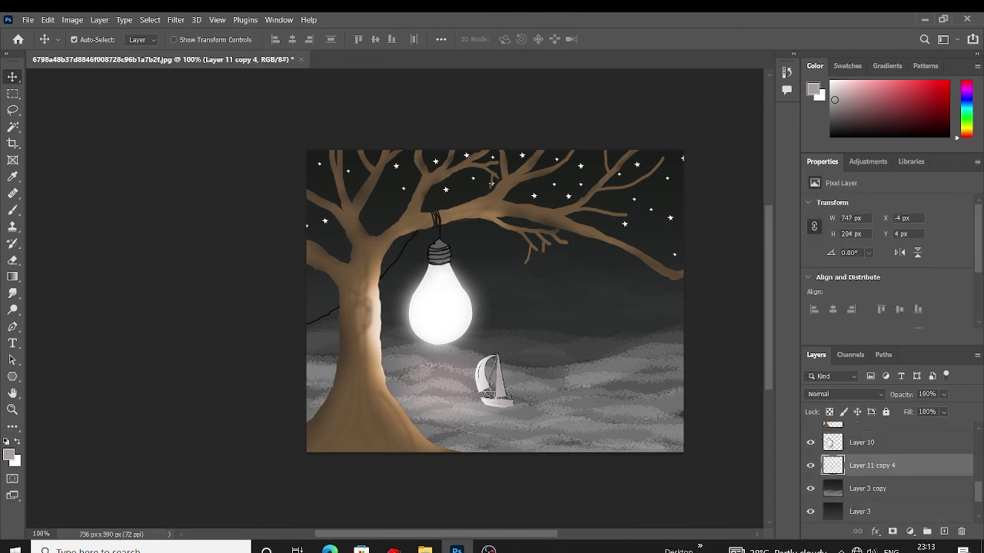
# Apply a 3.4-pixel Gaussian Blur to the merged star layer and zoom out
pyautogui.click(176, 19)
pyautogui.click(361, 241)
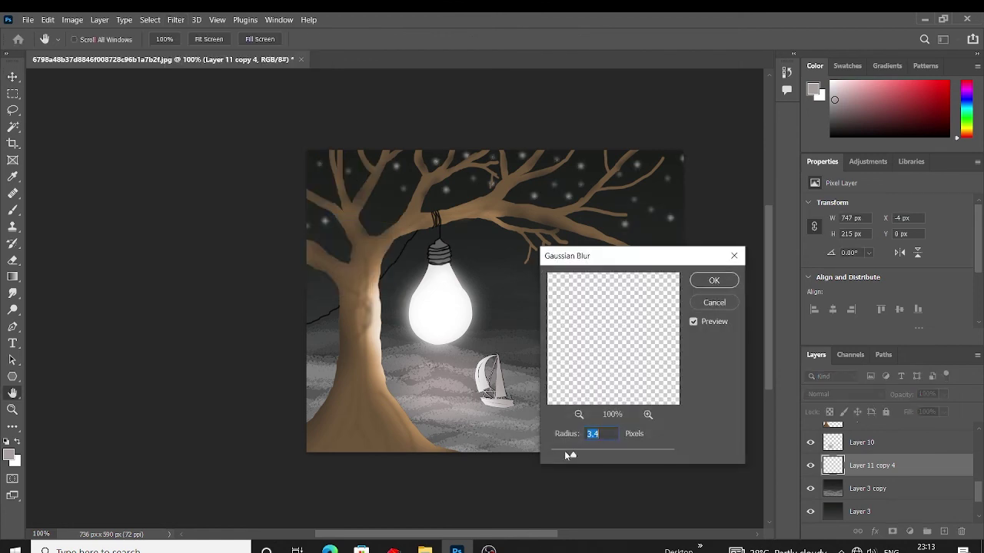
pyautogui.click(714, 279)
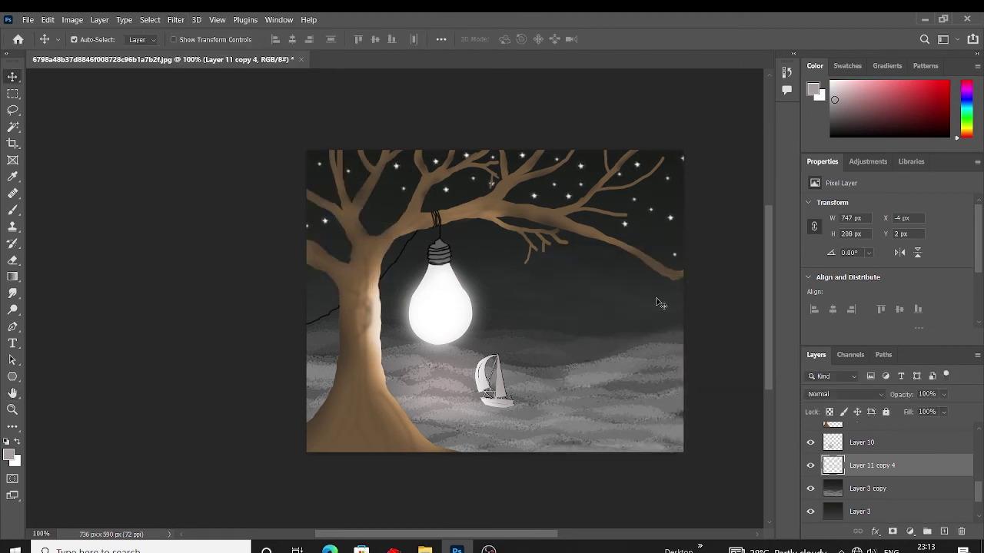
pyautogui.hotkey('ctrl', '-')
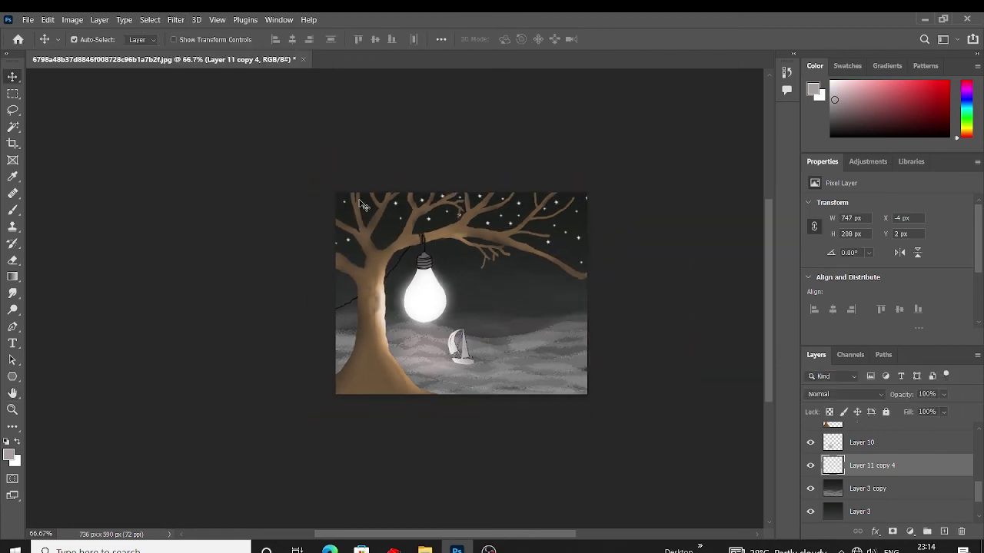